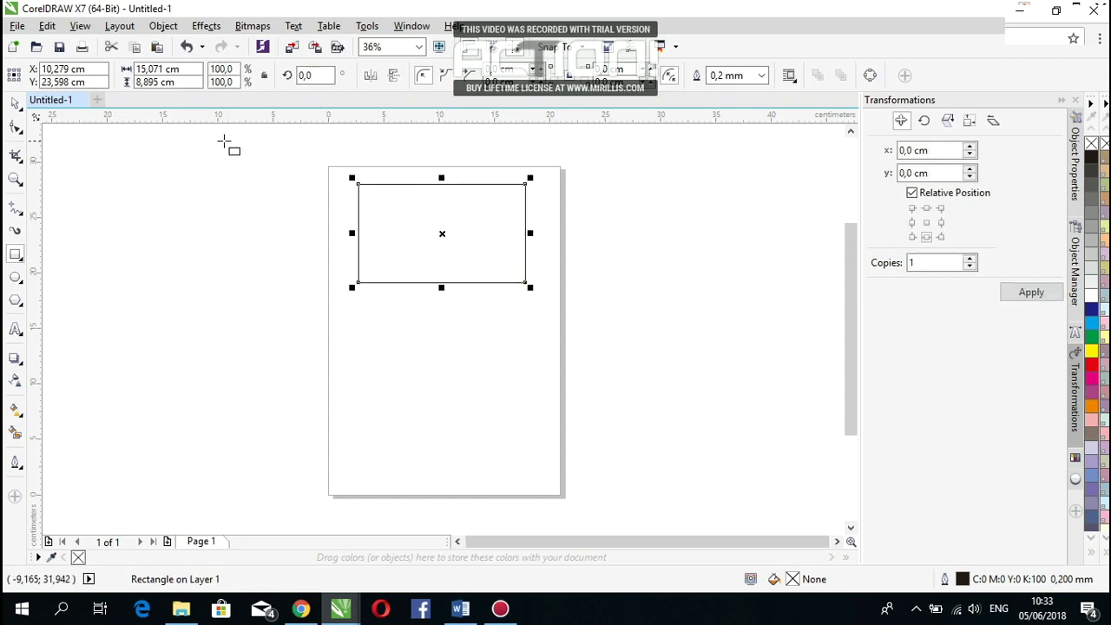
Step: Resize the drawn rectangle to 9 cm wide by 5,5 cm tall
left_click(16, 103)
left_click(168, 69)
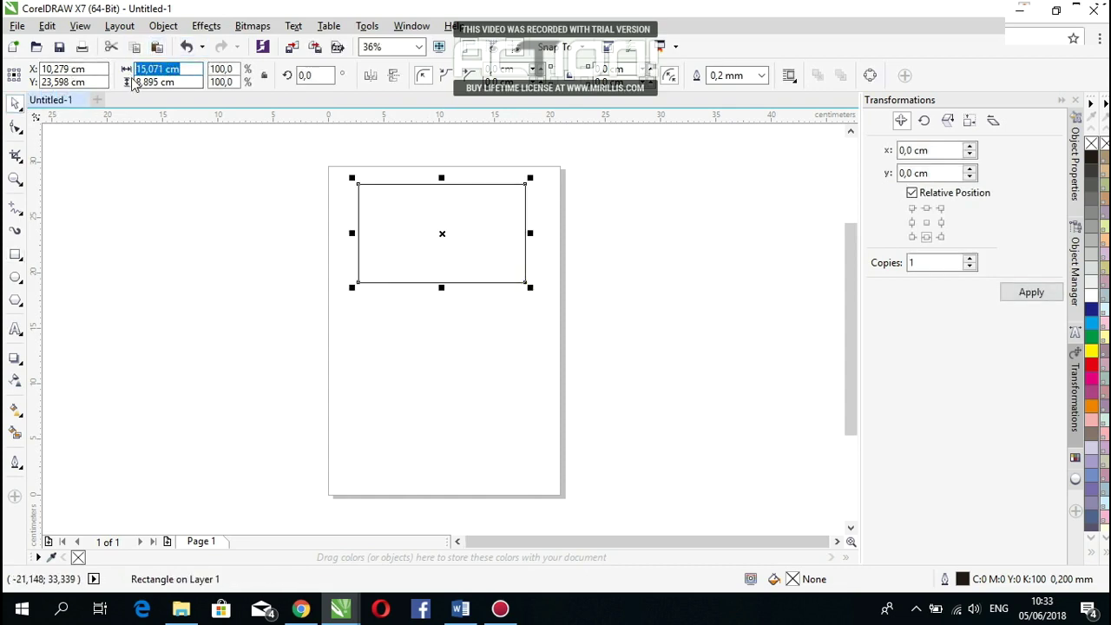
type("9")
key("Tab")
type("5,5")
key("Return")
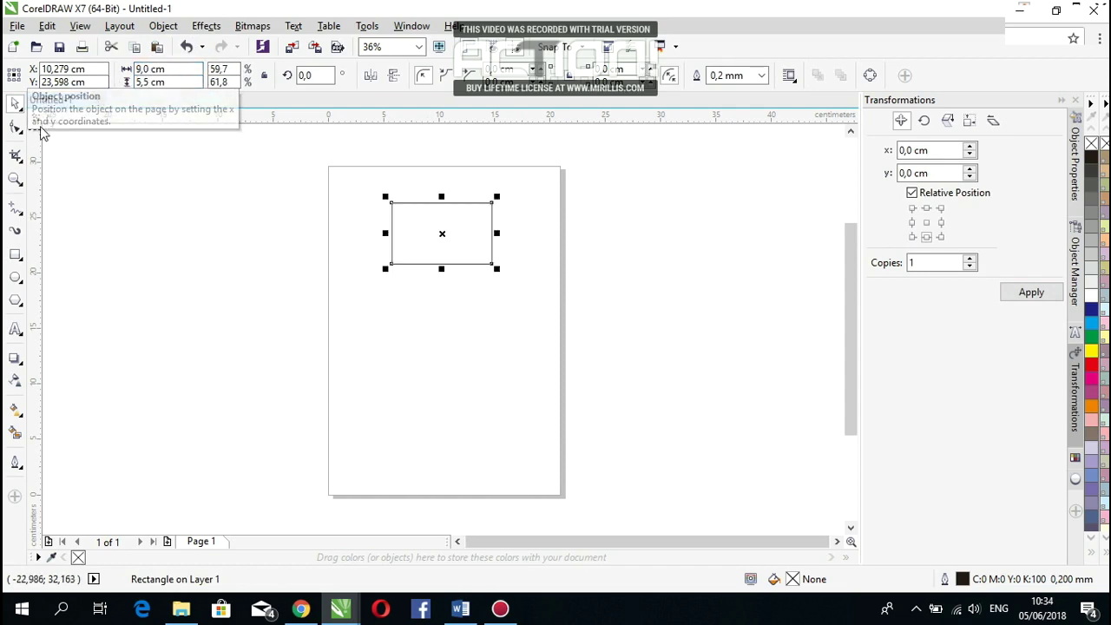
left_click(365, 228)
Step: Zoom in closer on the card using the zoom level list
left_click(412, 239)
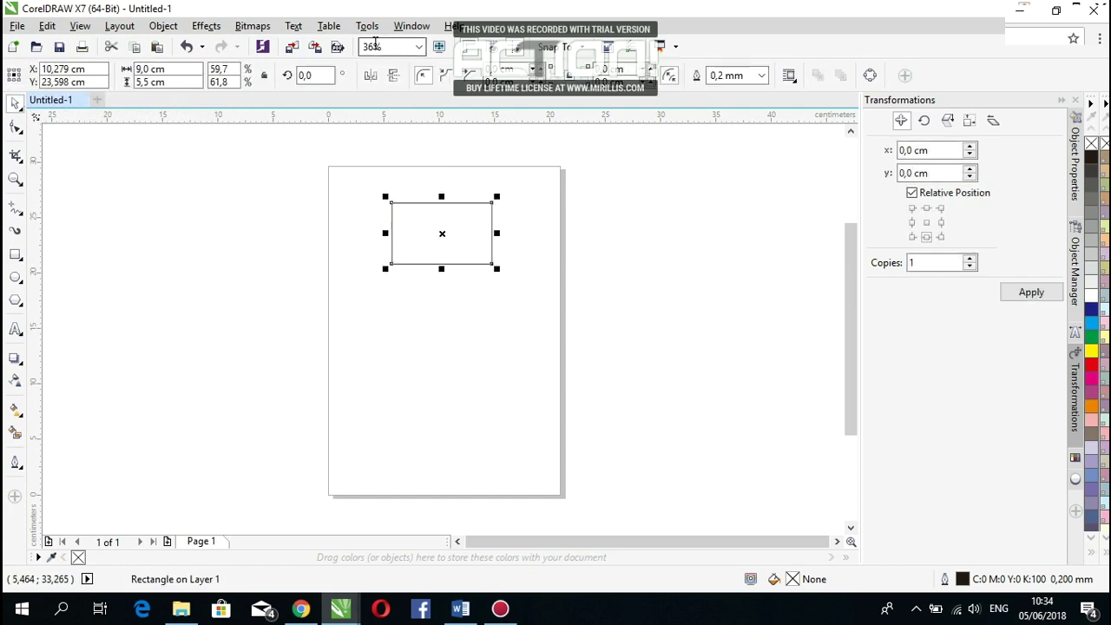
left_click(418, 46)
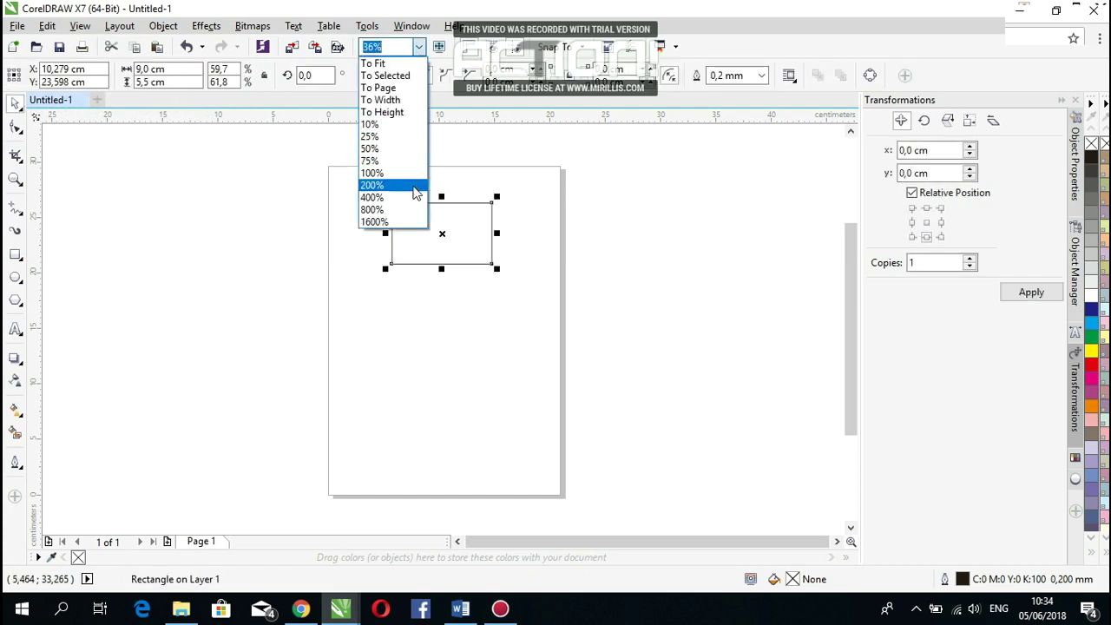
left_click(373, 184)
scroll(411, 187, "down", 2)
left_click_drag(846, 314, 820, 228)
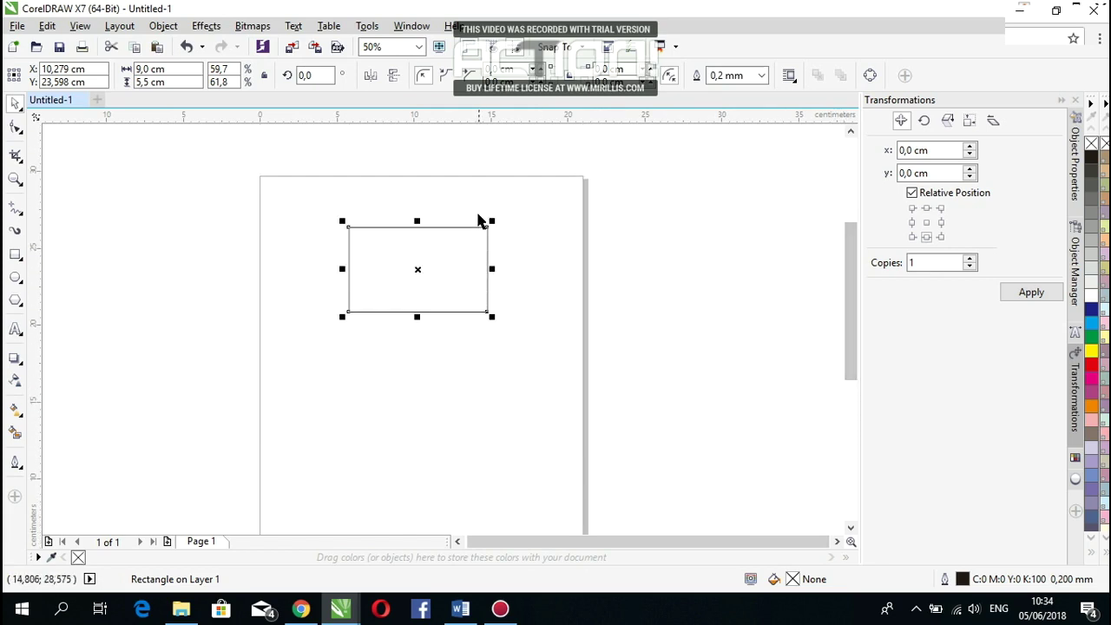
scroll(477, 217, "up", 2)
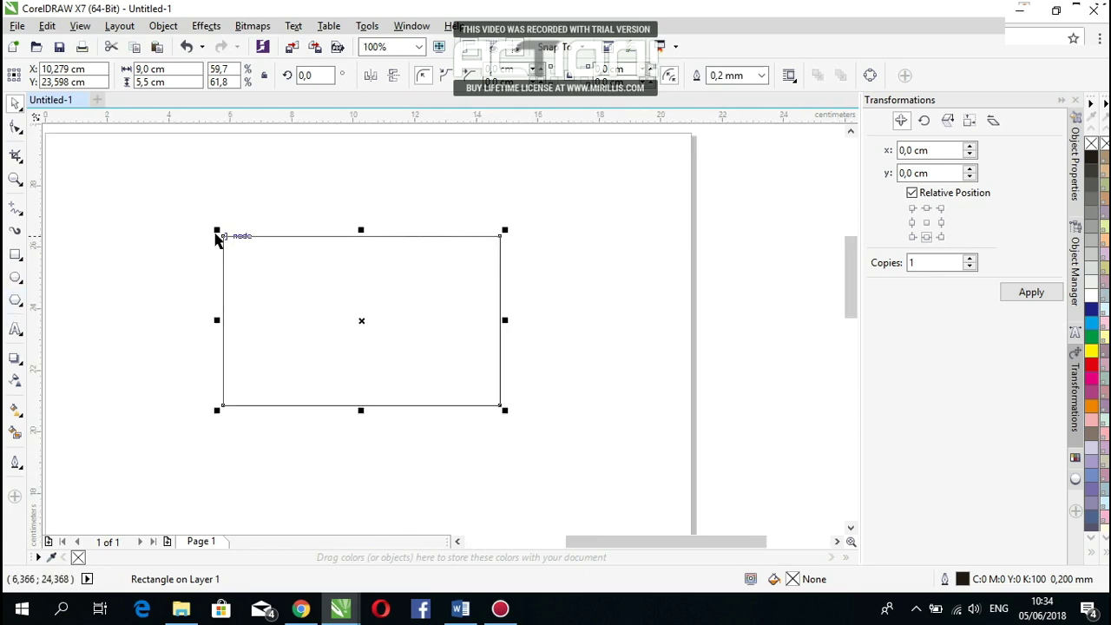
Step: Fill the card rectangle with white from the colour palette
left_click(173, 210)
left_click(397, 299)
left_click(607, 383)
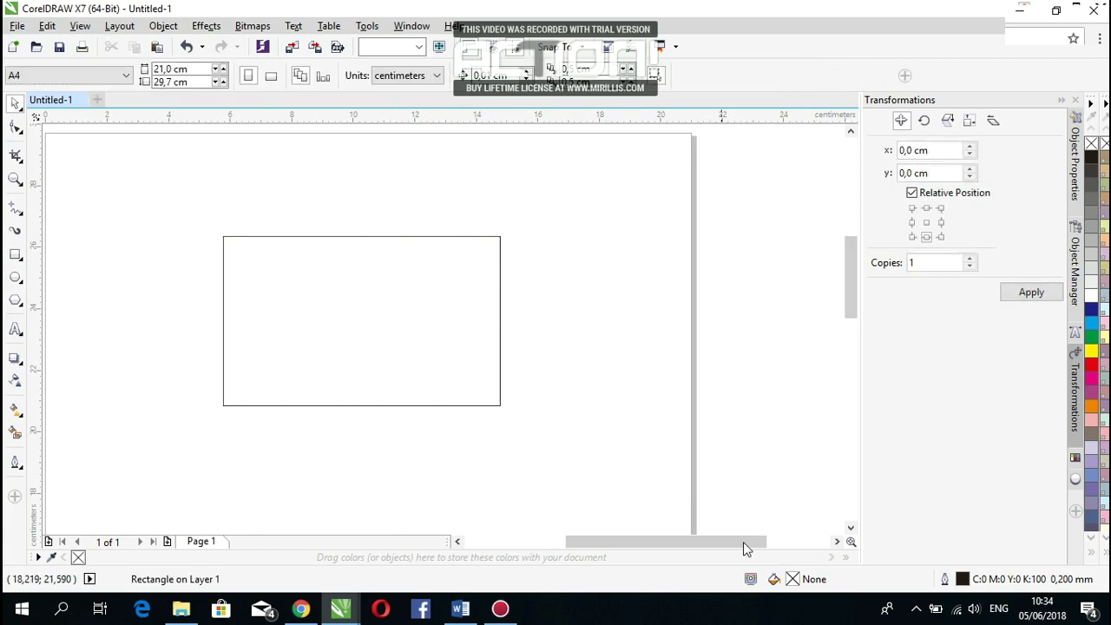
left_click(465, 343)
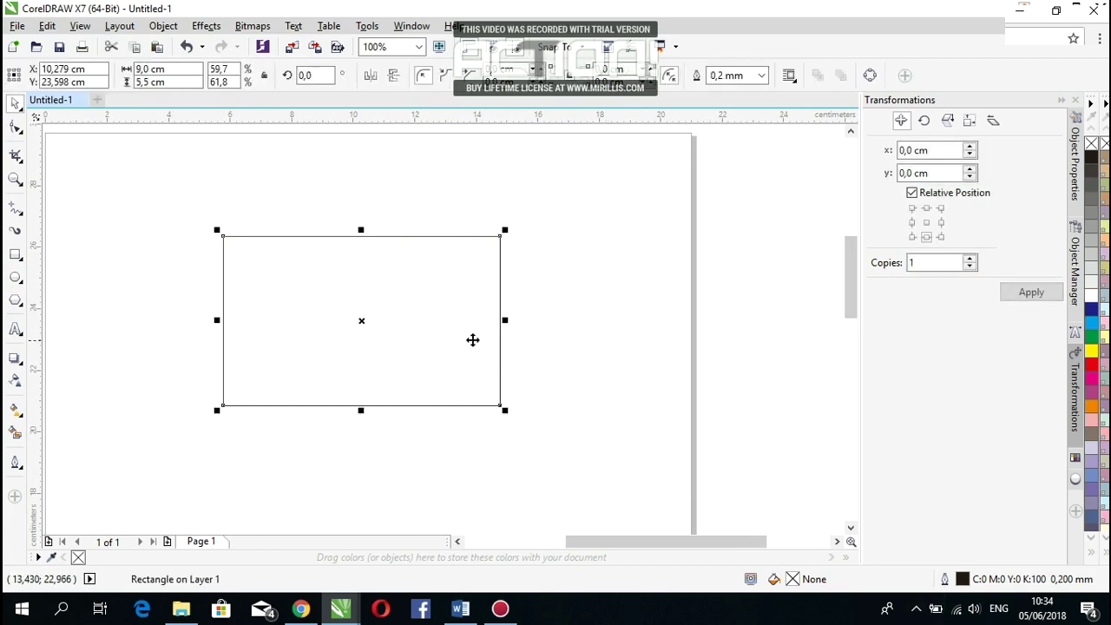
left_click(1095, 295)
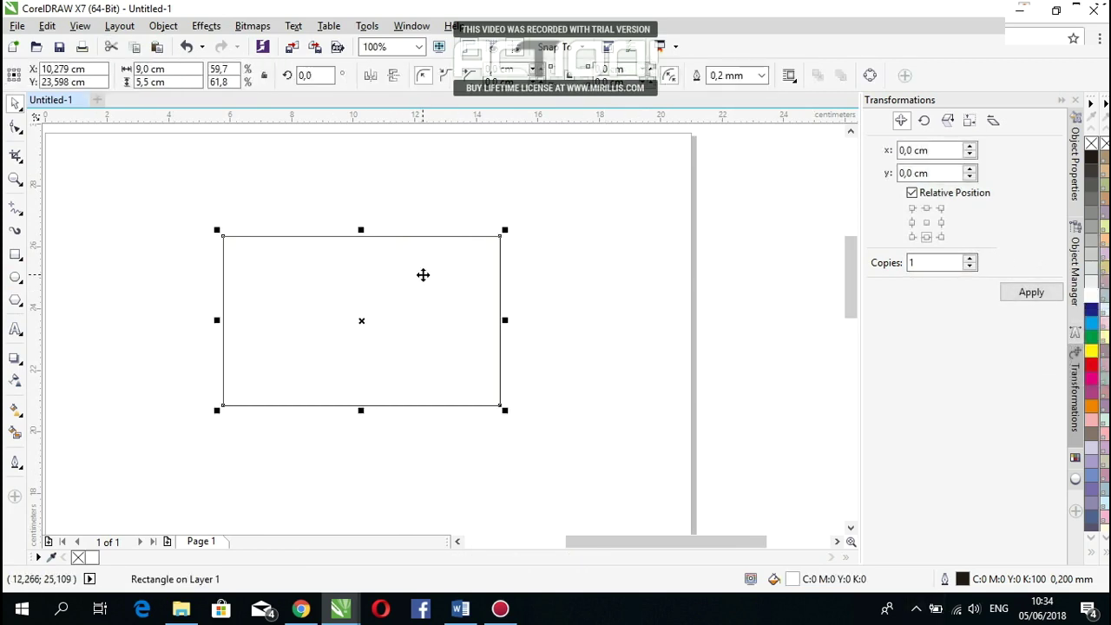
left_click(573, 280)
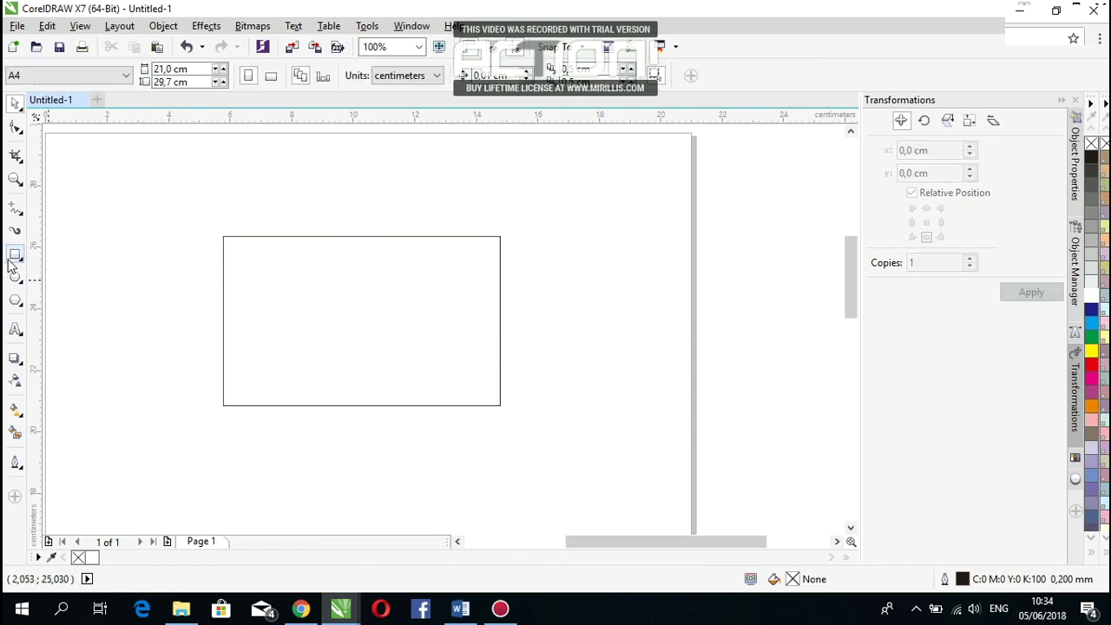
left_click(13, 257)
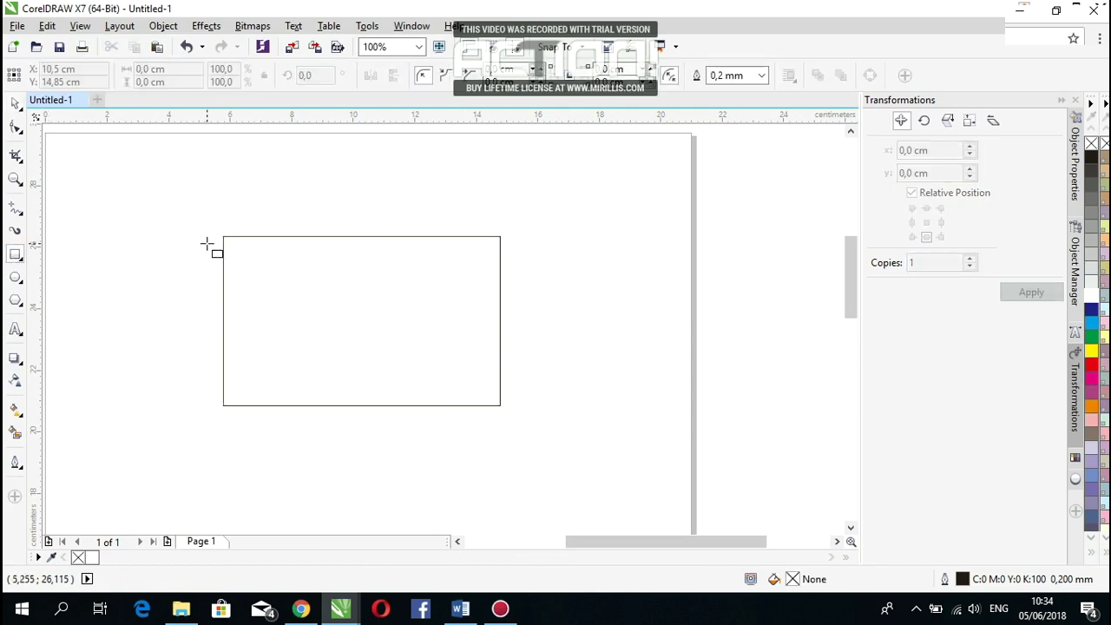
Step: Draw a thin strip at the card's left edge and shorten it to about 3,25 cm tall
scroll(207, 244, "up", 1)
left_click_drag(240, 229, 277, 469)
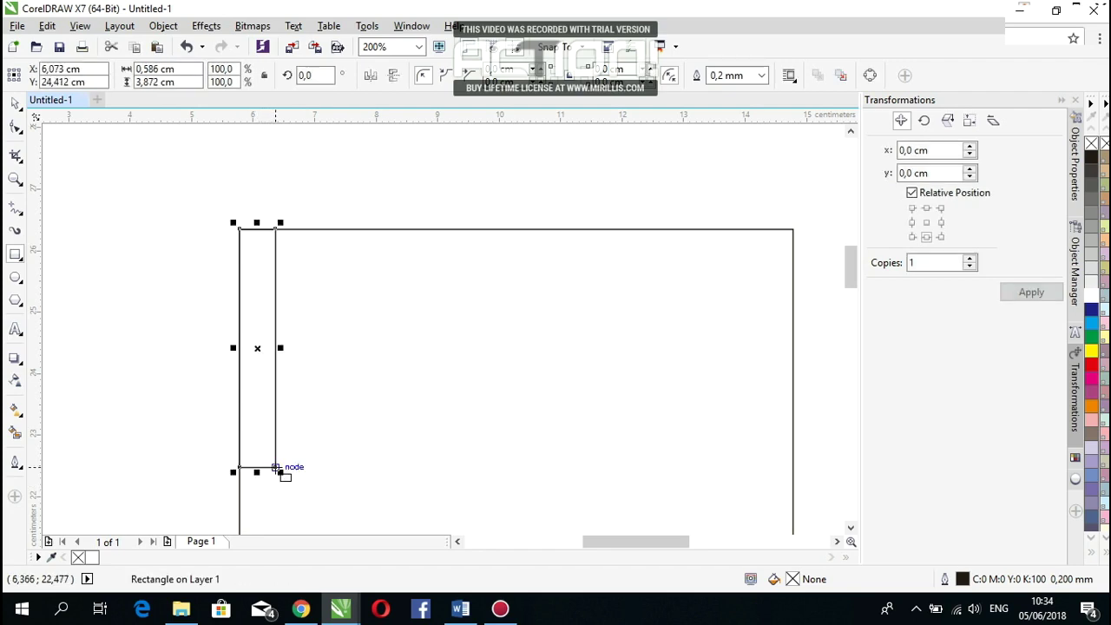
scroll(259, 190, "down", 1)
scroll(235, 240, "up", 1)
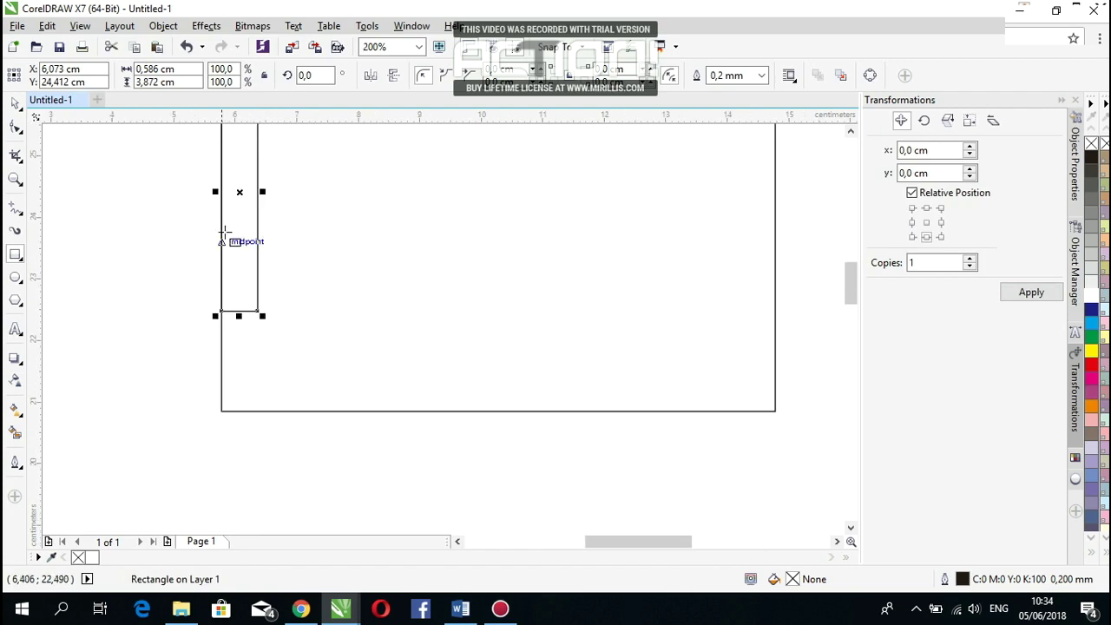
scroll(235, 191, "down", 1)
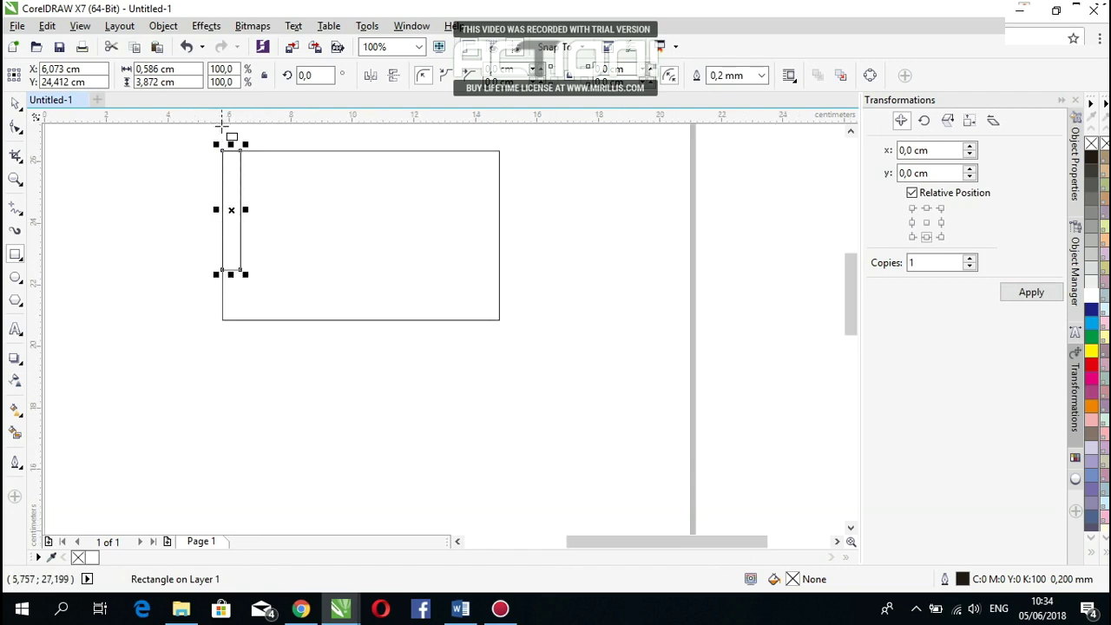
left_click(17, 105)
left_click(133, 196)
left_click(233, 268)
left_click_drag(231, 275, 229, 253)
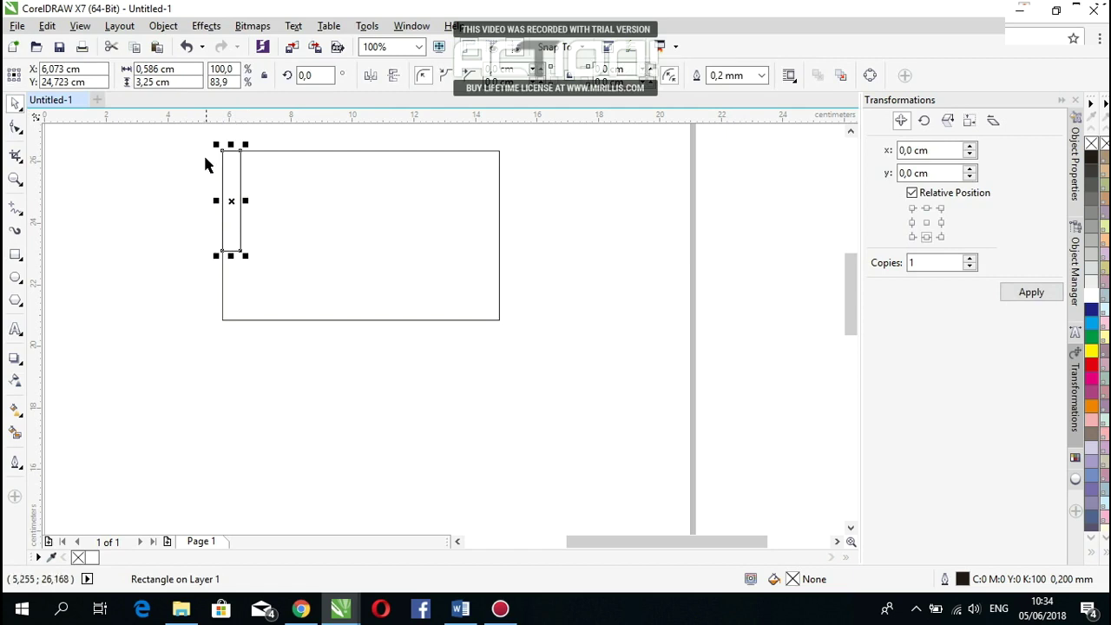
Step: Copy the strip 3,25 cm lower and shorten the copy to end at the card's bottom edge
left_click(213, 224)
left_click(228, 219)
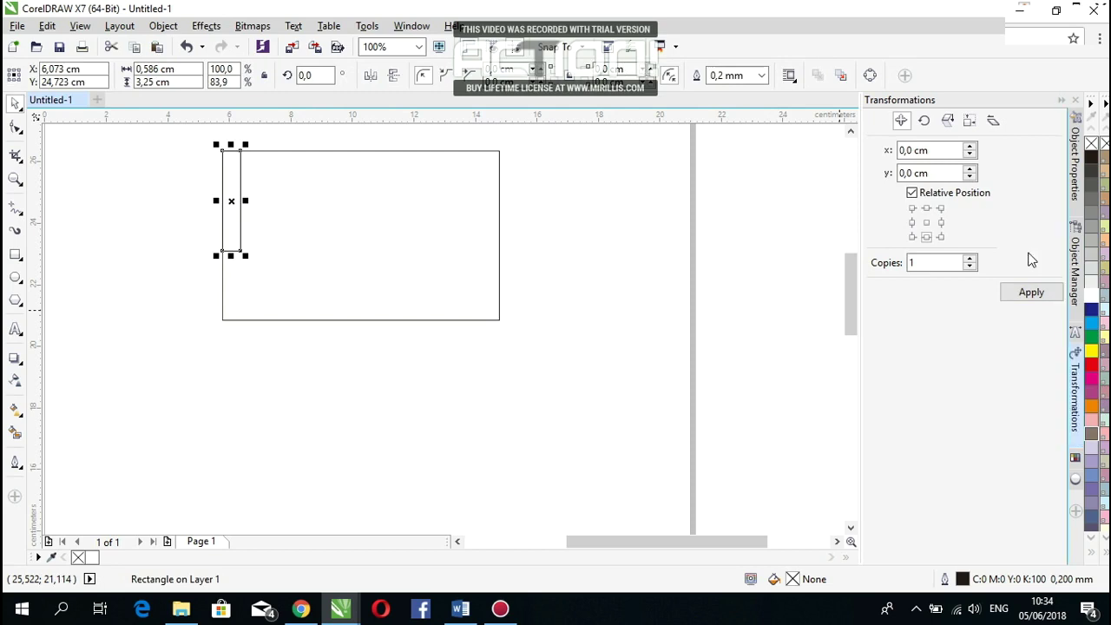
left_click(926, 208)
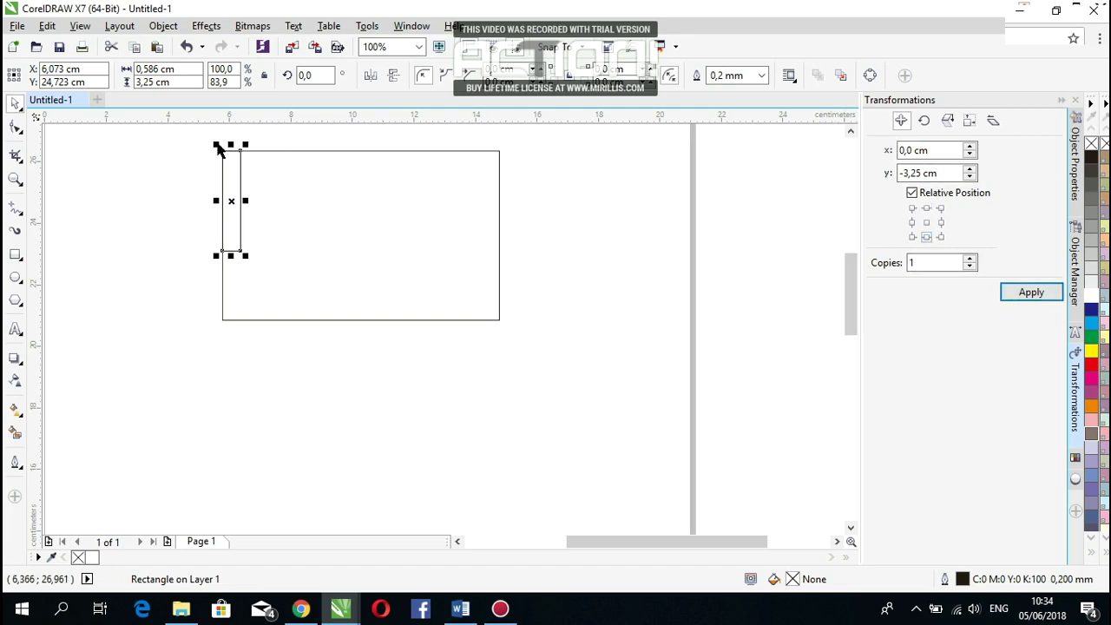
left_click(1015, 299)
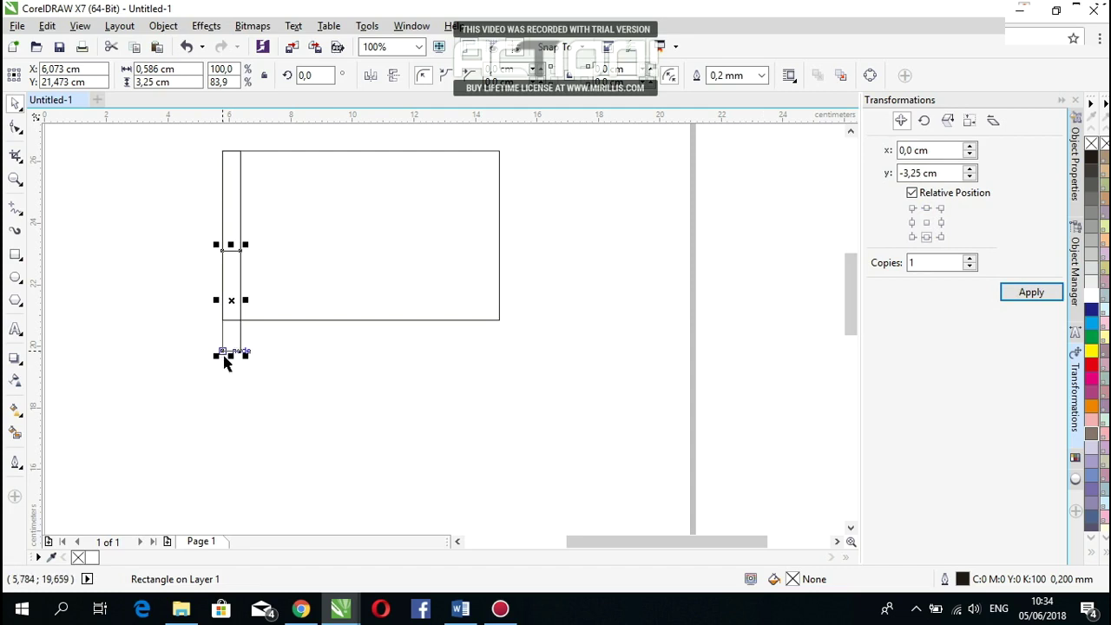
left_click_drag(230, 356, 229, 321)
left_click(295, 379)
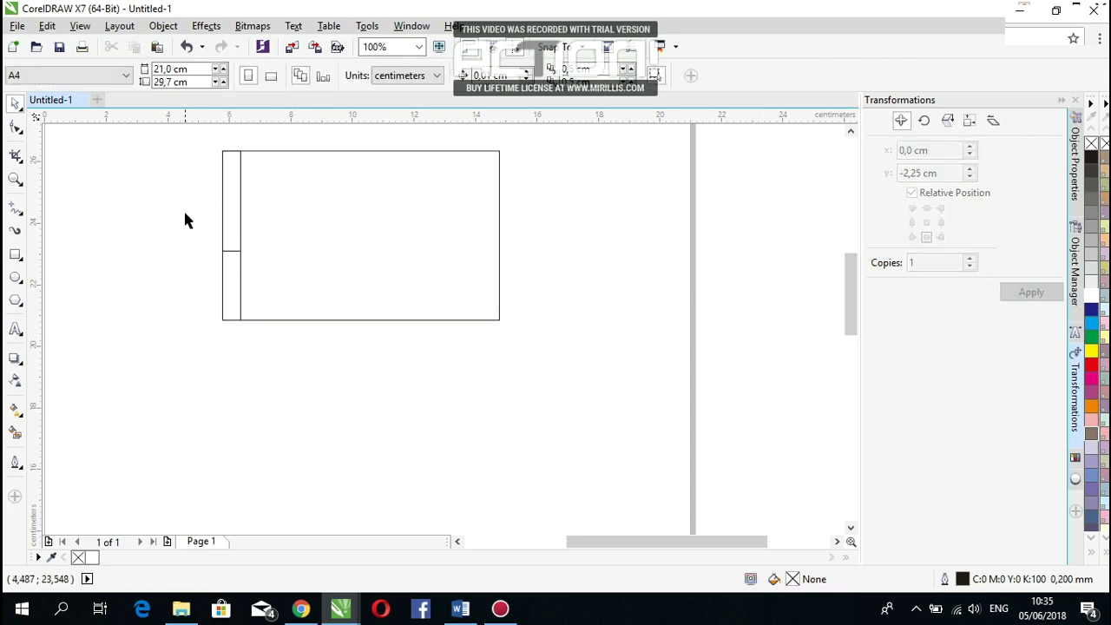
left_click(224, 175)
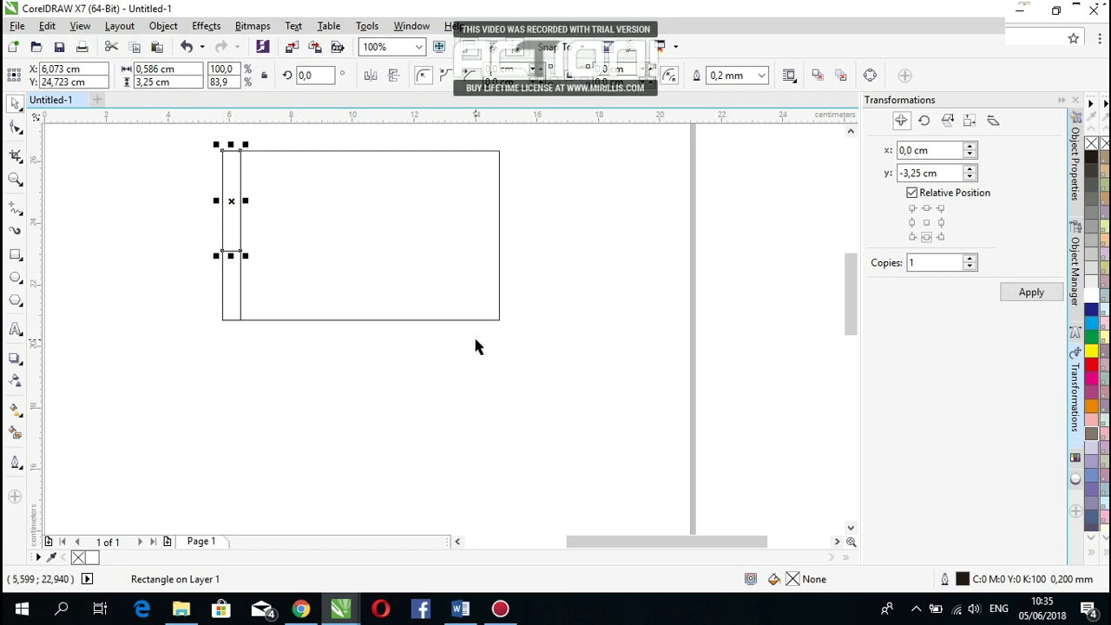
Step: Fill the upper strip dark blue and remove its outline
left_click(1095, 538)
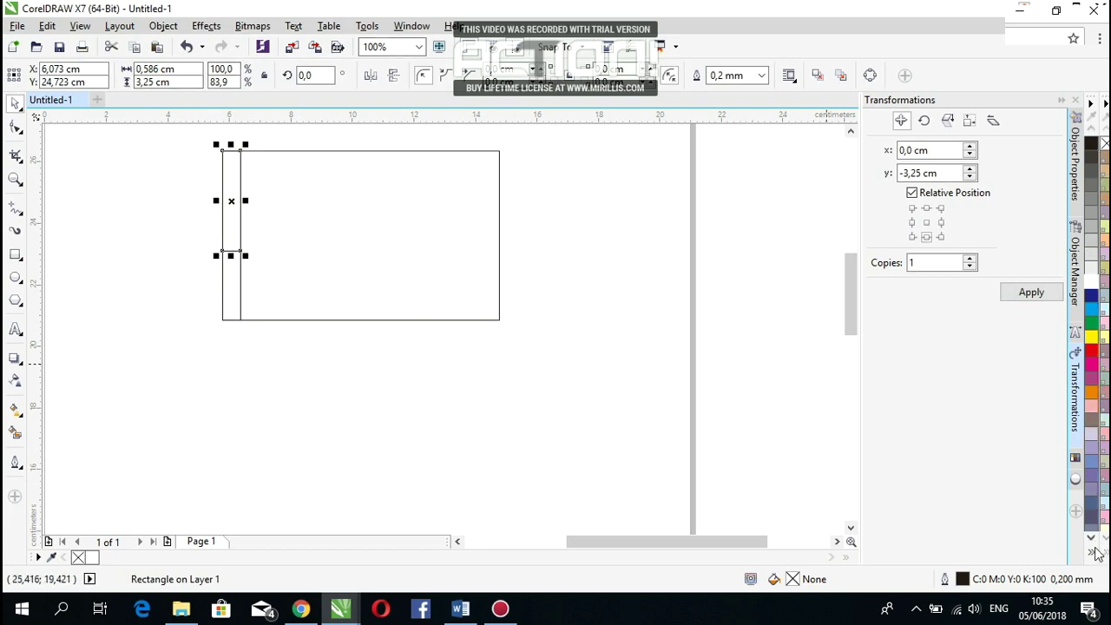
left_click(1096, 556)
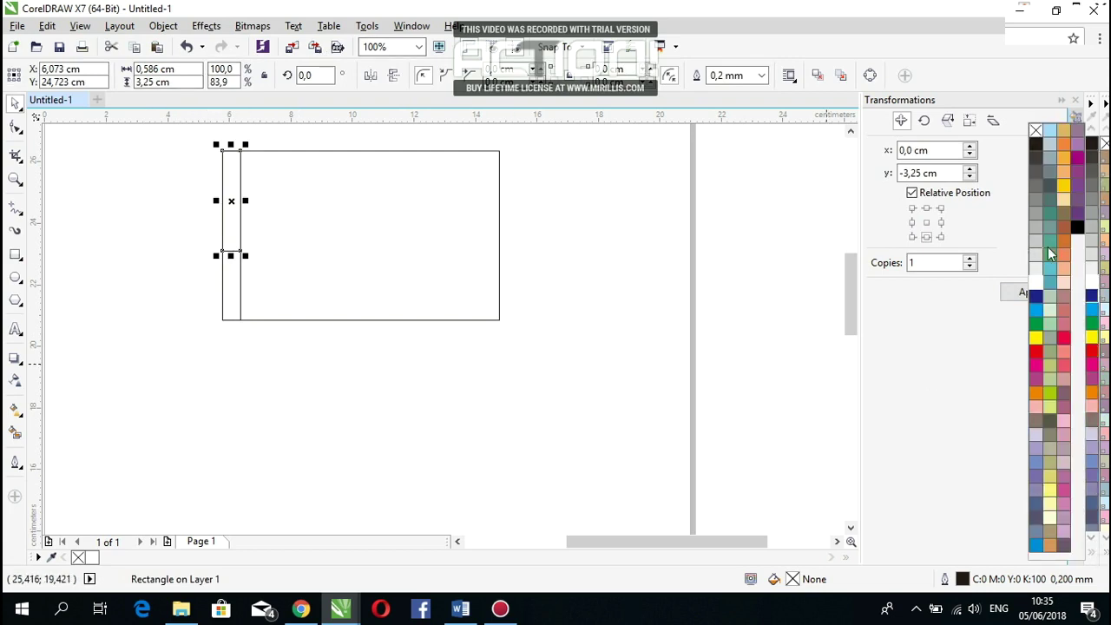
left_click(1065, 270)
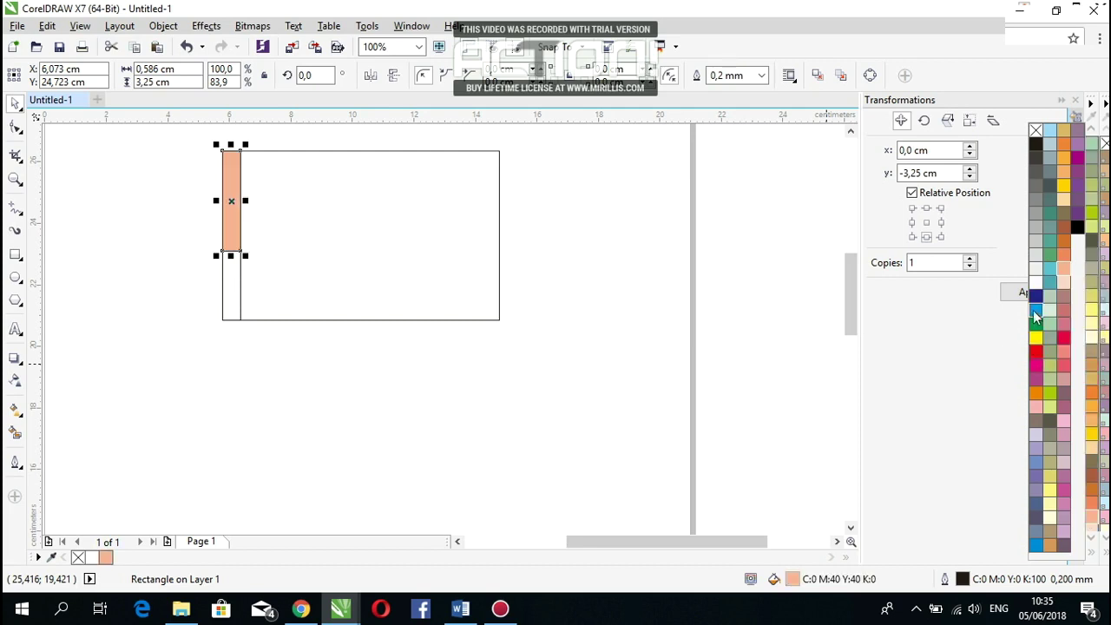
left_click(1033, 312)
left_click(1033, 297)
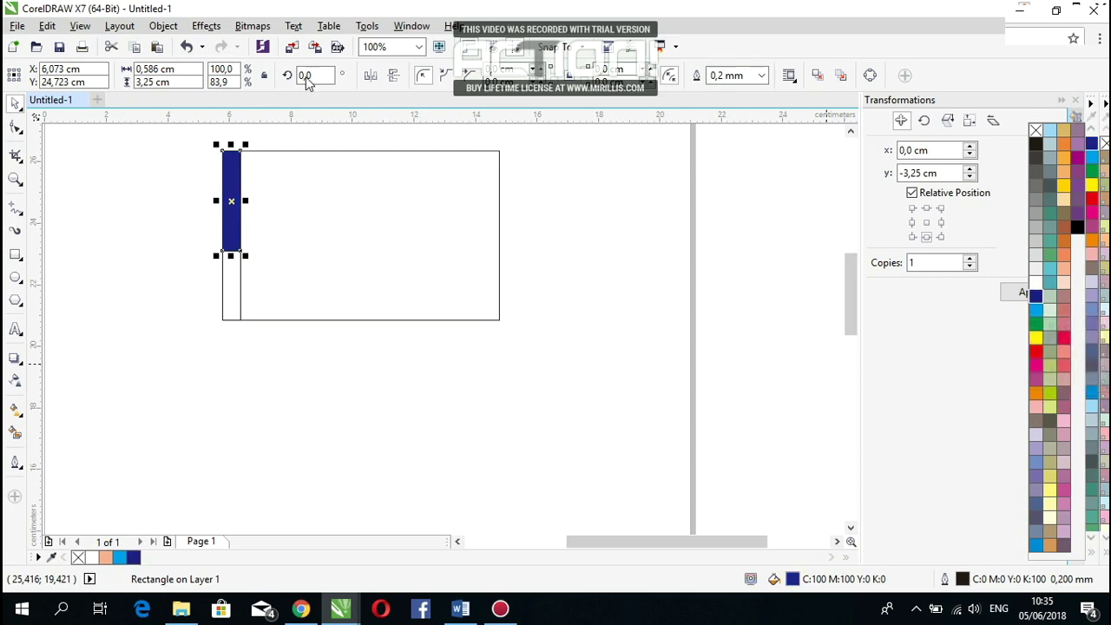
left_click(761, 76)
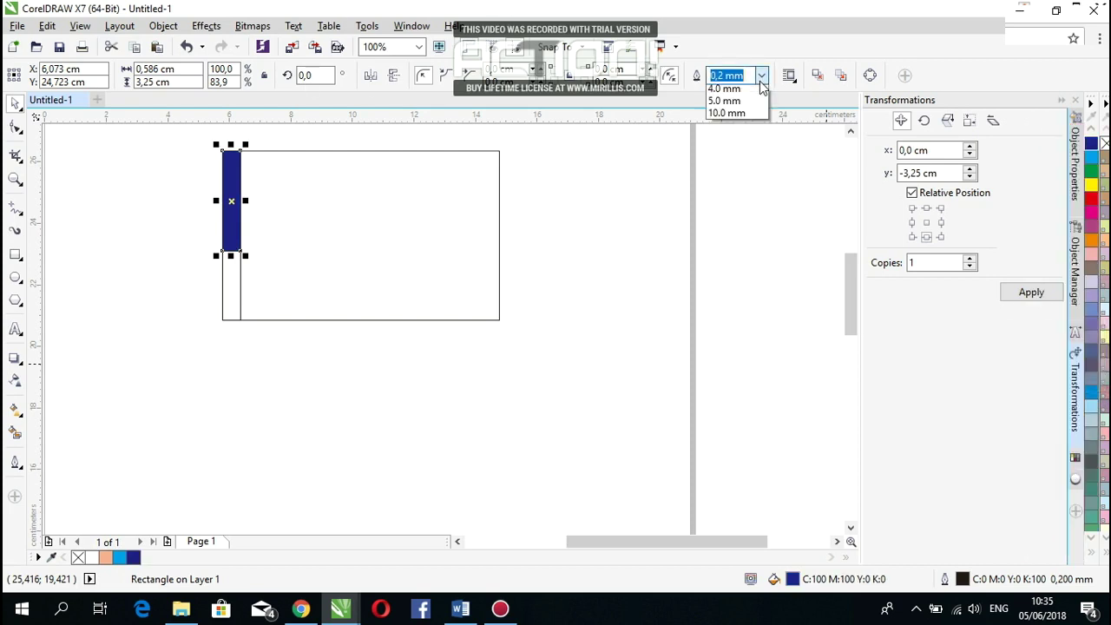
left_click(756, 89)
left_click(208, 290)
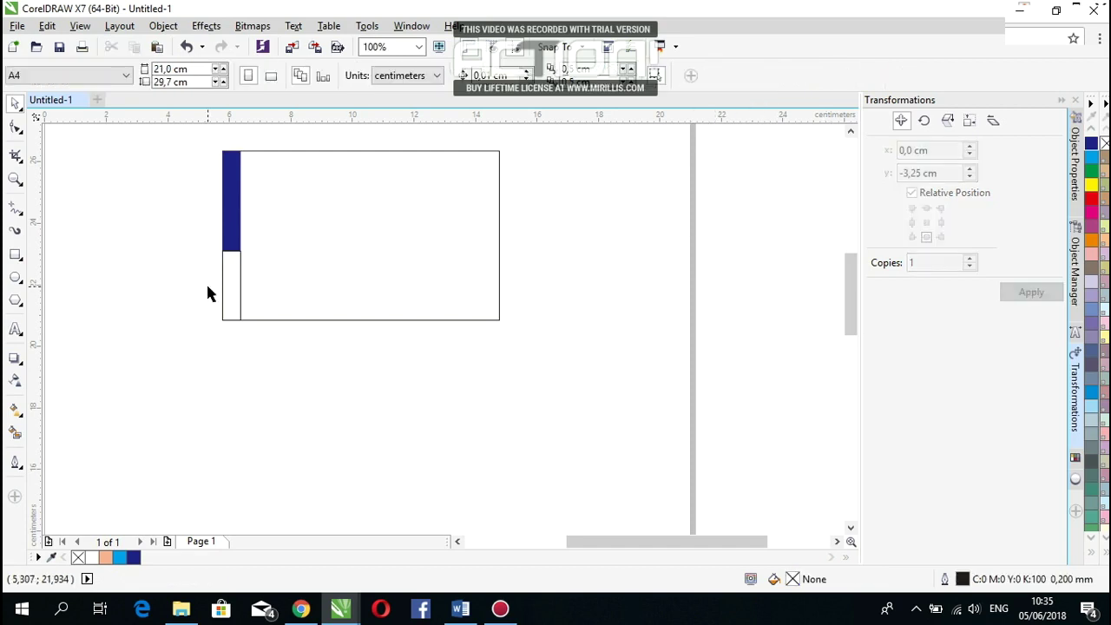
Step: Fill the lower strip light blue and remove its outline
left_click(240, 287)
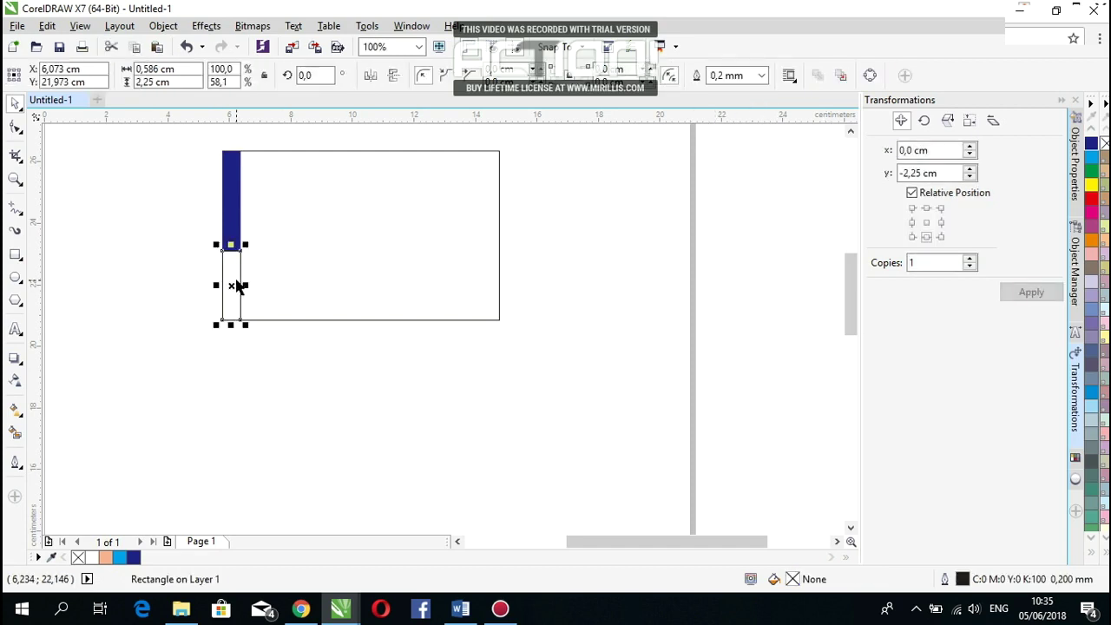
left_click(1094, 405)
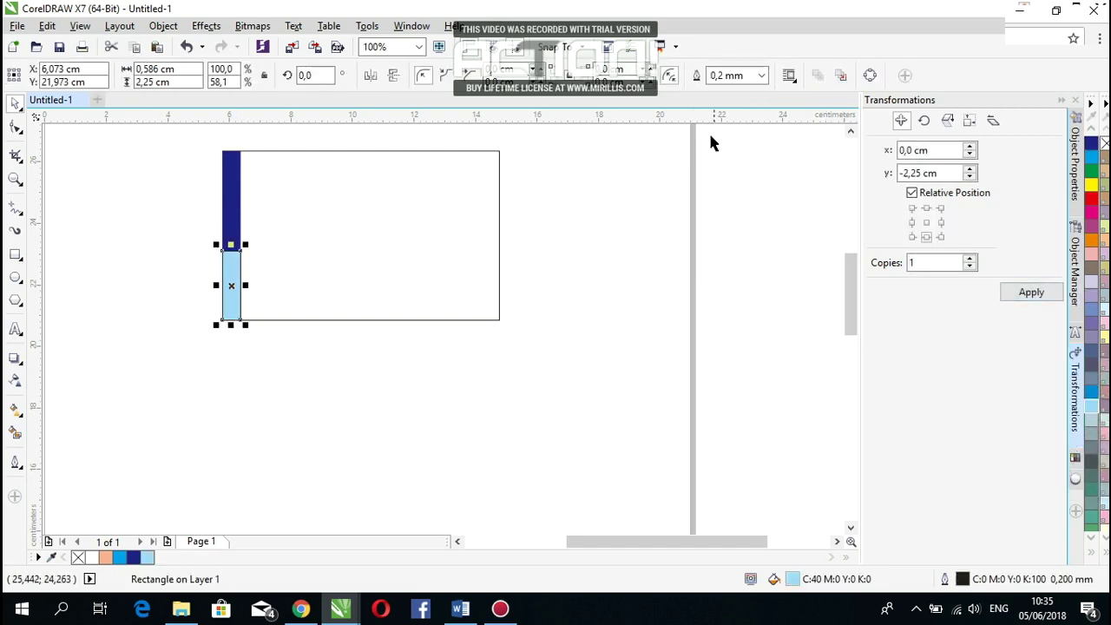
left_click(762, 76)
left_click(729, 92)
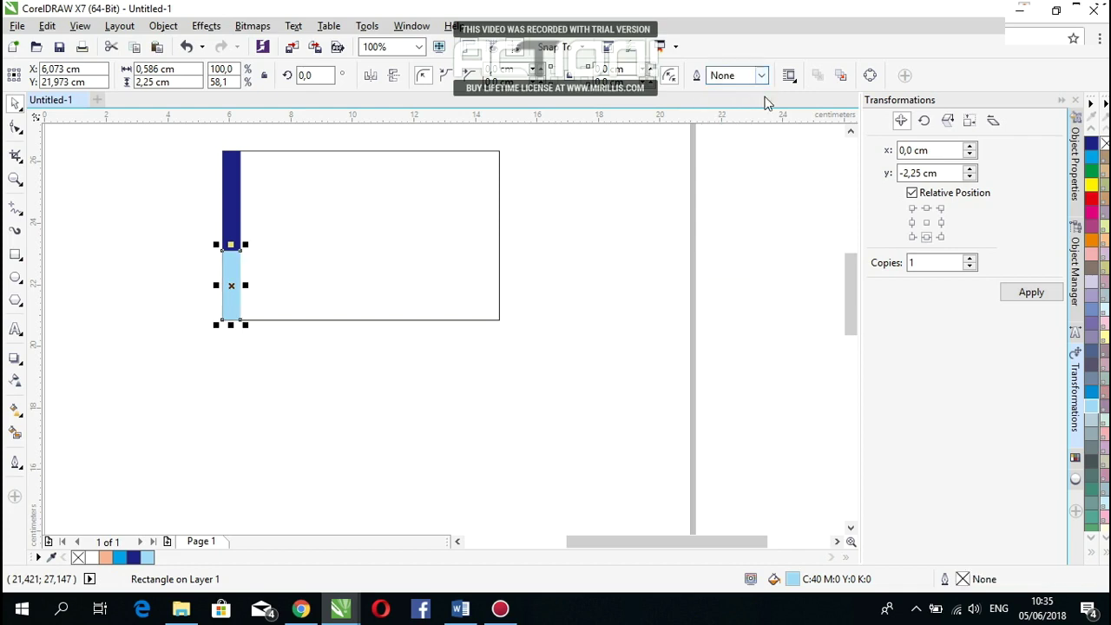
left_click(182, 218)
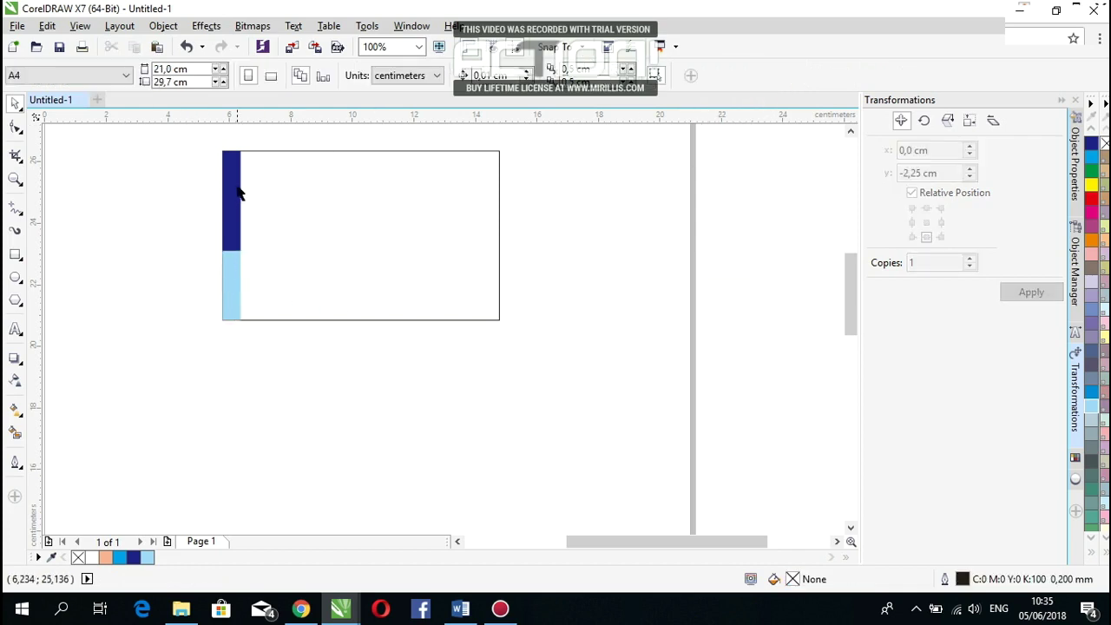
Step: Draw a large ellipse about 7,7 × 5,9 cm over the card's right side and nudge it into place
scroll(230, 189, "up", 1)
scroll(229, 186, "down", 1)
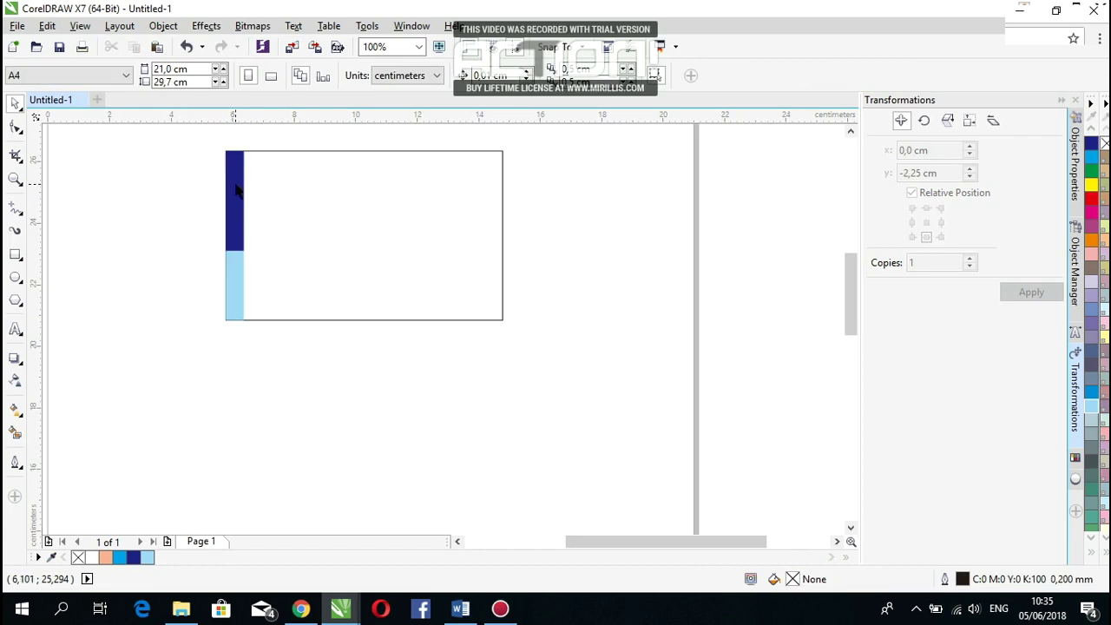
left_click(18, 276)
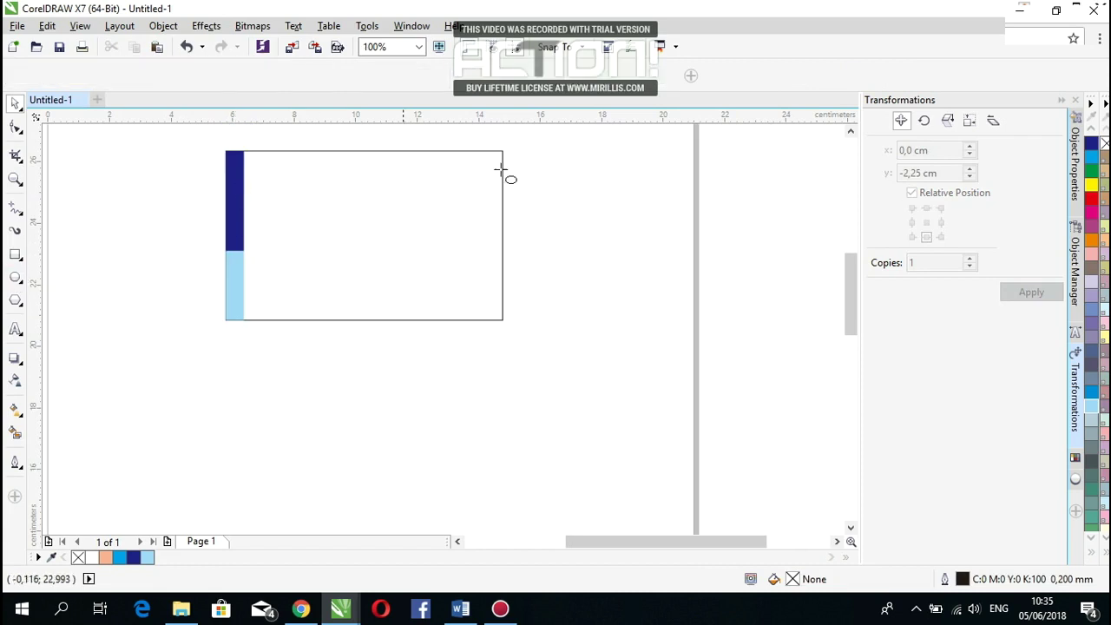
left_click_drag(538, 138, 298, 320)
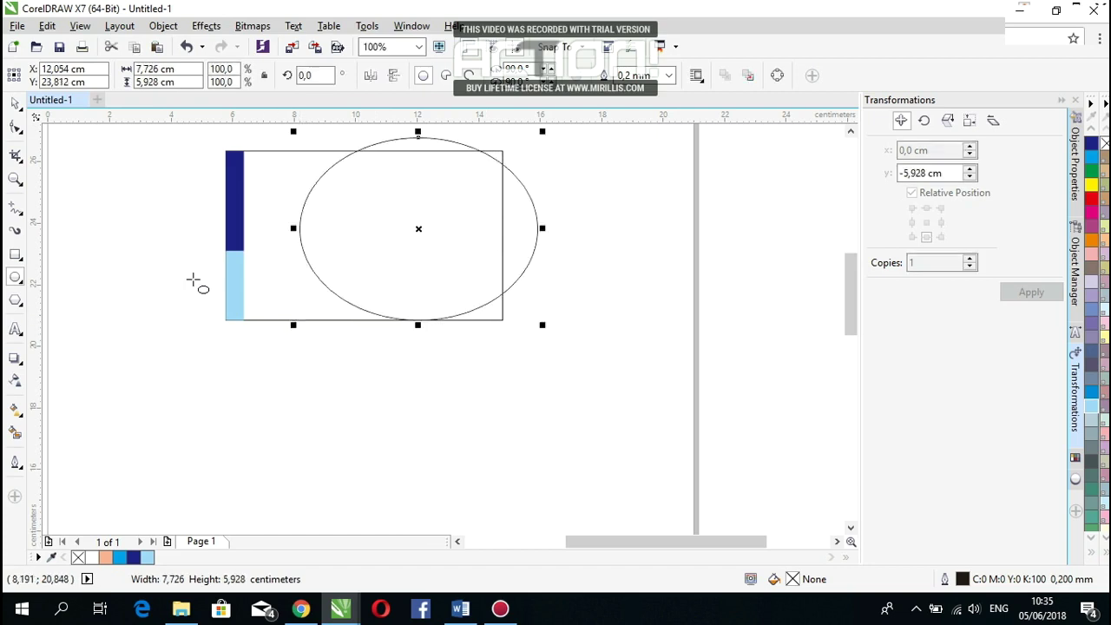
left_click(19, 104)
left_click_drag(451, 222, 490, 231)
left_click_drag(463, 290, 471, 288)
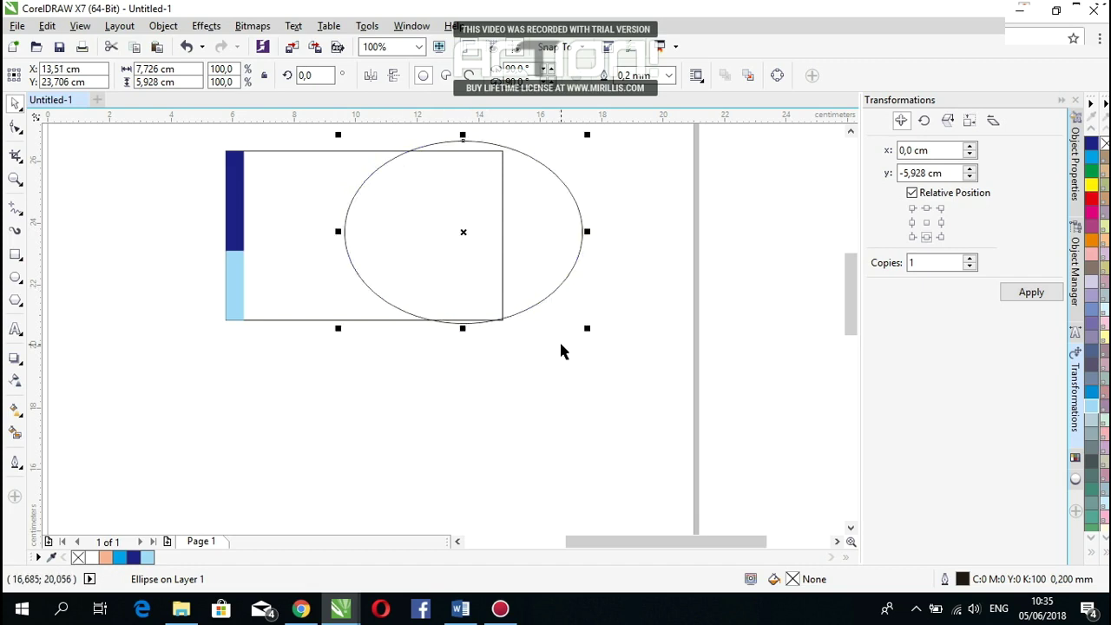
Step: Fill the ellipse dark blue and remove its outline
left_click(136, 558)
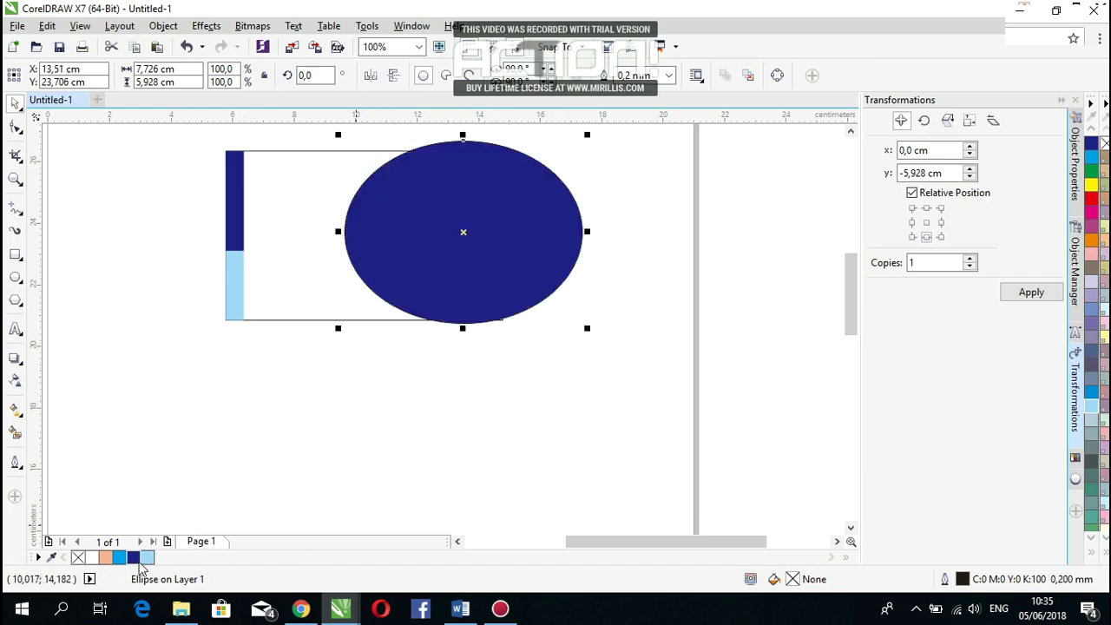
left_click(455, 390)
left_click(418, 198)
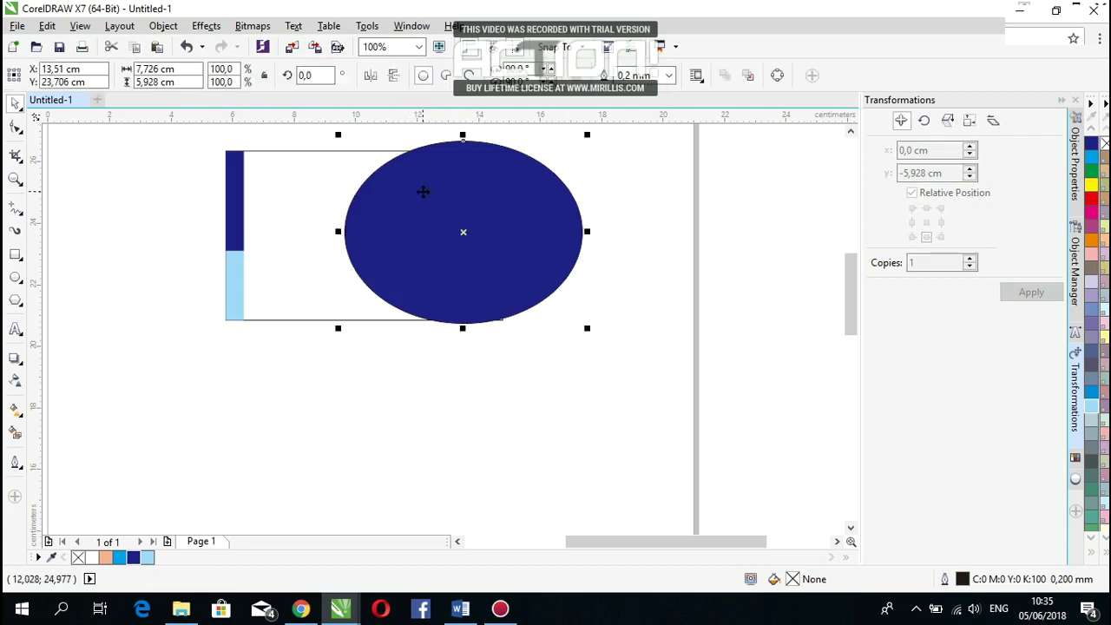
left_click(669, 76)
left_click(638, 91)
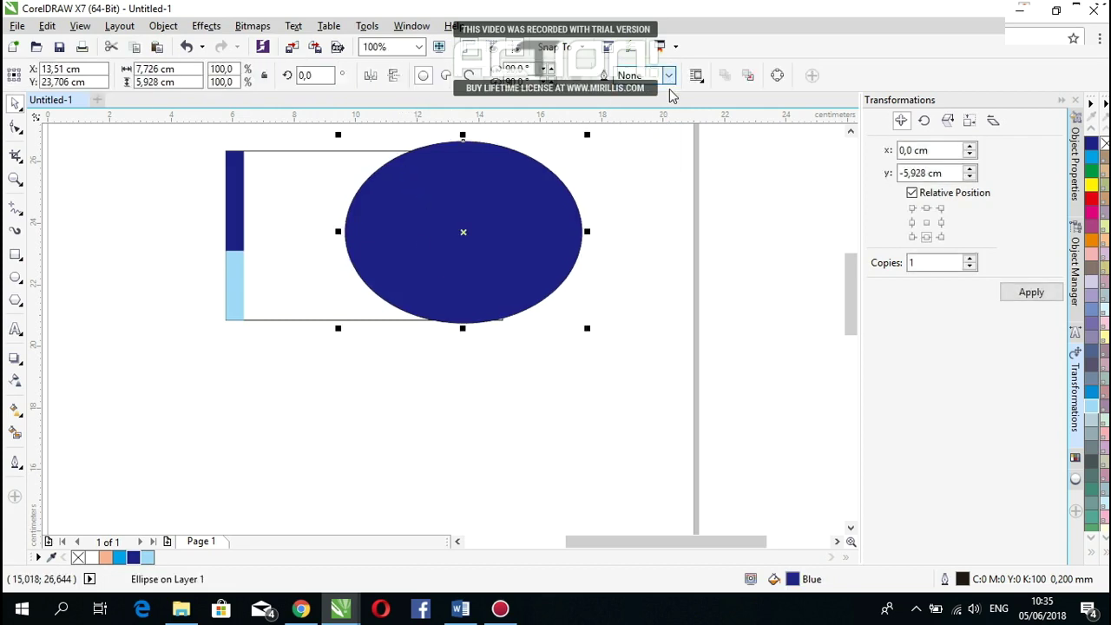
left_click(621, 201)
Step: Drop a slightly left-shifted copy of the ellipse, colour it ice blue, and send it behind
left_click(484, 220)
left_click_drag(483, 217, 479, 221)
left_click(519, 249)
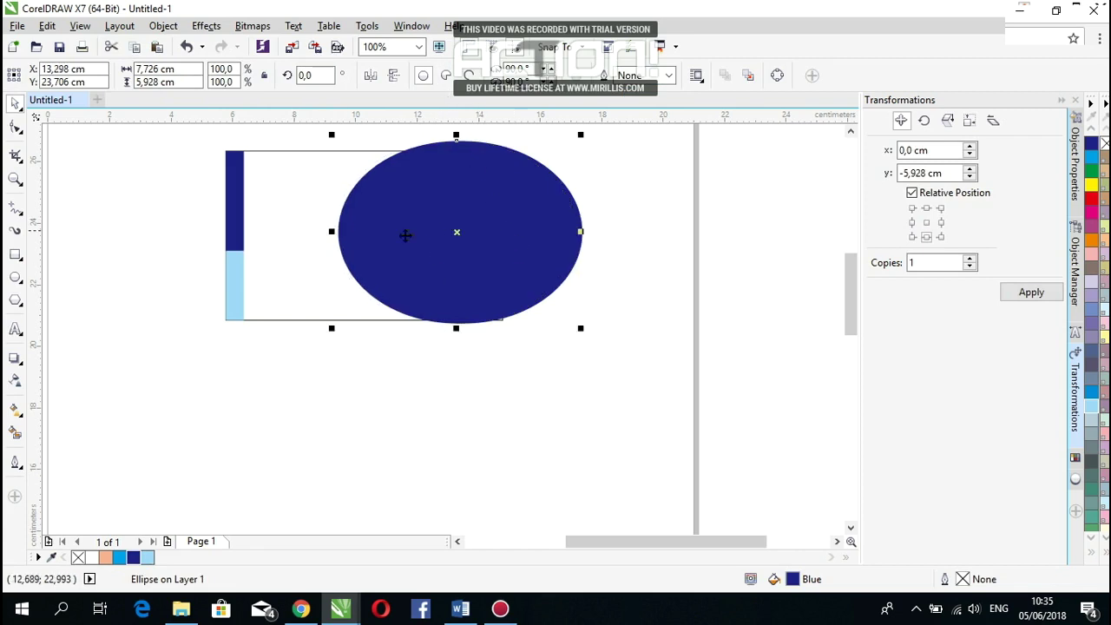
left_click(147, 559)
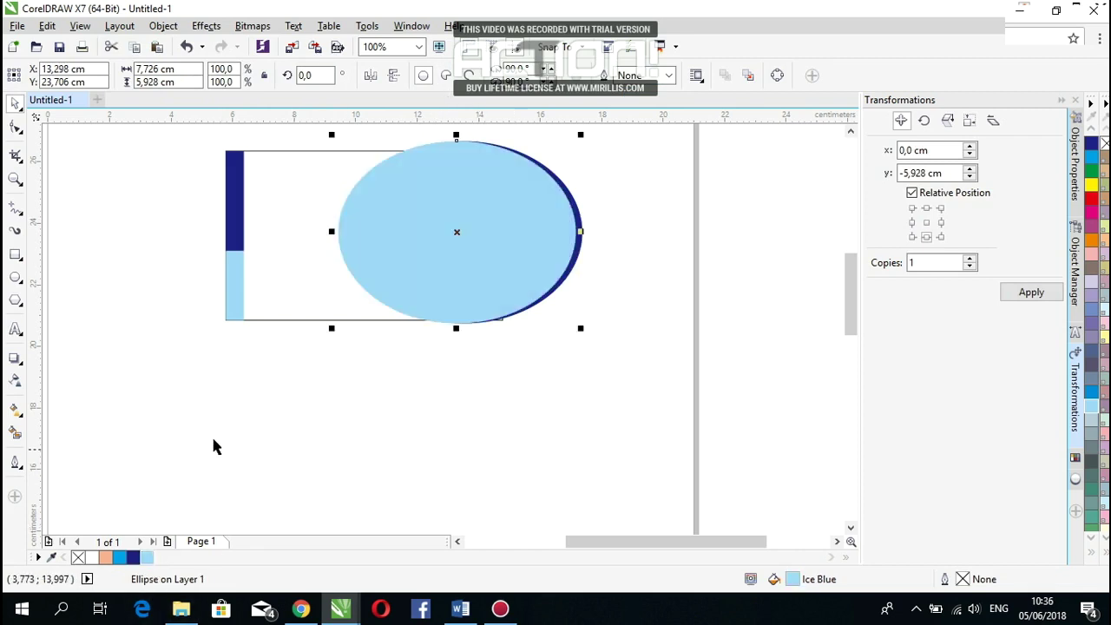
key("ctrl+Page_Down")
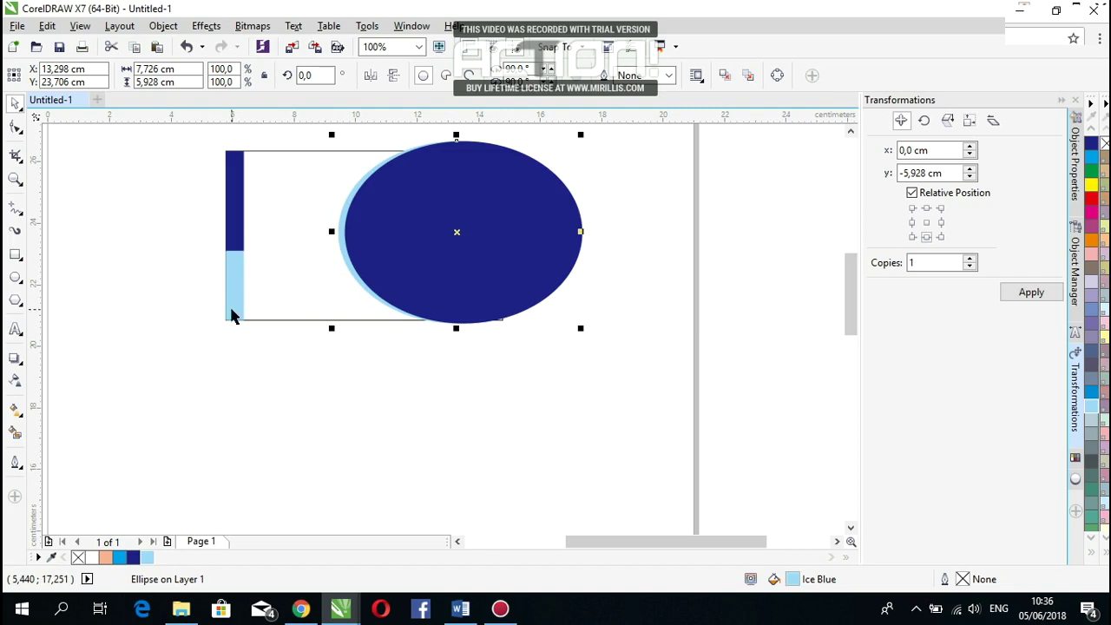
scroll(489, 144, "up", 2)
Step: Undo the stray nudge, move the ice-blue ellipse back one, and shift the dark ellipse slightly right
scroll(466, 171, "down", 1)
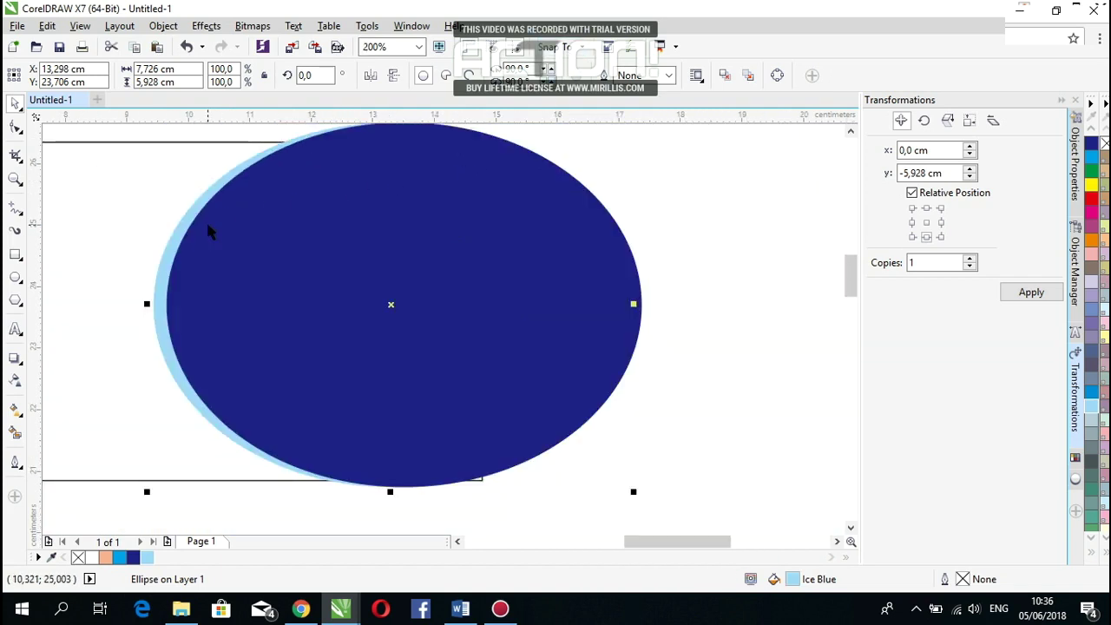
left_click_drag(182, 232, 186, 232)
key("ctrl+z")
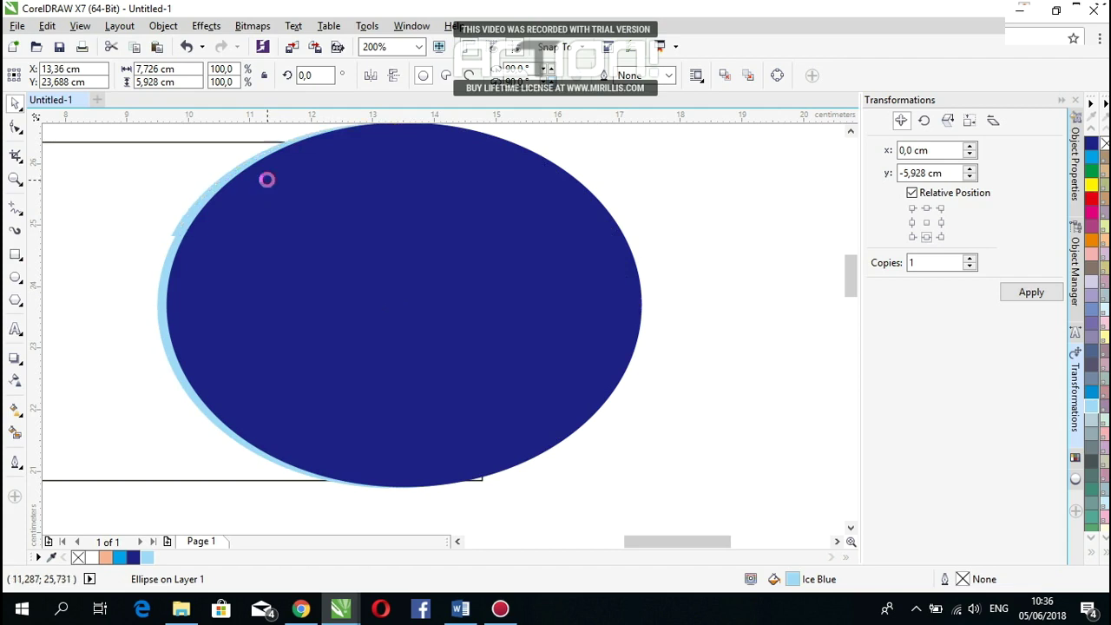
key("ctrl+z")
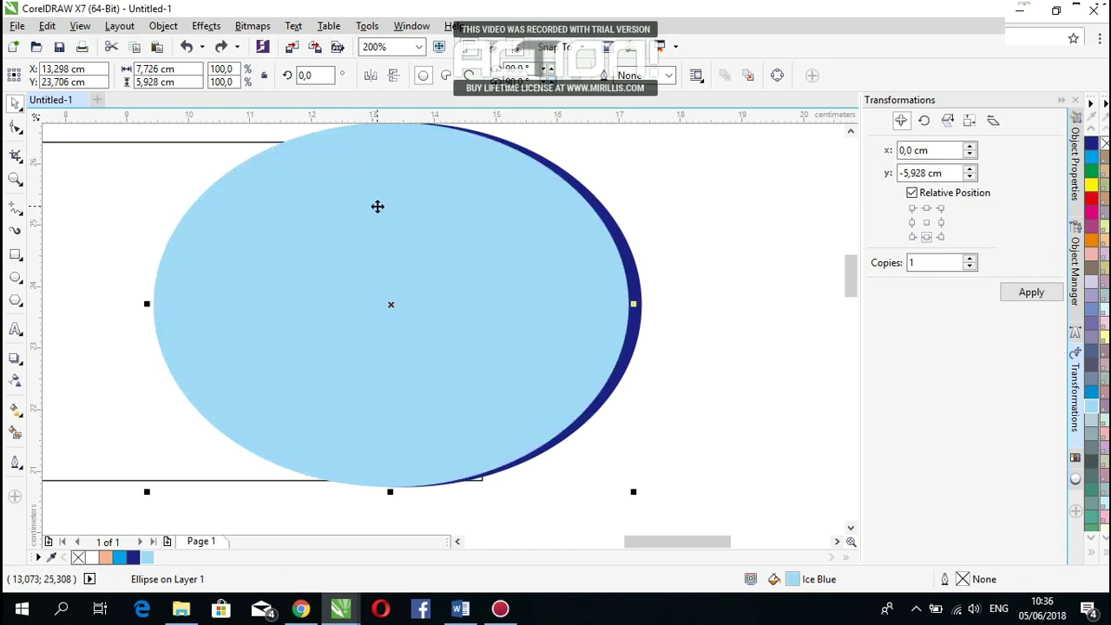
right_click(377, 206)
mouse_move(398, 410)
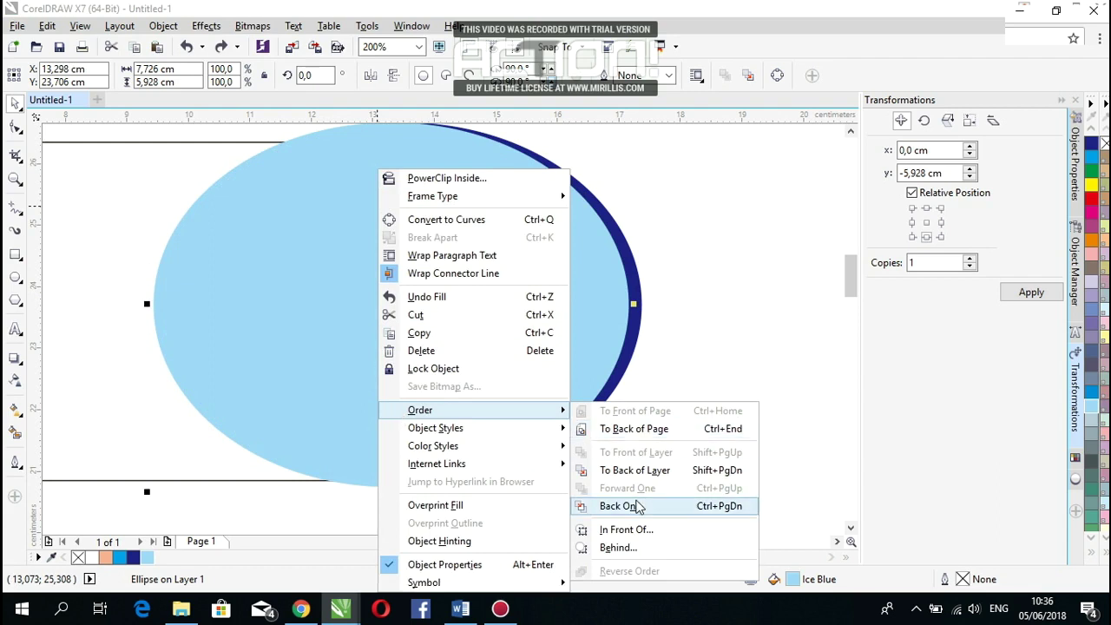
left_click(638, 506)
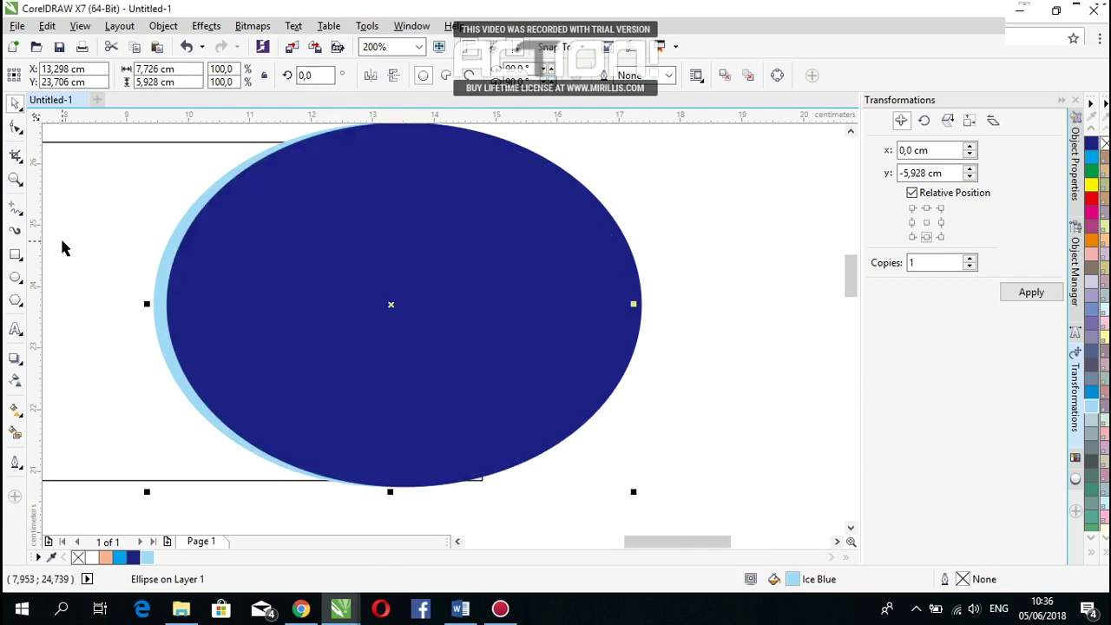
scroll(176, 261, "up", 1)
left_click_drag(151, 268, 163, 273)
scroll(148, 248, "down", 2)
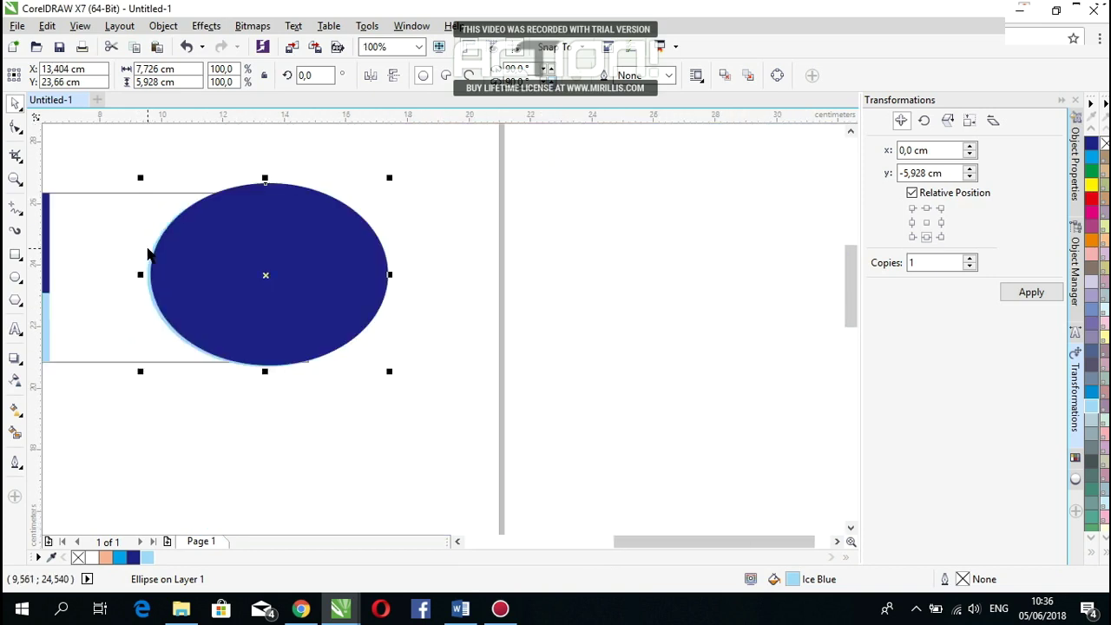
left_click(439, 333)
Step: Add another ellipse copy, colour it dark blue, and move it back so the ice-blue rim shows below
scroll(146, 257, "up", 3)
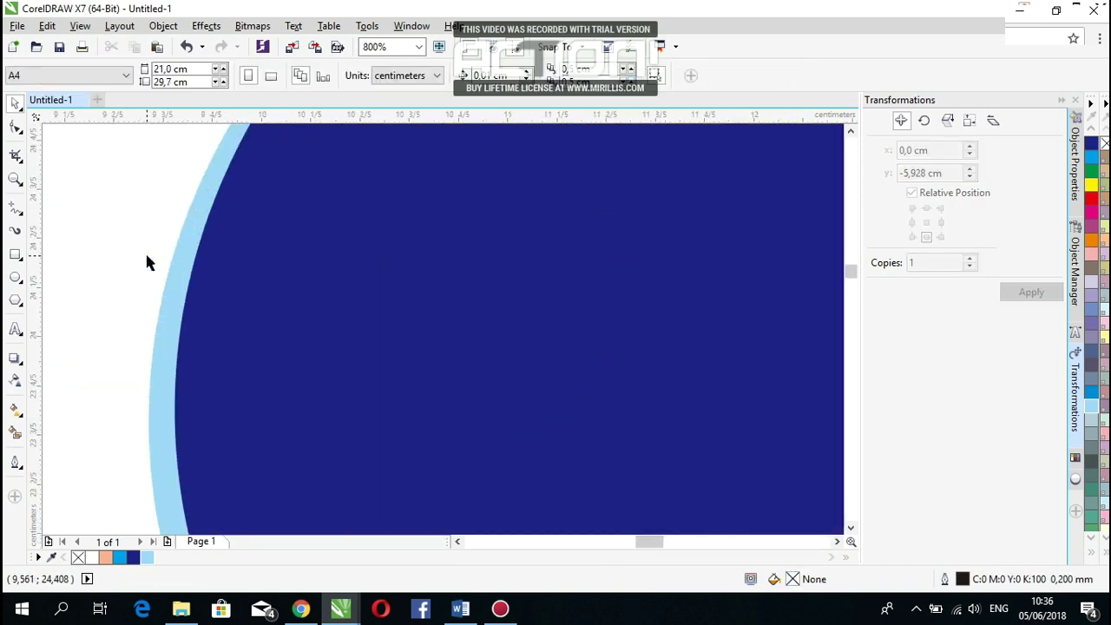
left_click_drag(180, 267, 172, 236)
left_click(217, 262)
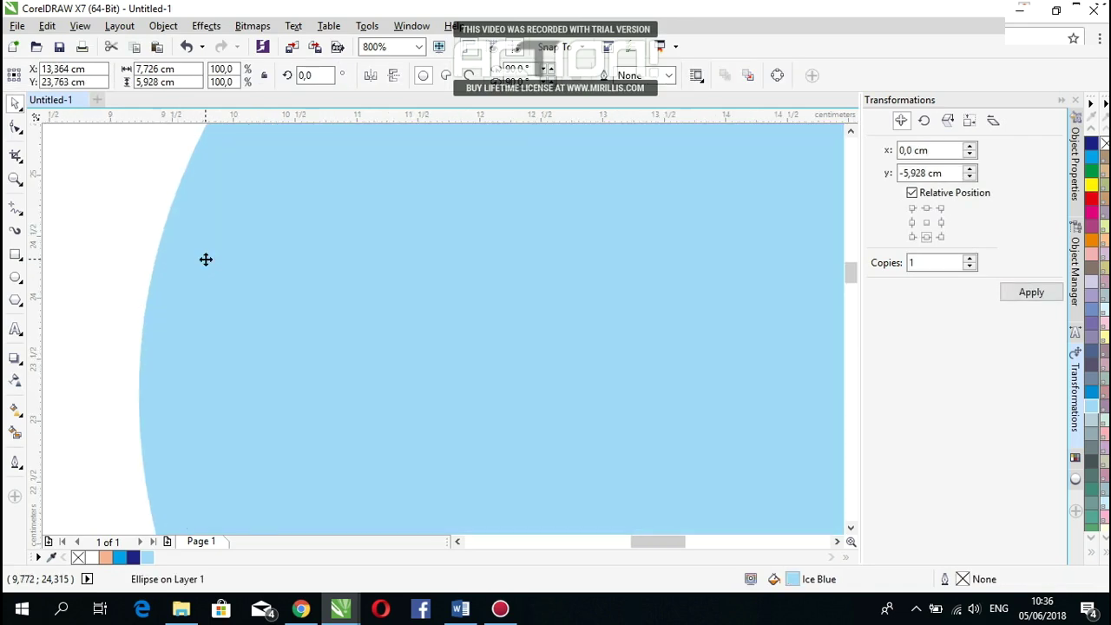
scroll(208, 256, "down", 2)
right_click(230, 217)
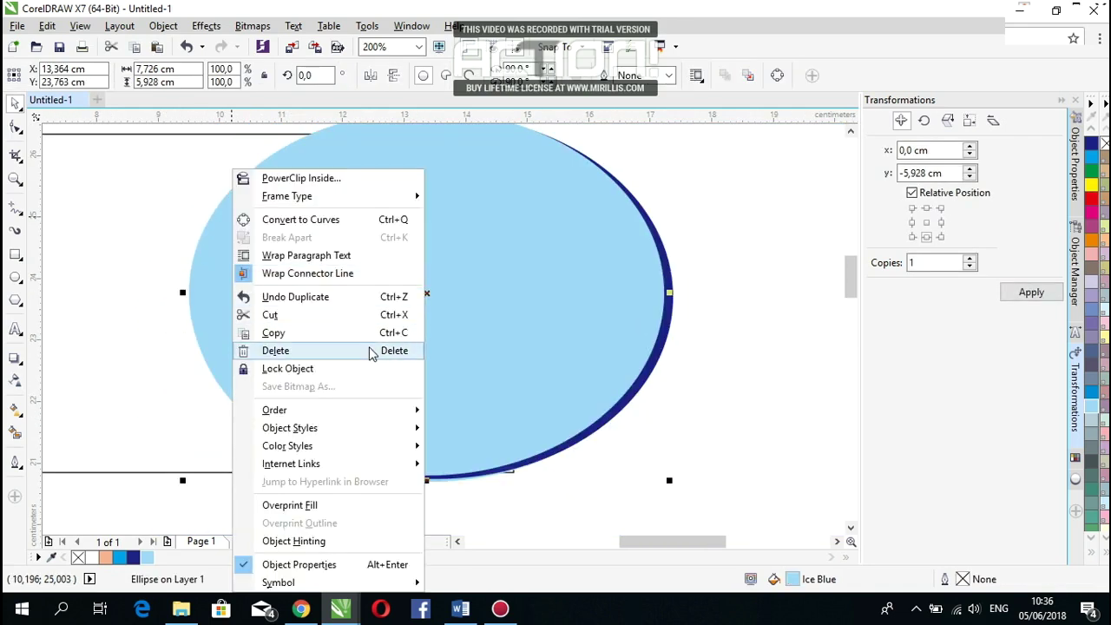
mouse_move(362, 421)
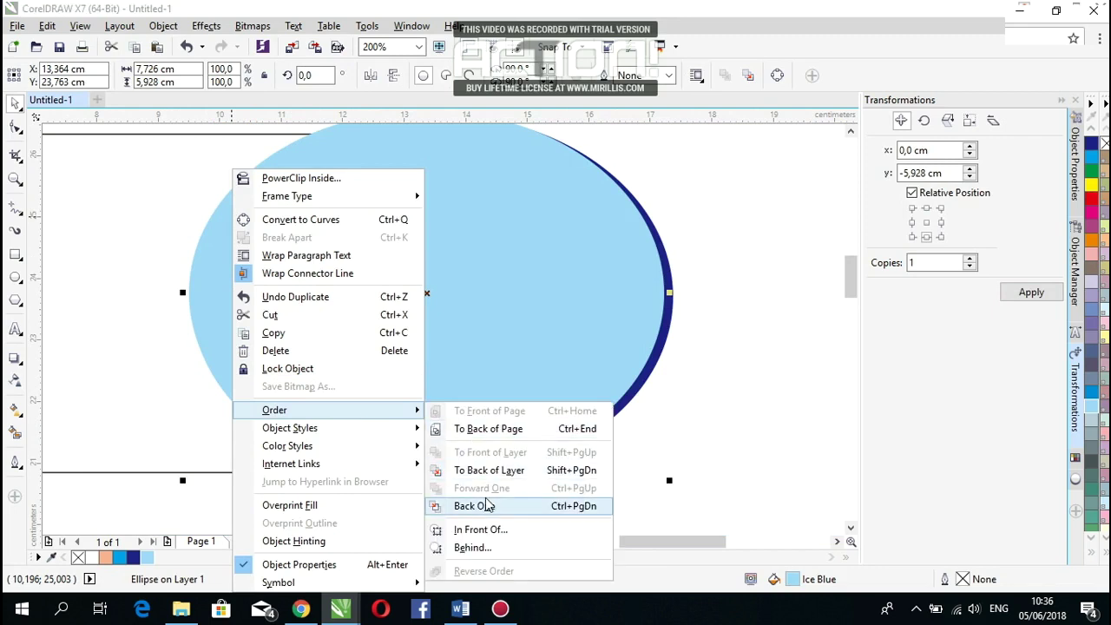
left_click(487, 506)
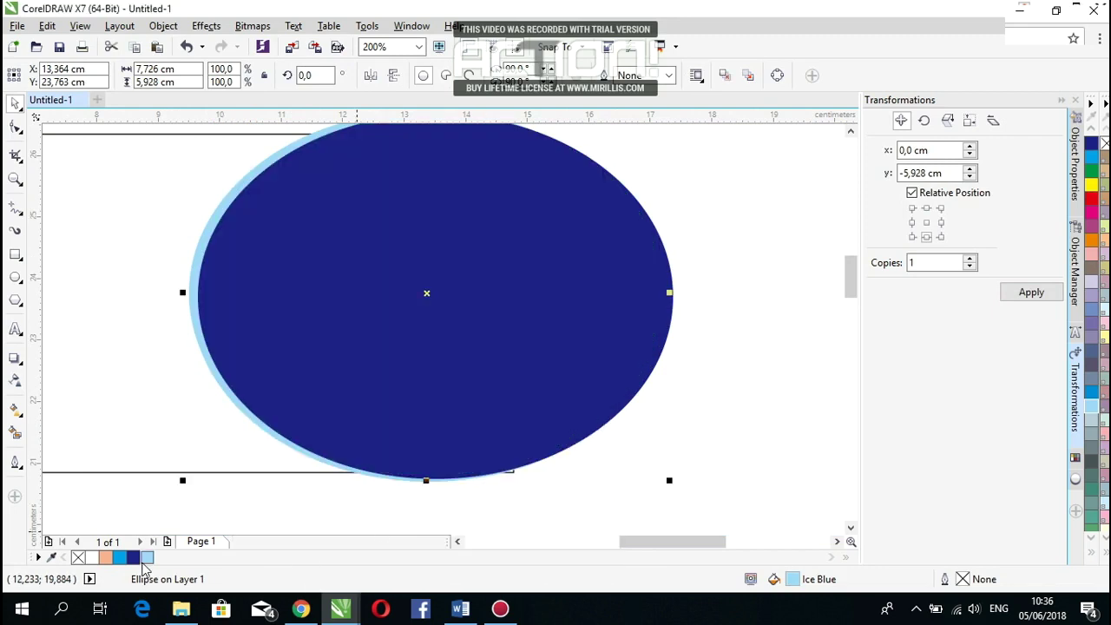
left_click(135, 559)
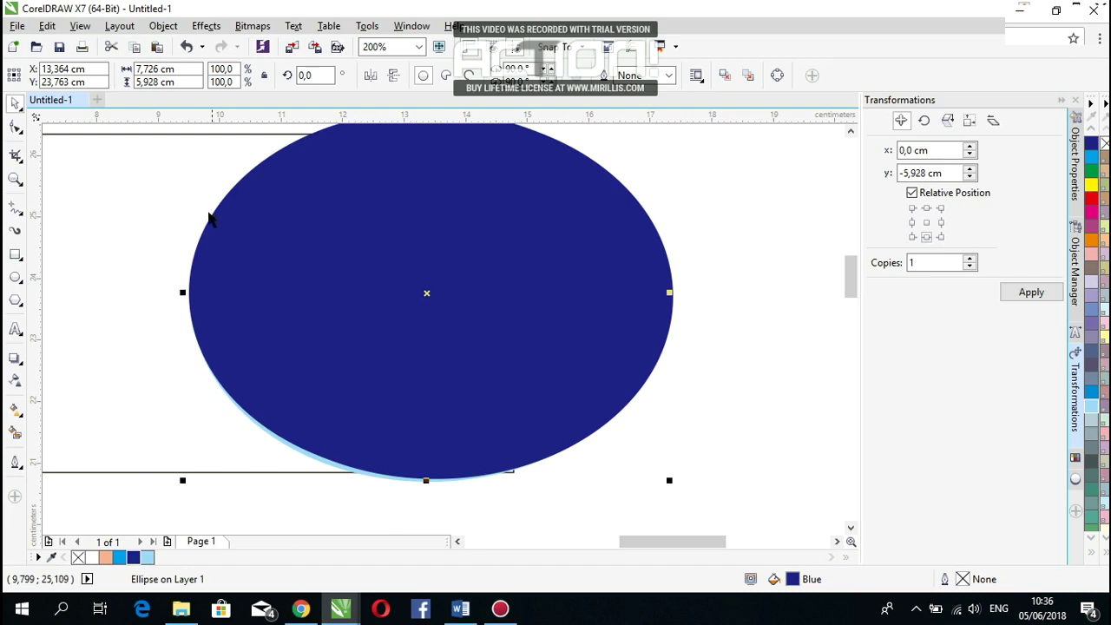
right_click(212, 215)
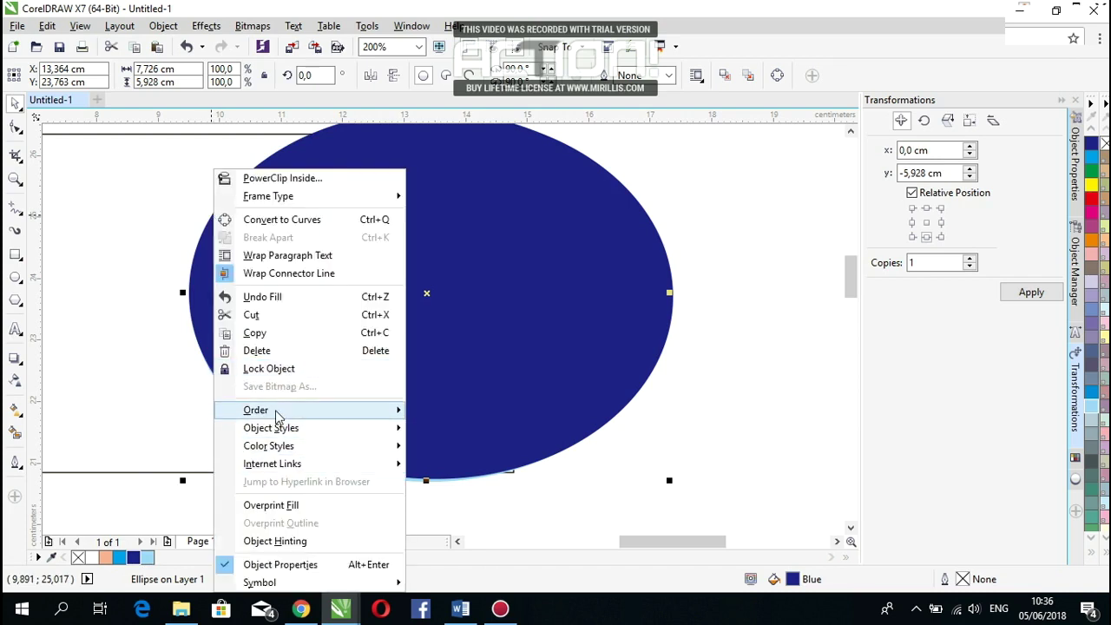
mouse_move(278, 412)
left_click(457, 506)
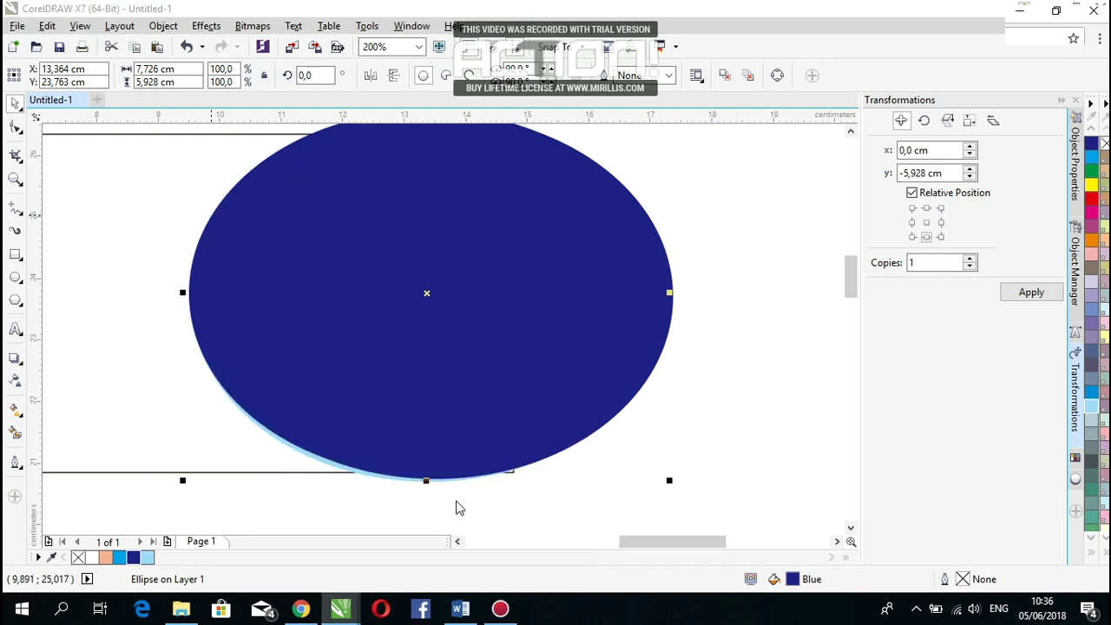
scroll(398, 308, "down", 2)
Step: Group the three ellipses and PowerClip them inside the card rectangle
left_click_drag(615, 194, 280, 412)
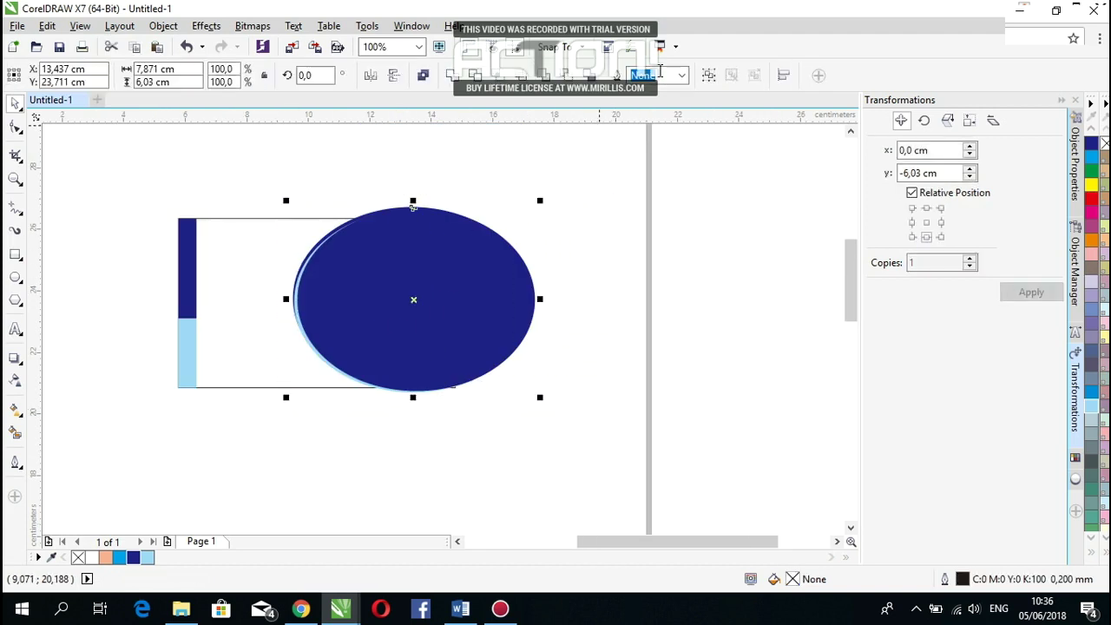
left_click(708, 76)
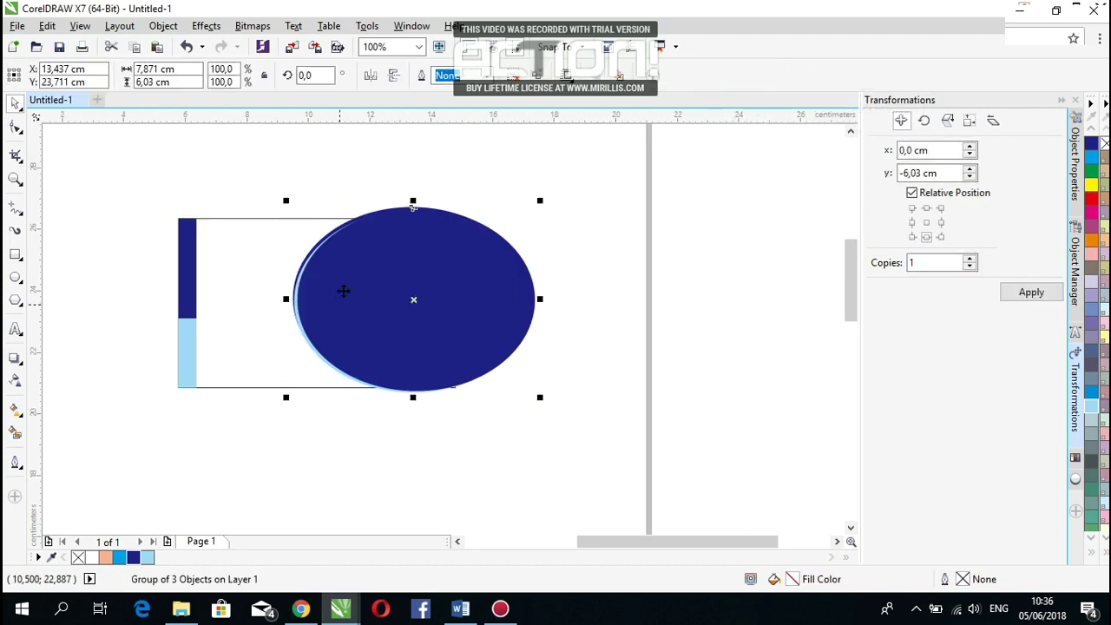
right_click(388, 284)
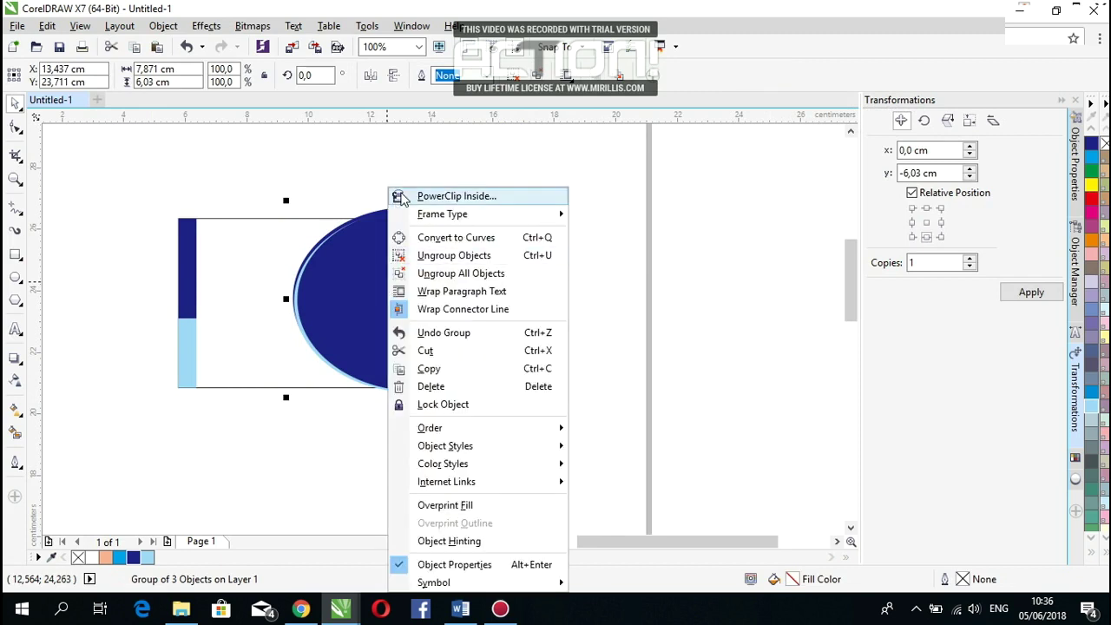
left_click(397, 195)
left_click(290, 245)
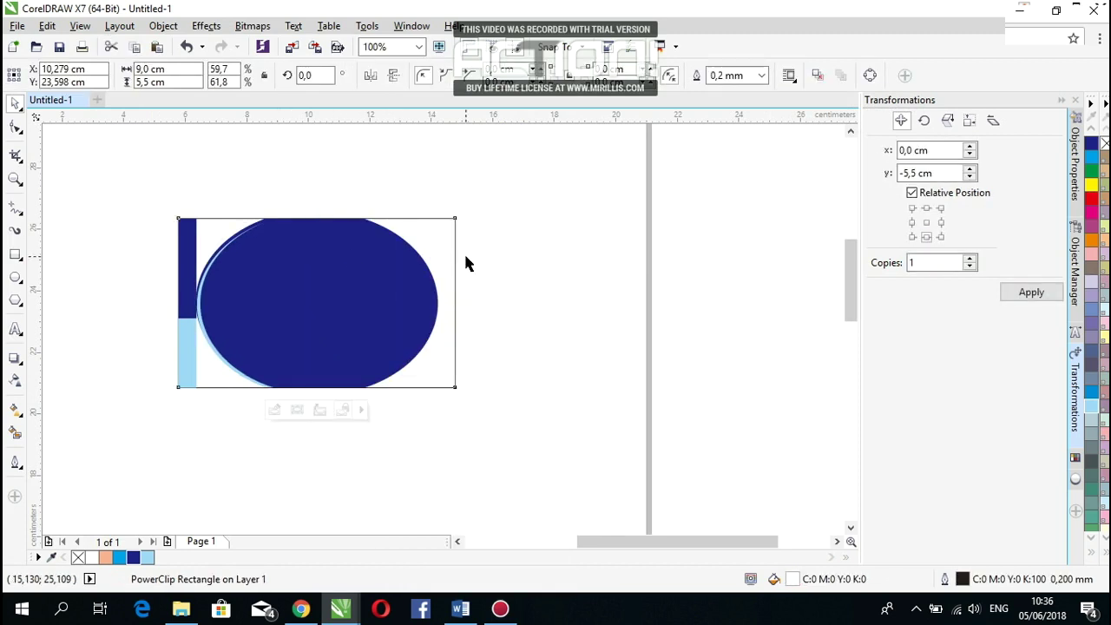
Step: Edit the PowerClip contents to shift the ellipse group right and stretch it to 6,458 cm tall
left_click(273, 411)
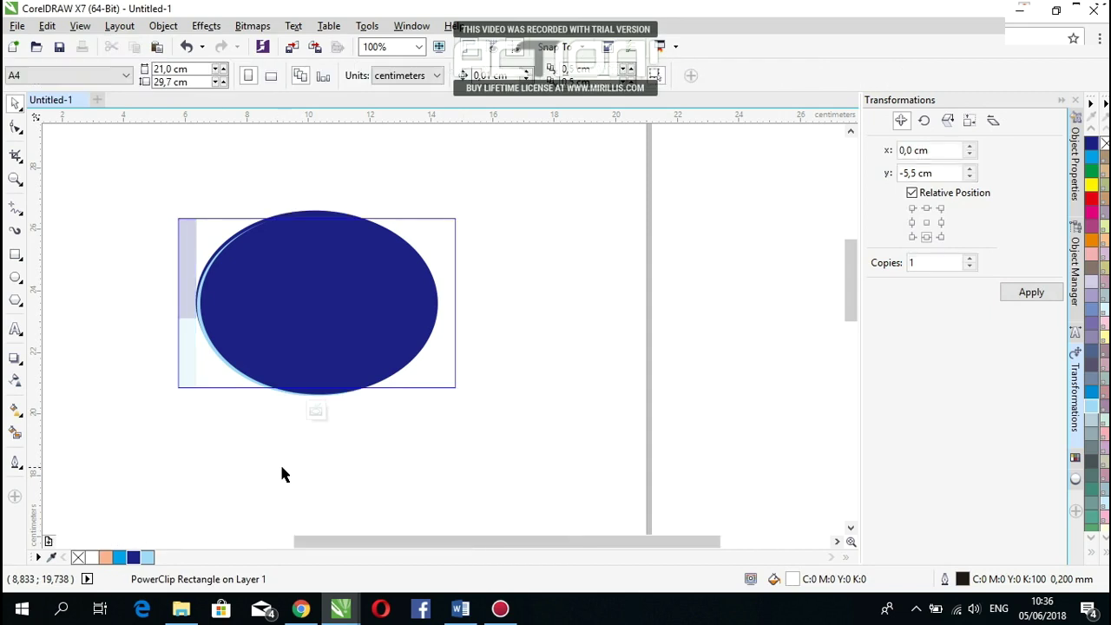
left_click(290, 289)
left_click_drag(290, 289, 377, 292)
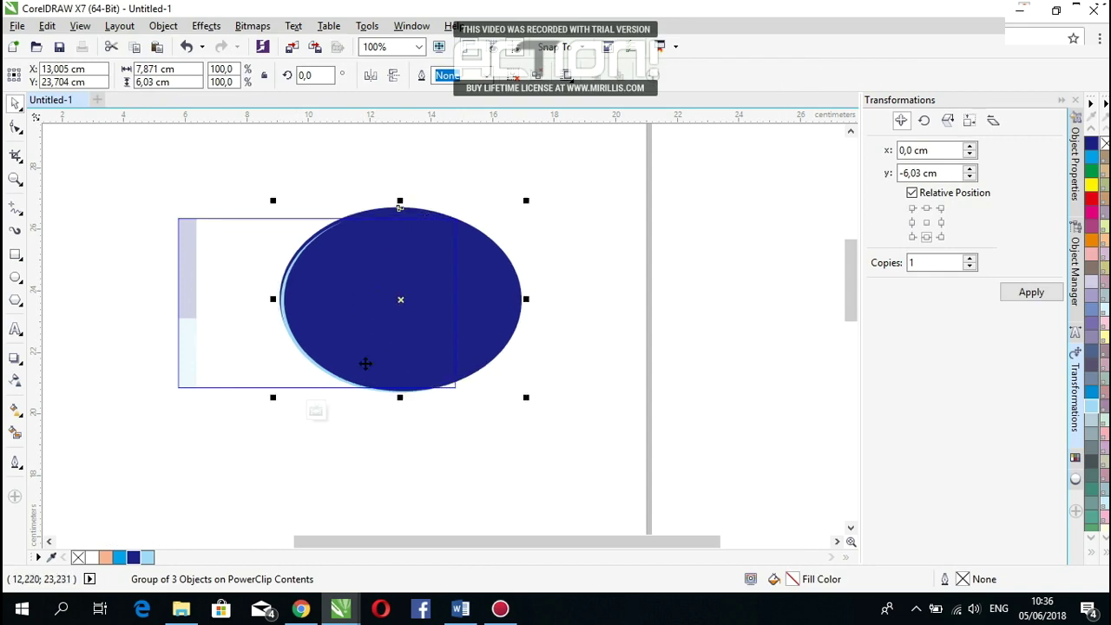
left_click(316, 410)
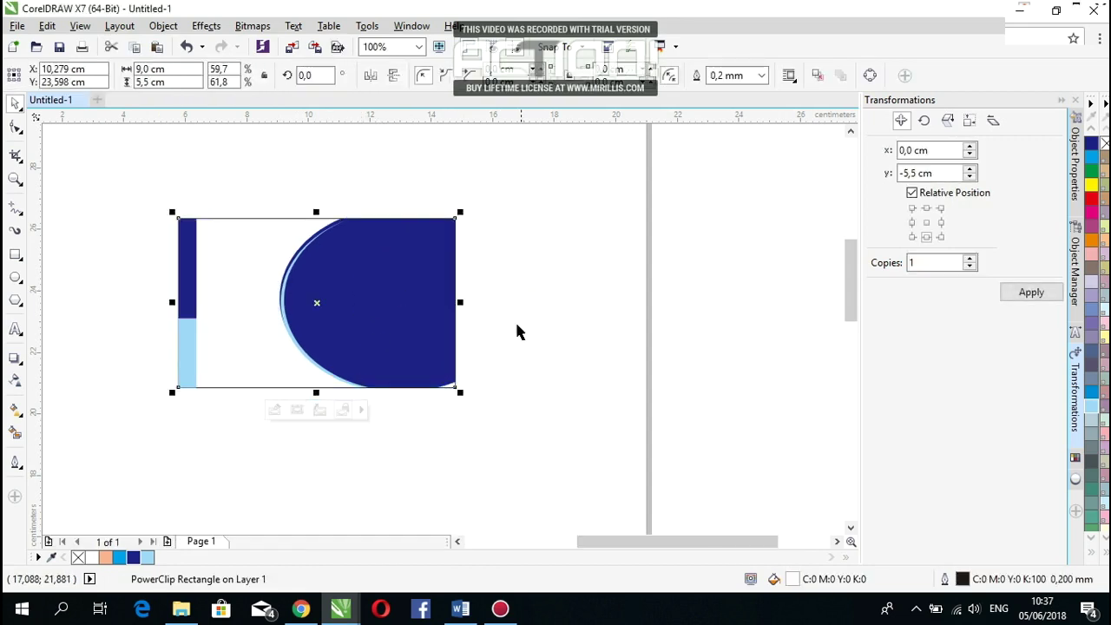
left_click(420, 349)
left_click(399, 367, "ctrl")
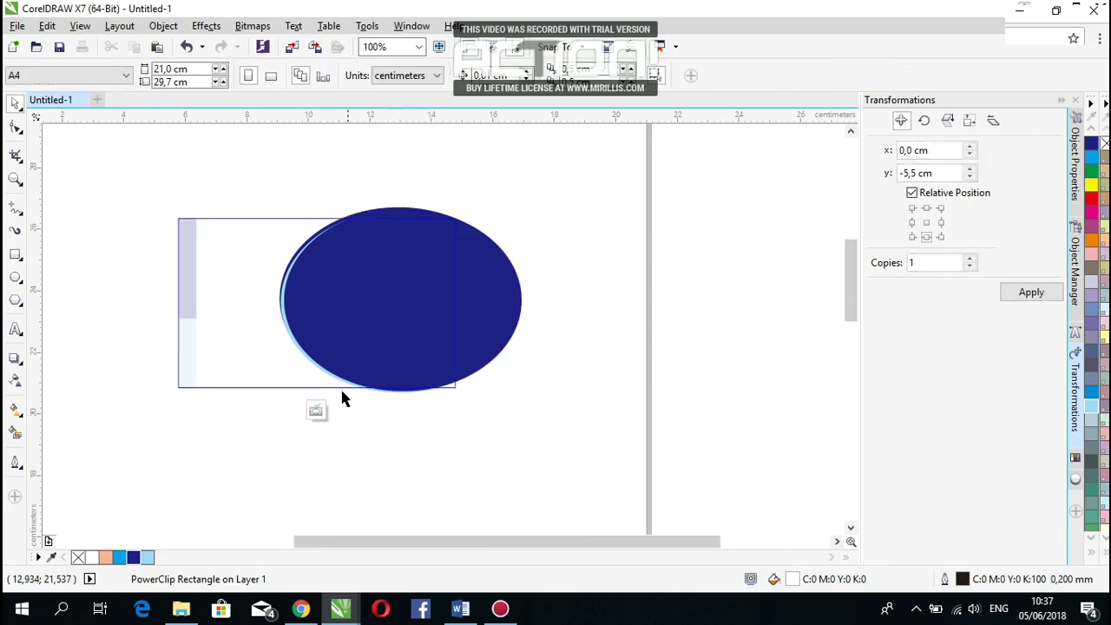
left_click(405, 329)
left_click_drag(409, 333, 410, 335)
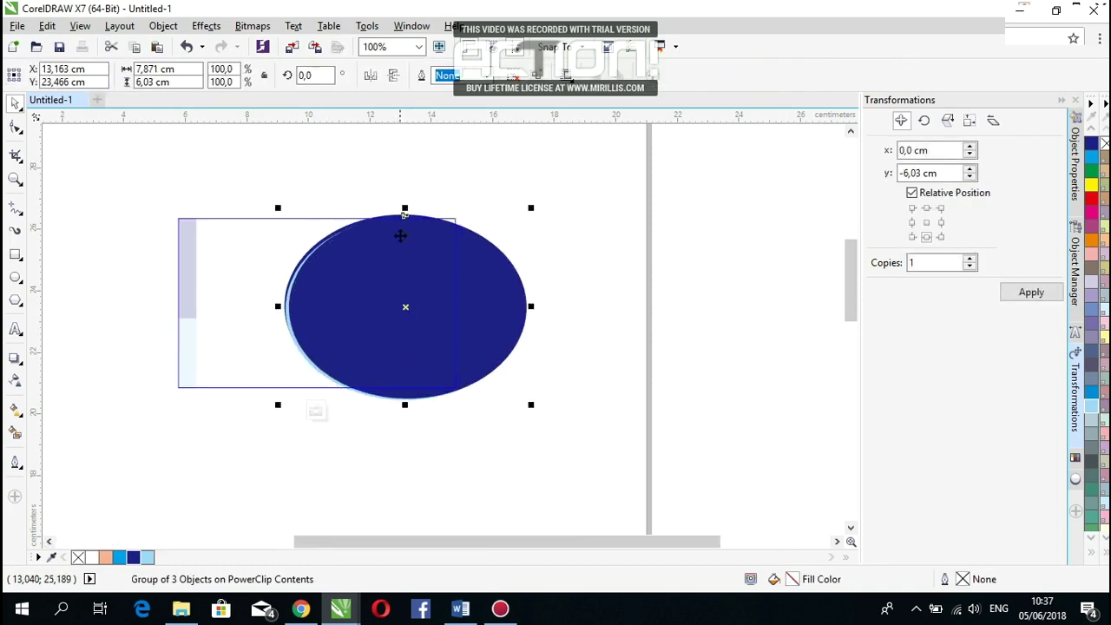
left_click_drag(404, 210, 405, 197)
left_click_drag(414, 255, 416, 259)
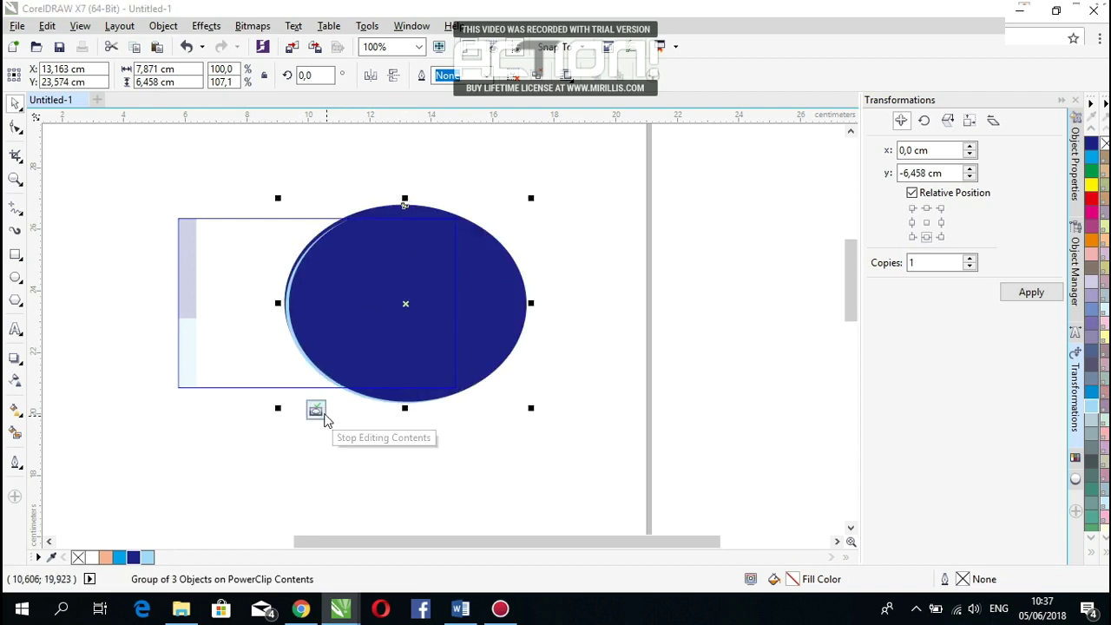
left_click(317, 413)
left_click(364, 411)
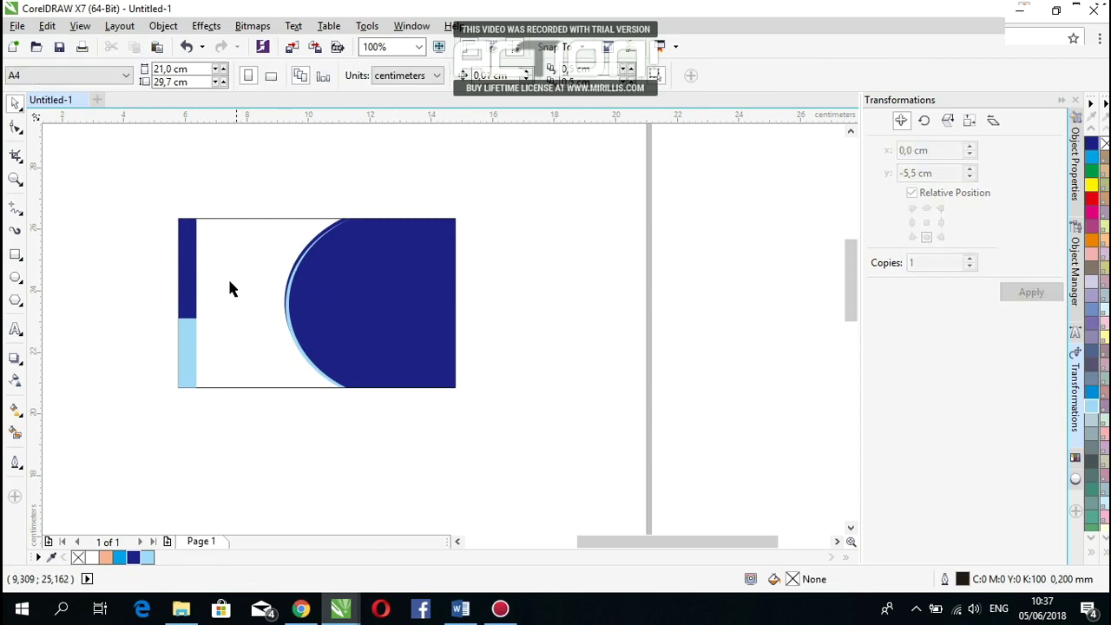
Step: PowerClip both left-edge strips inside the card frame
left_click_drag(161, 174, 214, 404)
left_click_drag(231, 445, 232, 445)
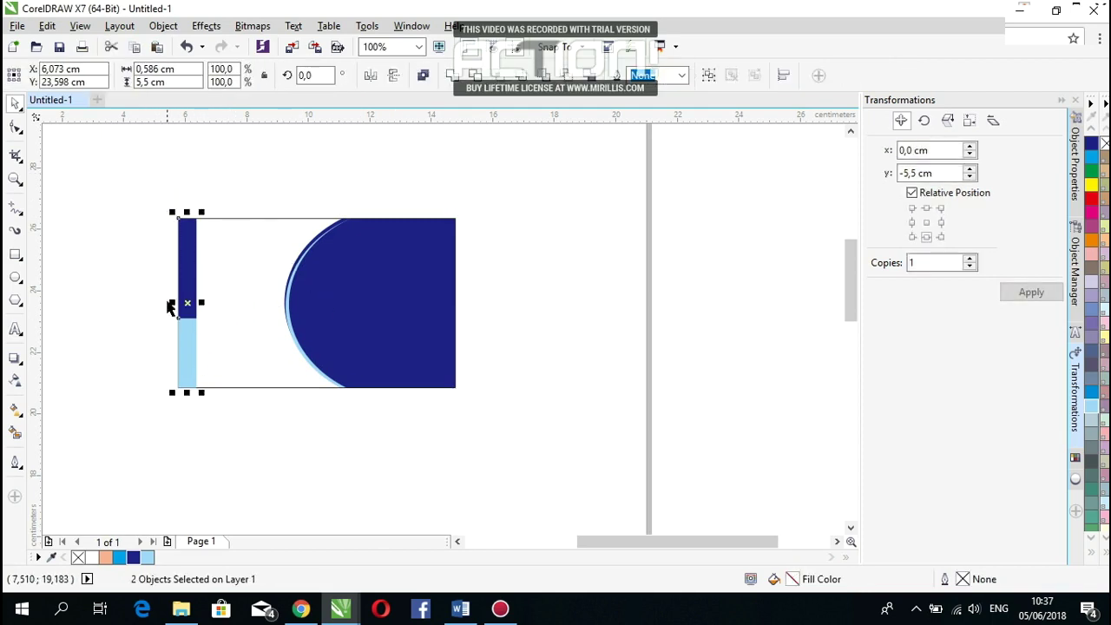
right_click(184, 254)
left_click(209, 237)
left_click(214, 265)
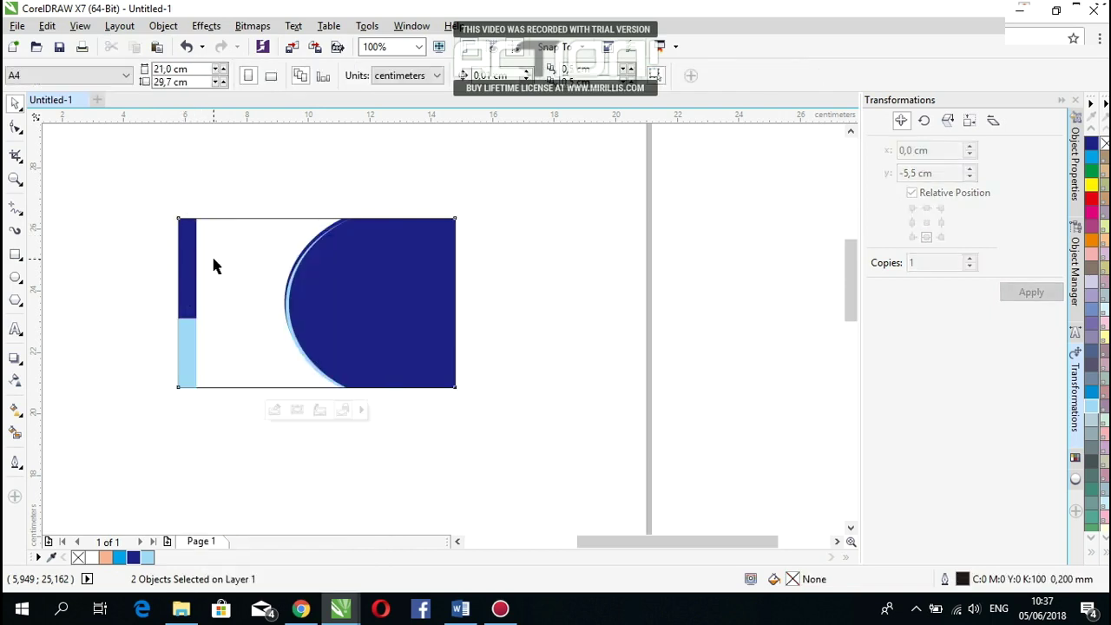
left_click(260, 353)
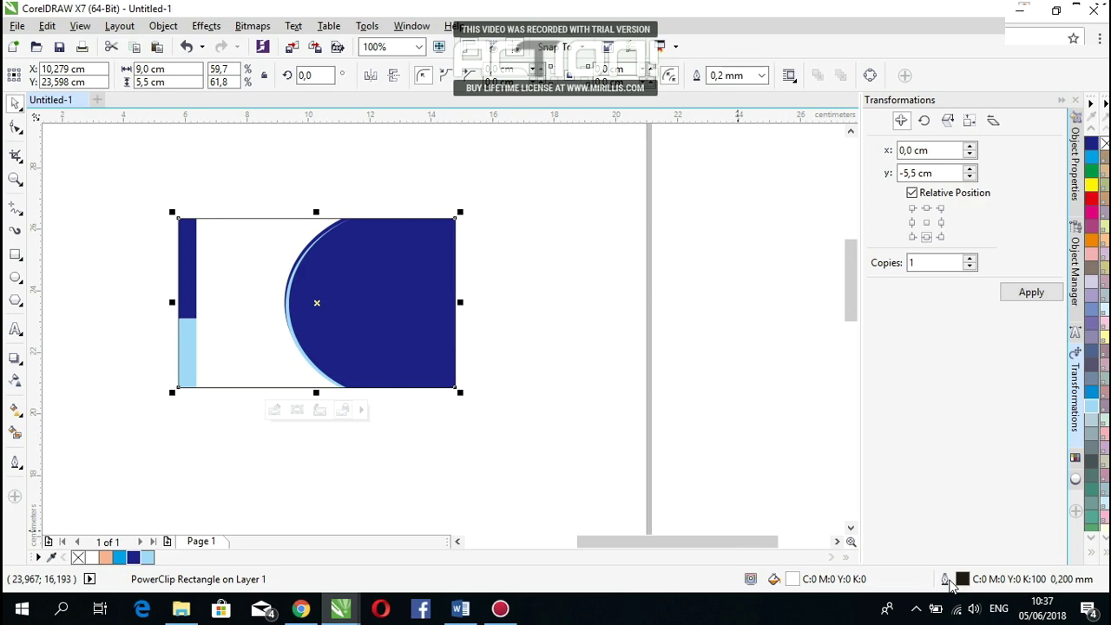
Step: Give the card a navy outline sampled from the left strip with the eyedropper
double_click(949, 583)
left_click(480, 158)
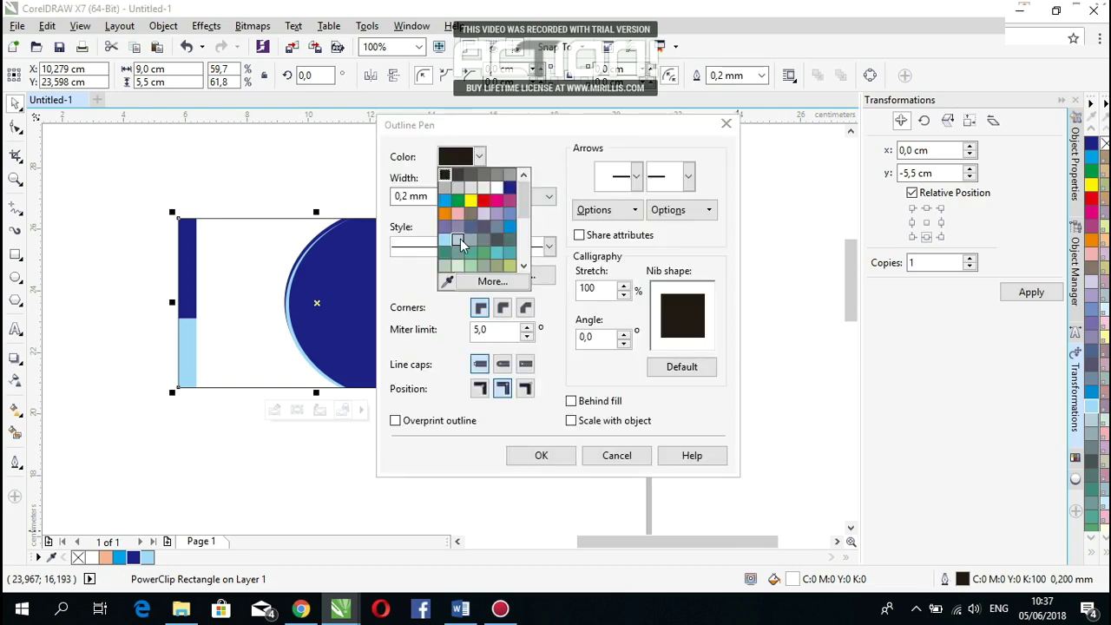
left_click(452, 279)
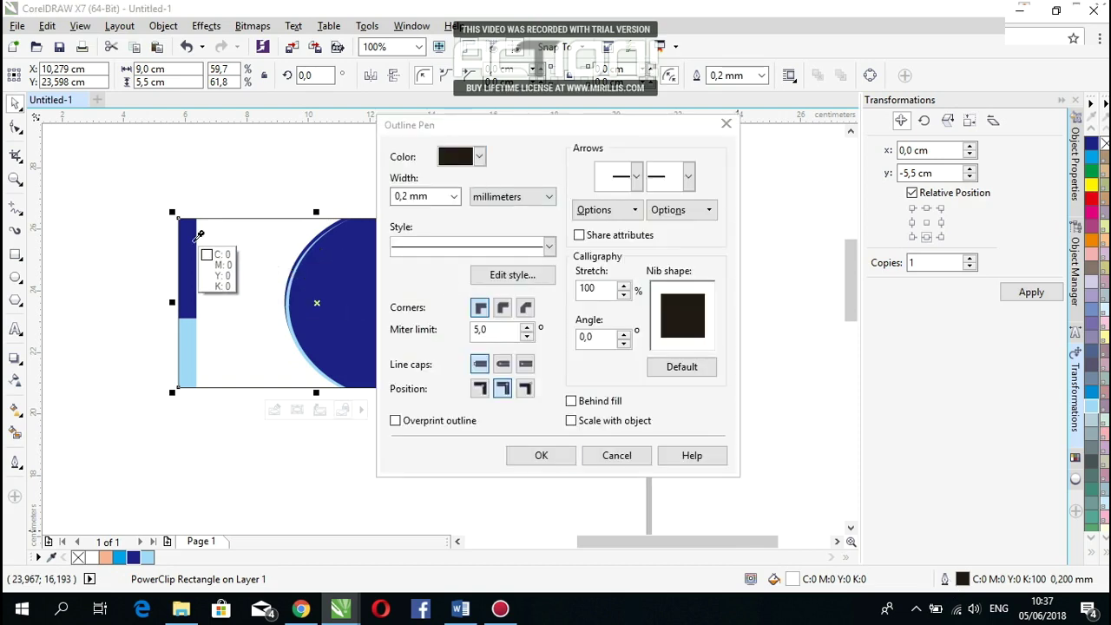
left_click(194, 276)
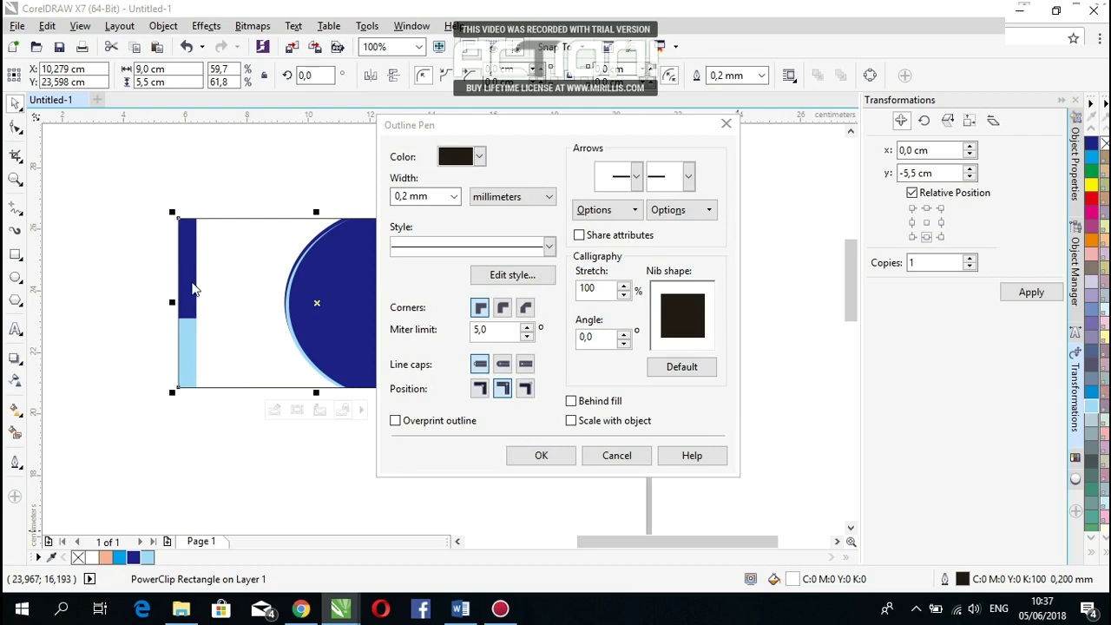
left_click(530, 454)
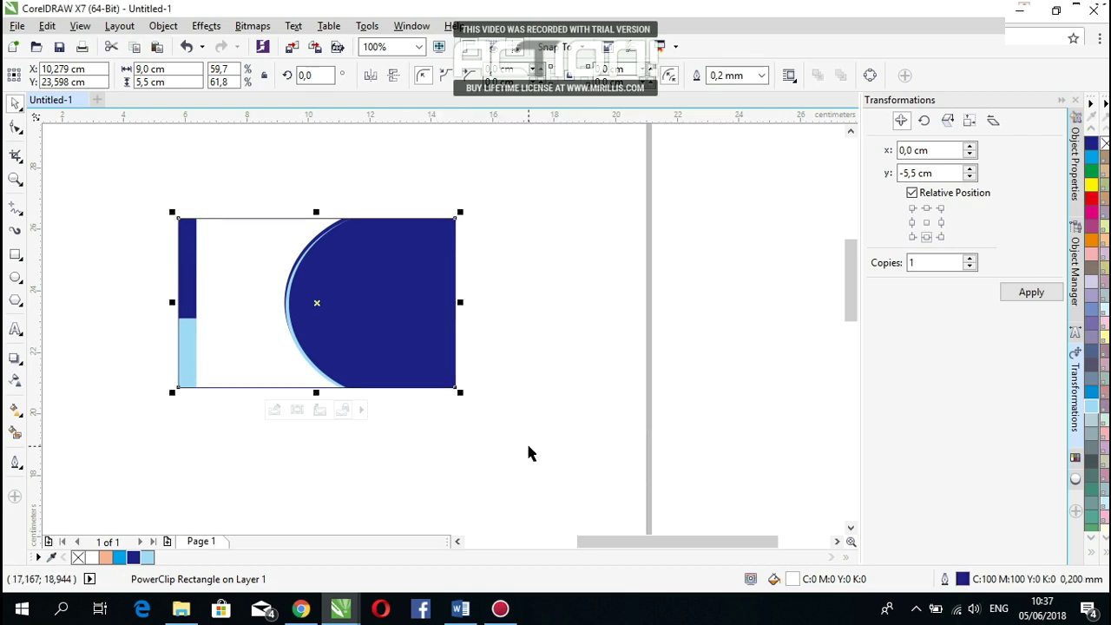
left_click(555, 383)
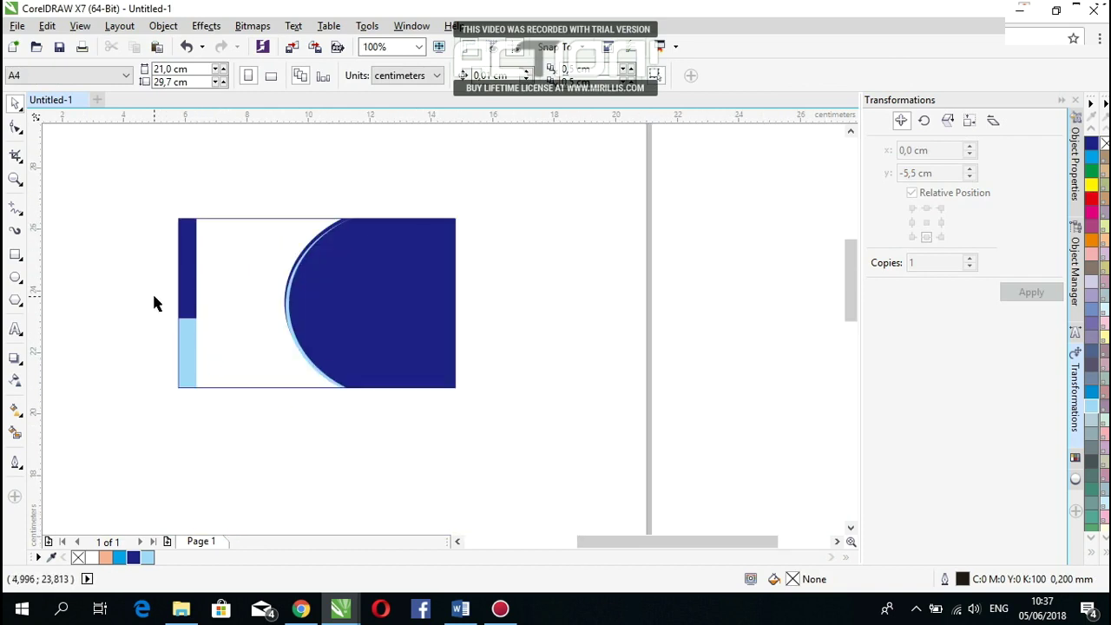
scroll(176, 315, "up", 2)
scroll(176, 315, "down", 2)
scroll(191, 256, "up", 2)
Step: Type the title 'LIFE OF ARTS' and scale it into place at the card's upper left
left_click_drag(623, 540, 630, 541)
left_click_drag(846, 275, 847, 278)
left_click(16, 329)
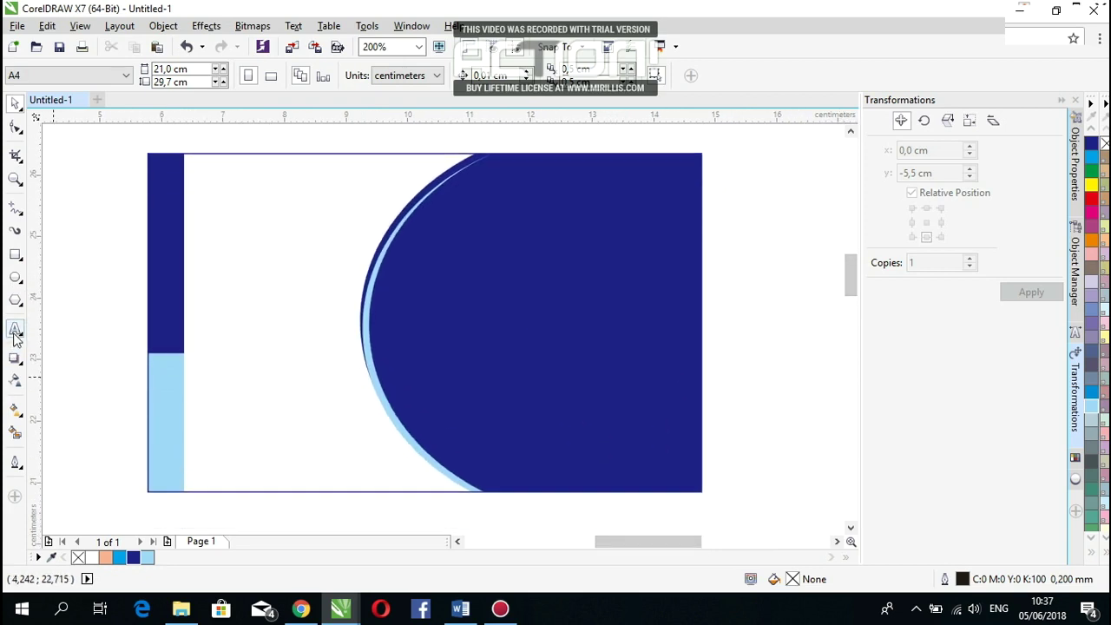
left_click(224, 331)
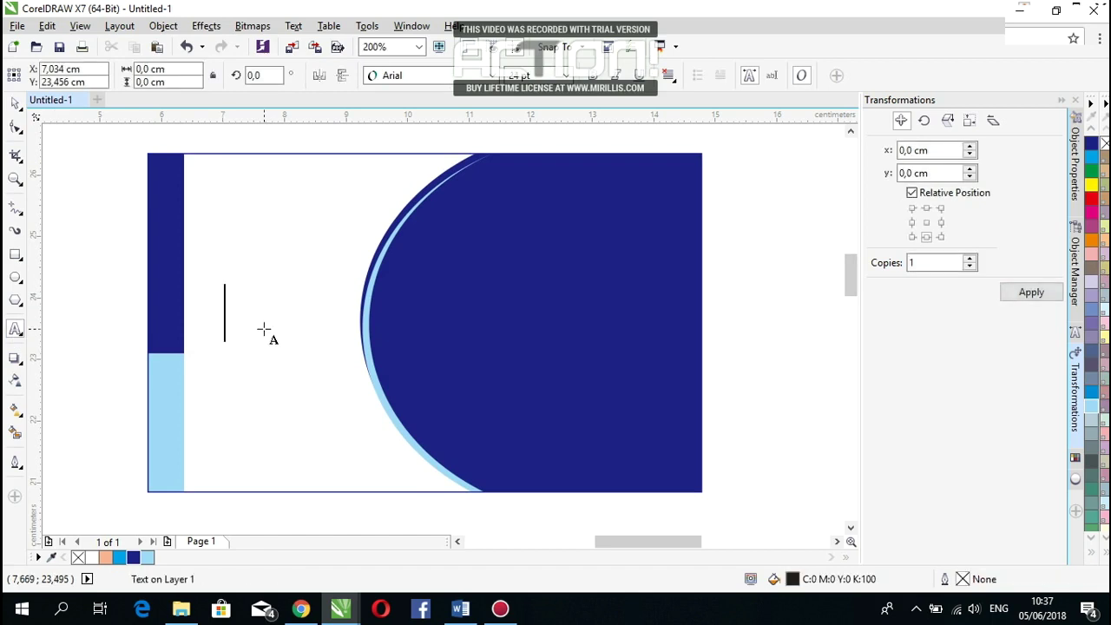
type("LIFE")
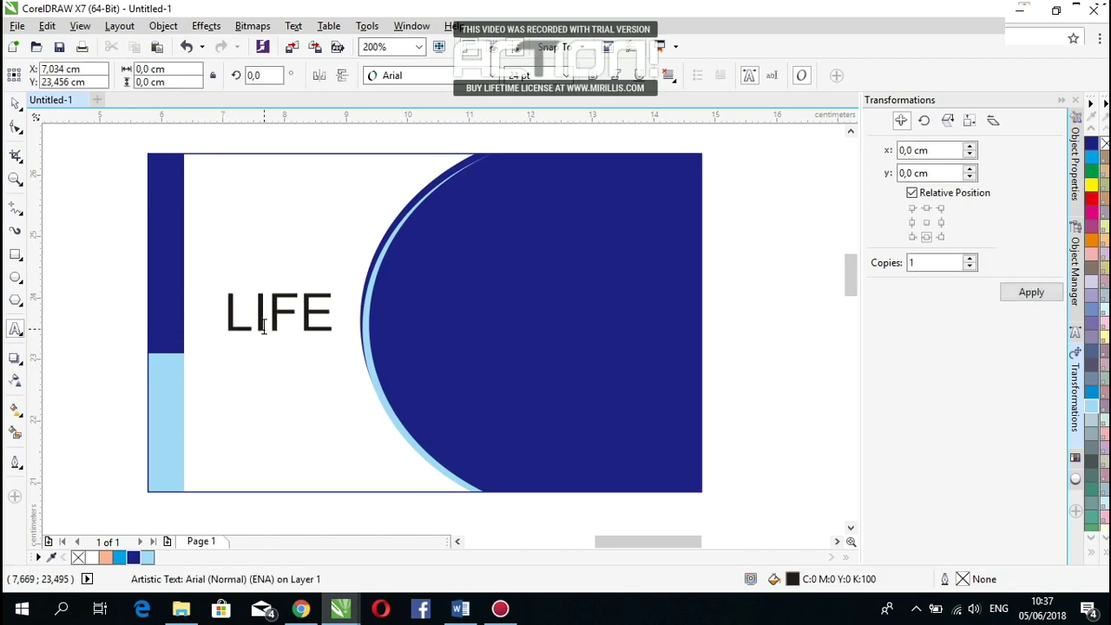
type(" OF ARTS")
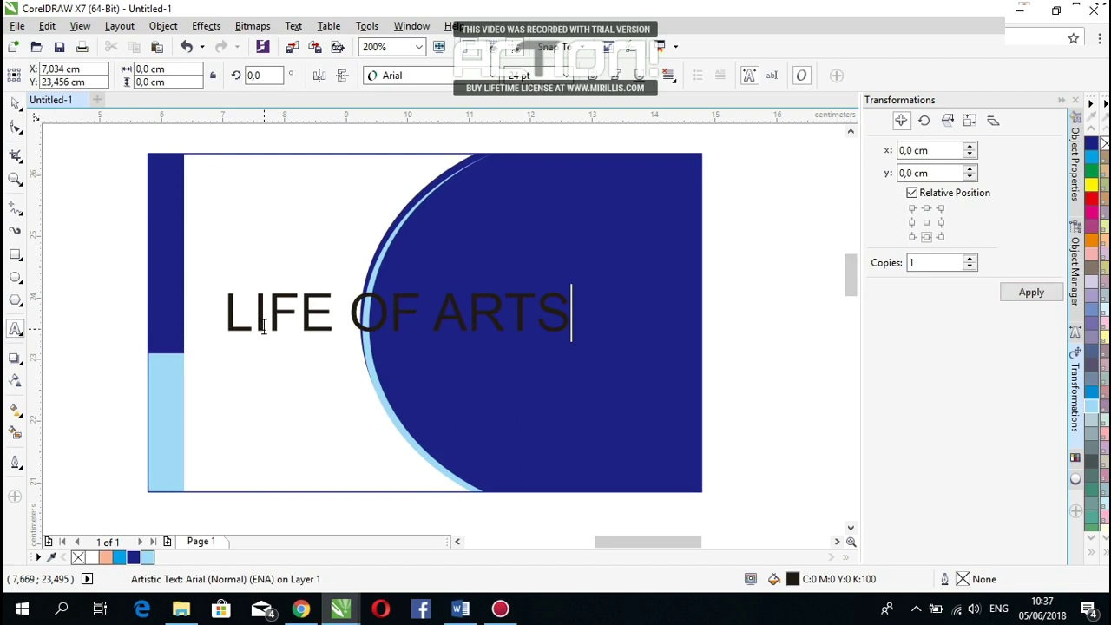
left_click_drag(572, 337, 401, 318)
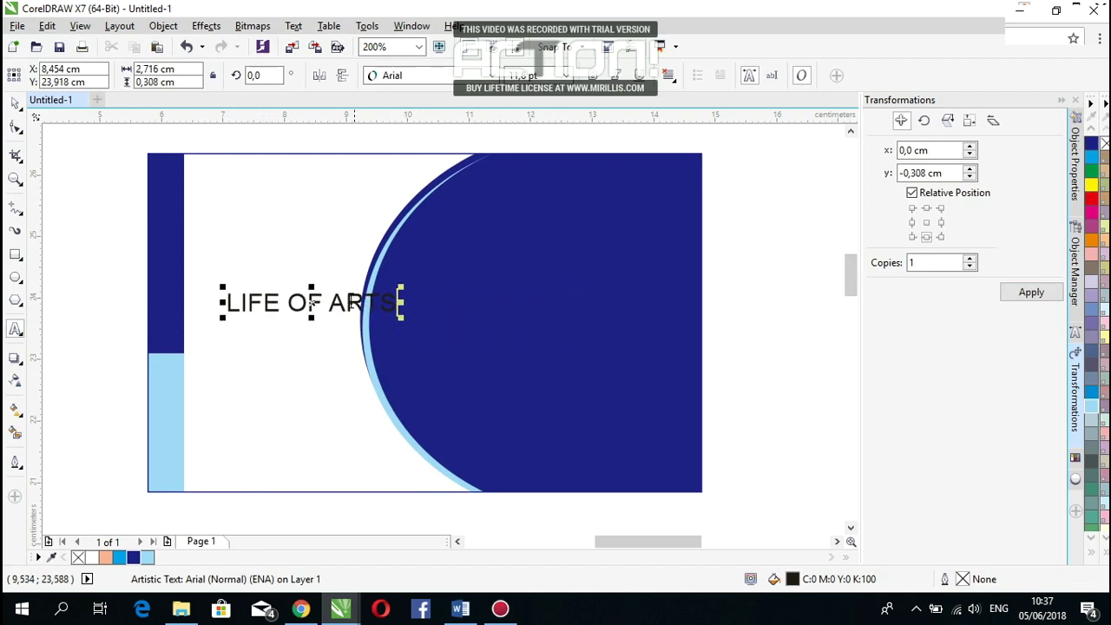
left_click_drag(317, 295, 295, 199)
left_click_drag(382, 212, 403, 219)
mouse_move(306, 198)
left_mouse_down()
mouse_move(293, 183)
mouse_move(302, 187)
left_mouse_up()
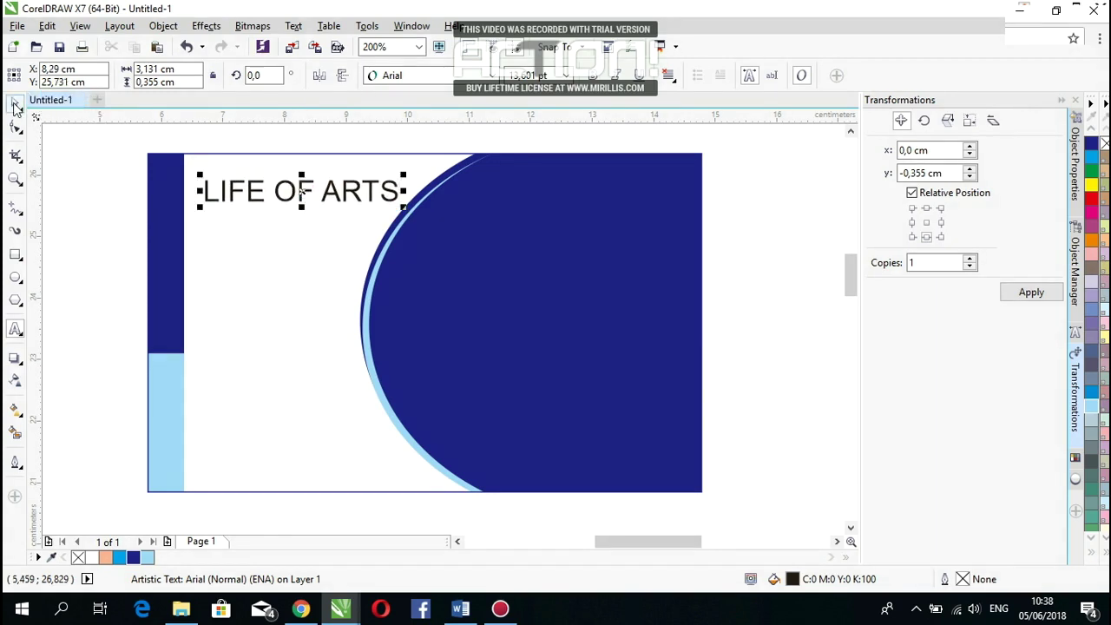
Step: Make the word ARTS in the title bold
left_click(80, 189)
scroll(156, 269, "down", 1)
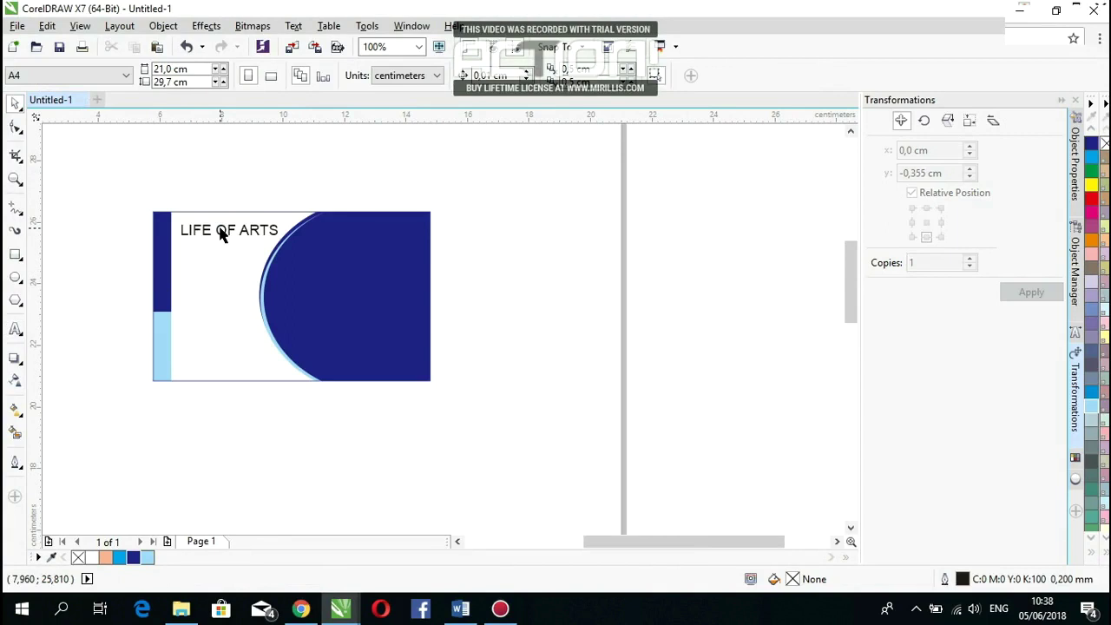
scroll(222, 235, "up", 1)
scroll(222, 235, "down", 1)
double_click(275, 228)
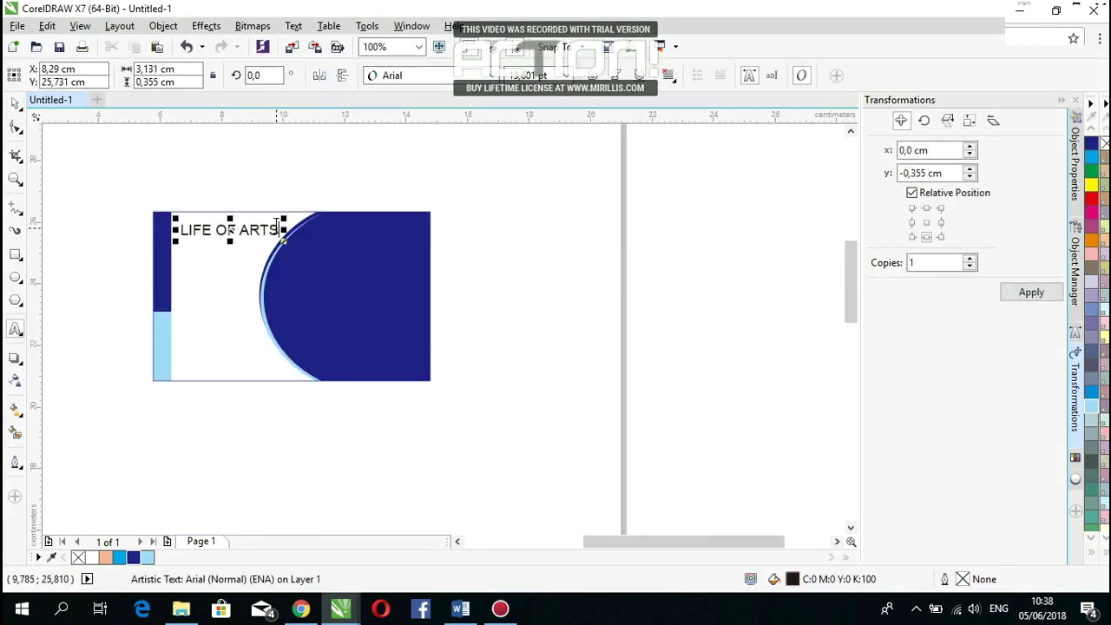
scroll(277, 229, "up", 1)
left_click_drag(279, 228, 208, 230)
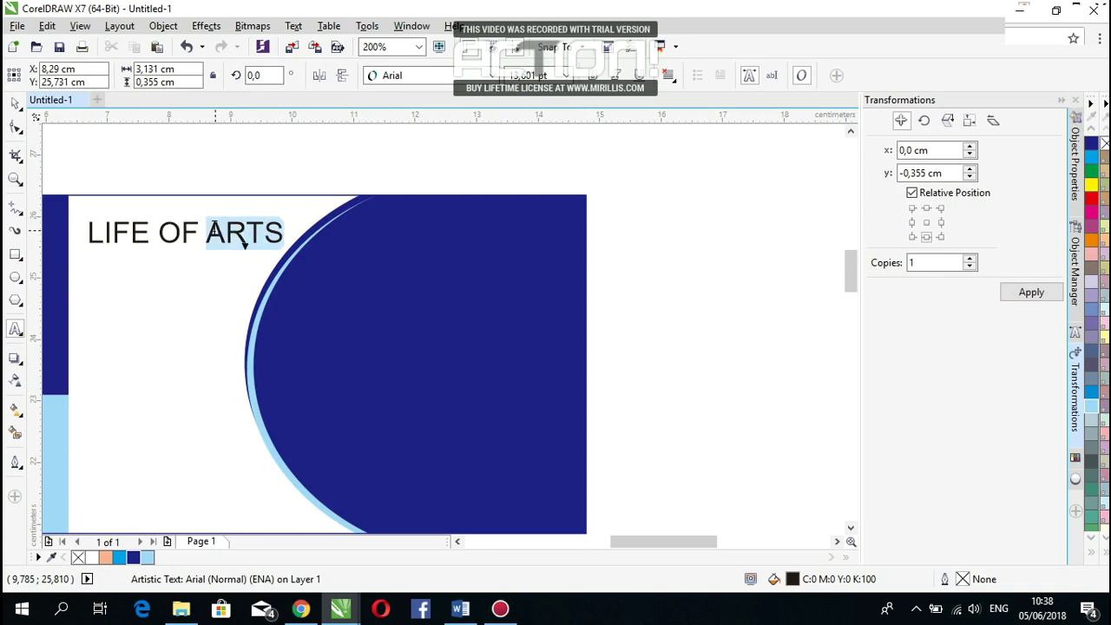
left_click(599, 75)
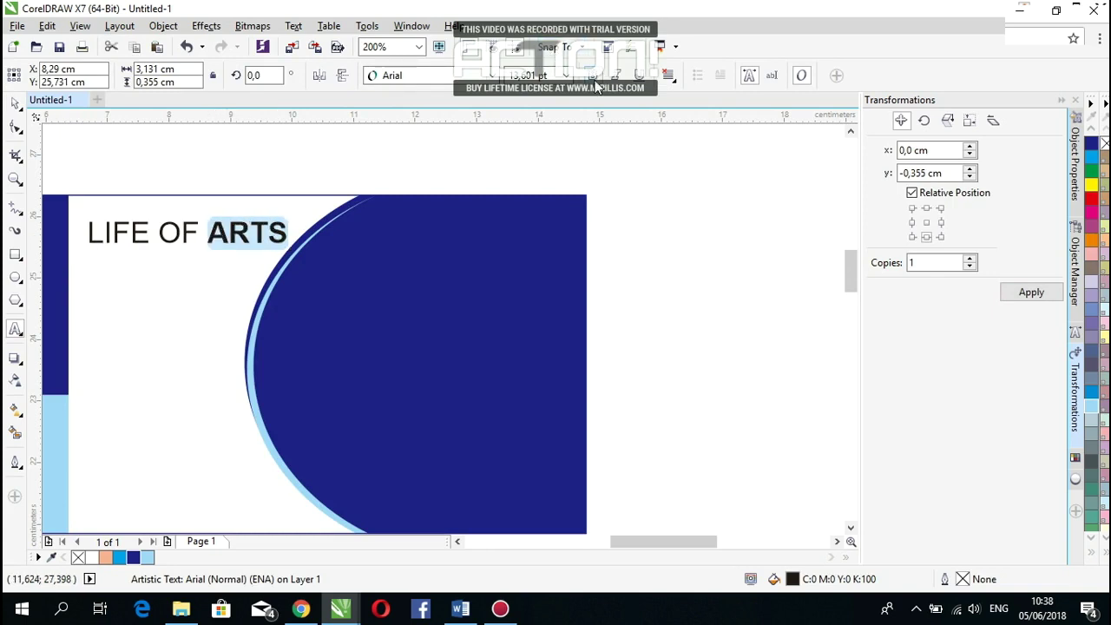
left_click(209, 230)
left_click(18, 106)
Step: Stretch the LIFE OF ARTS title slightly taller and shift it a little left
left_click_drag(185, 251, 202, 239)
left_click(205, 164)
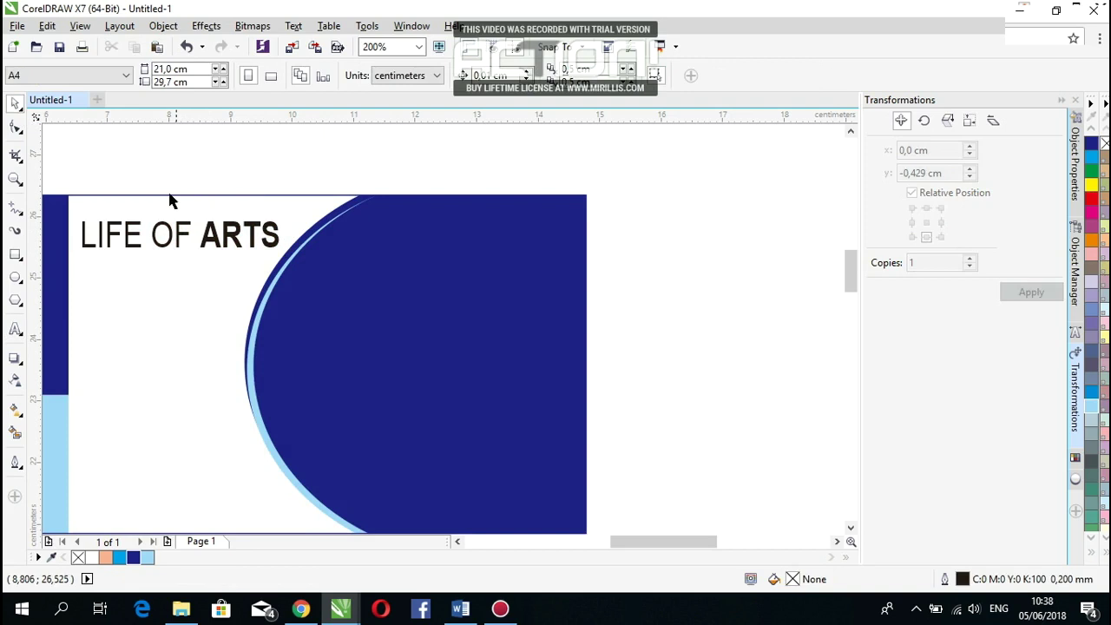
scroll(280, 251, "down", 1)
scroll(182, 243, "up", 1)
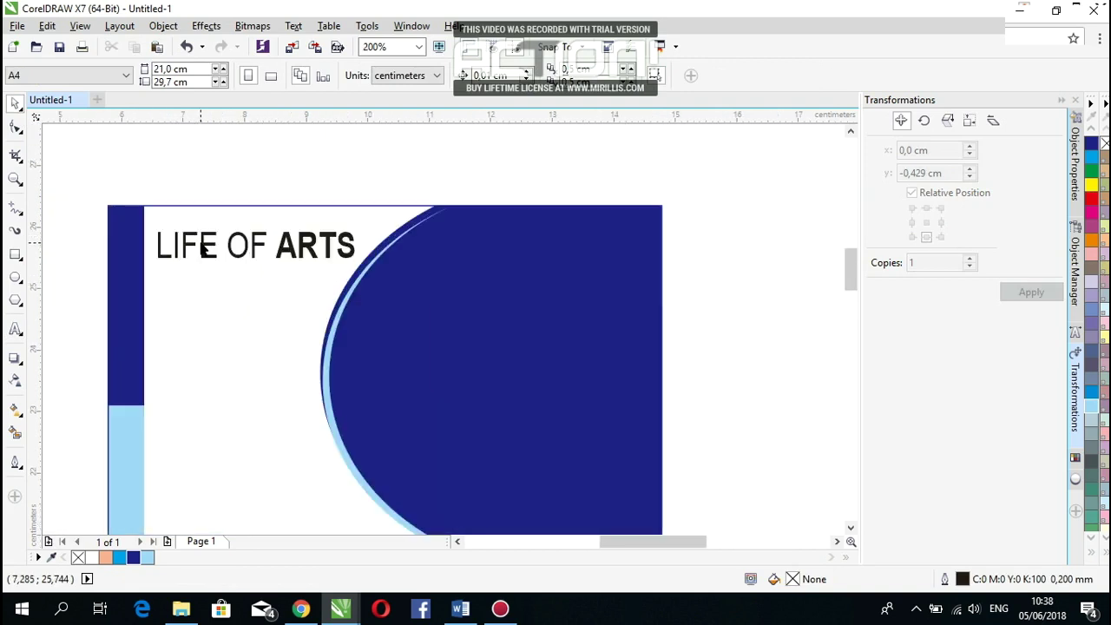
left_click(16, 329)
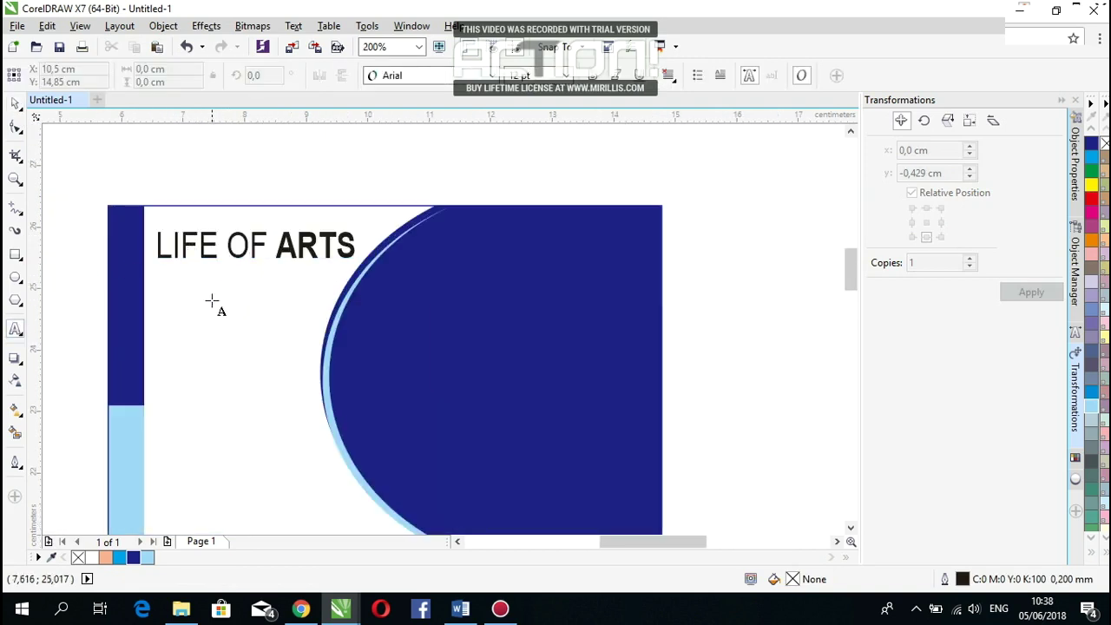
Step: Type 'DESIGN AND PRINTING', shrink it, and size it to span beneath LIFE OF ARTS
left_click(209, 299)
type("DE")
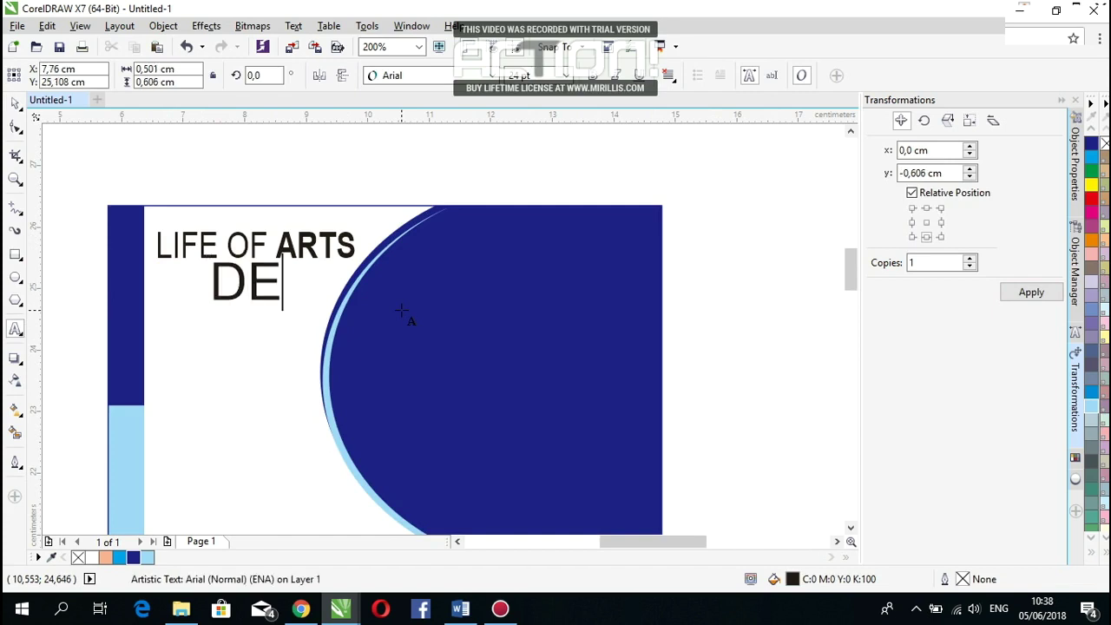
type("SIGN AND PRI")
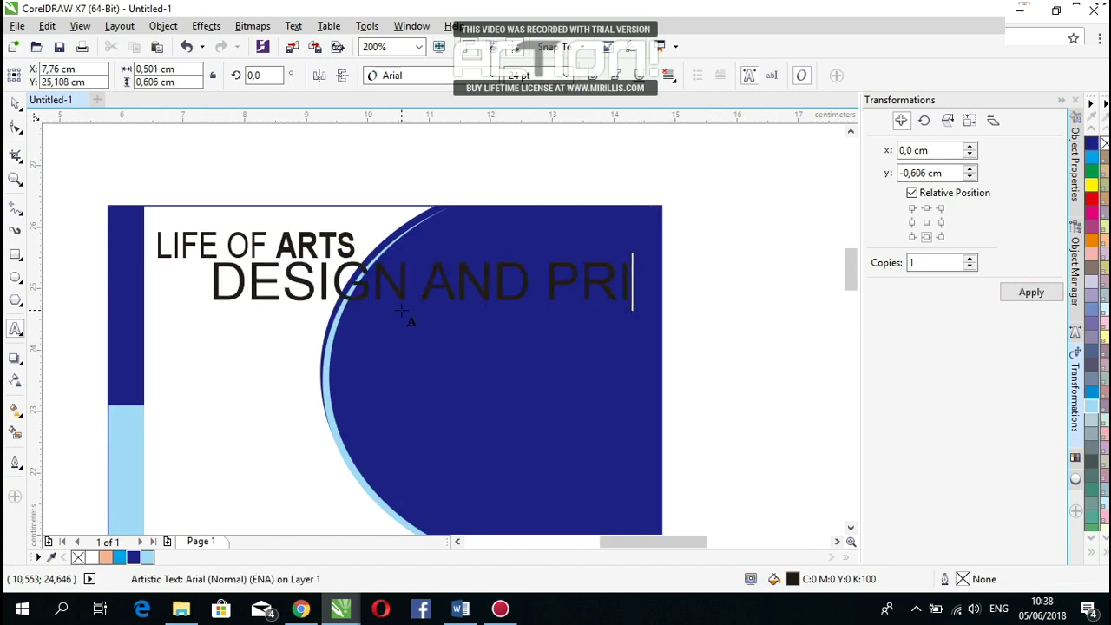
type("NTING")
key("ctrl+a")
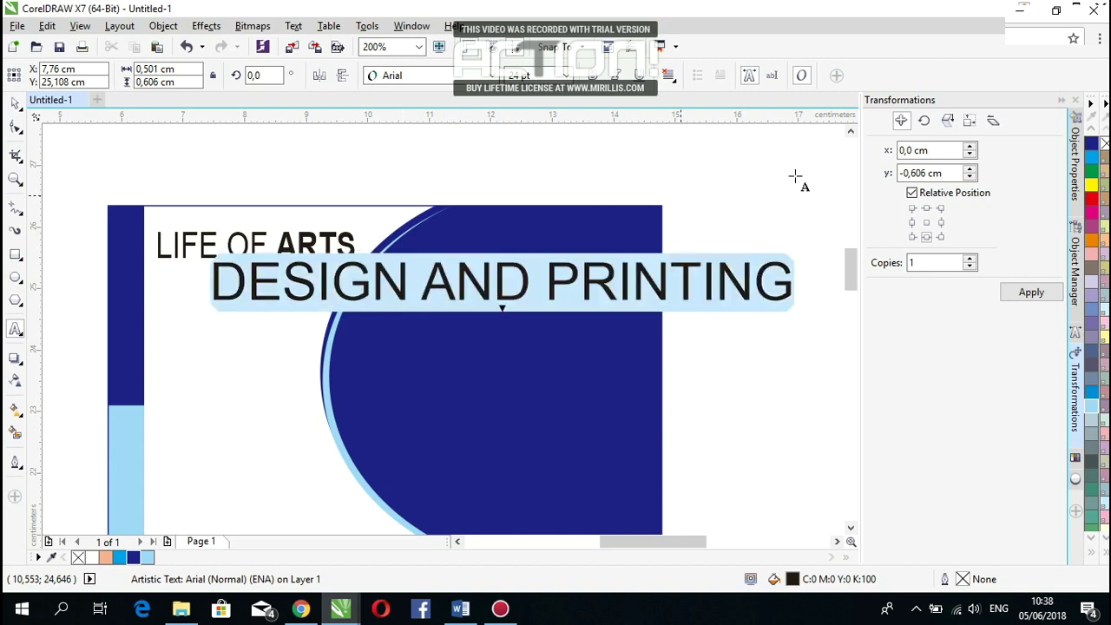
left_click_drag(797, 306, 357, 294)
key("ctrl+a")
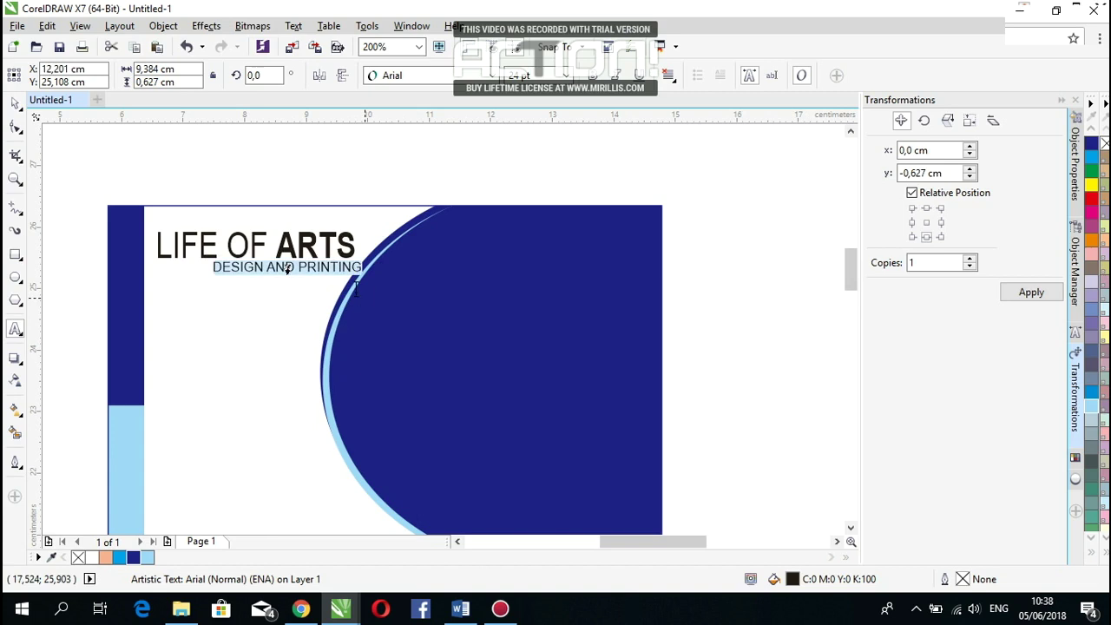
left_click_drag(287, 267, 236, 267)
key("ctrl+a")
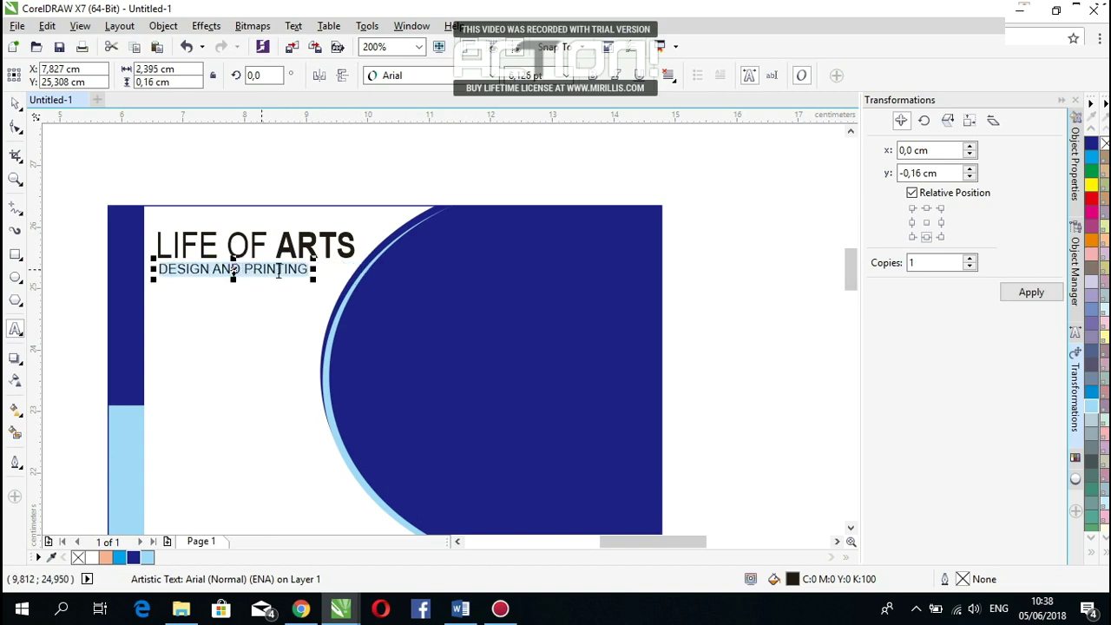
left_click_drag(314, 278, 354, 285)
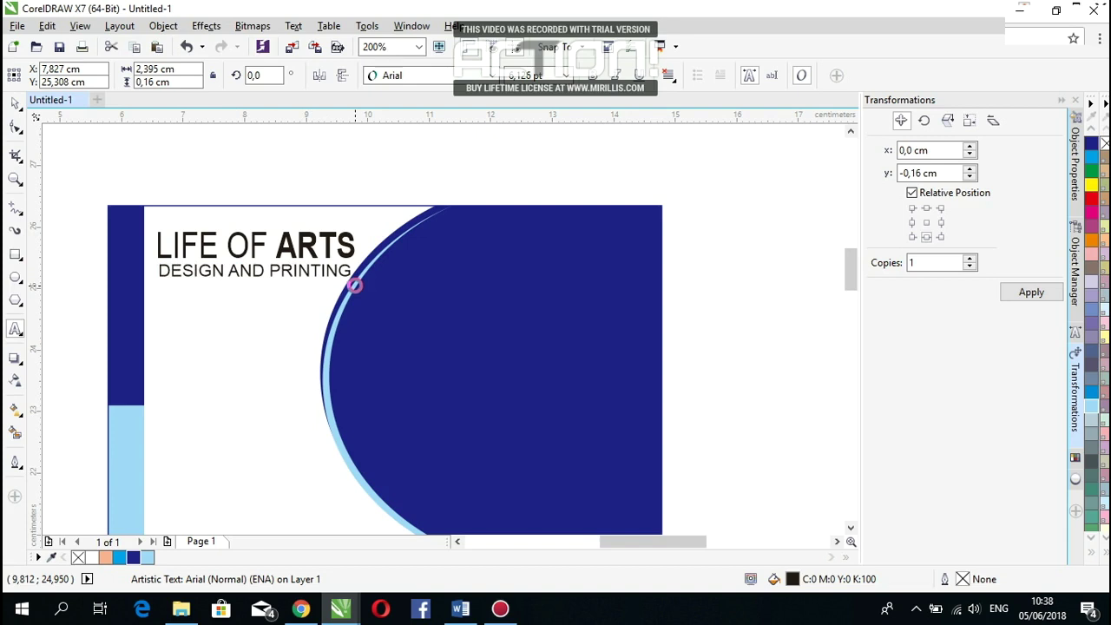
Step: Nudge the tagline slightly left, then open the card's PowerClip contents for editing
left_click(15, 104)
left_click(144, 154)
scroll(302, 270, "down", 2)
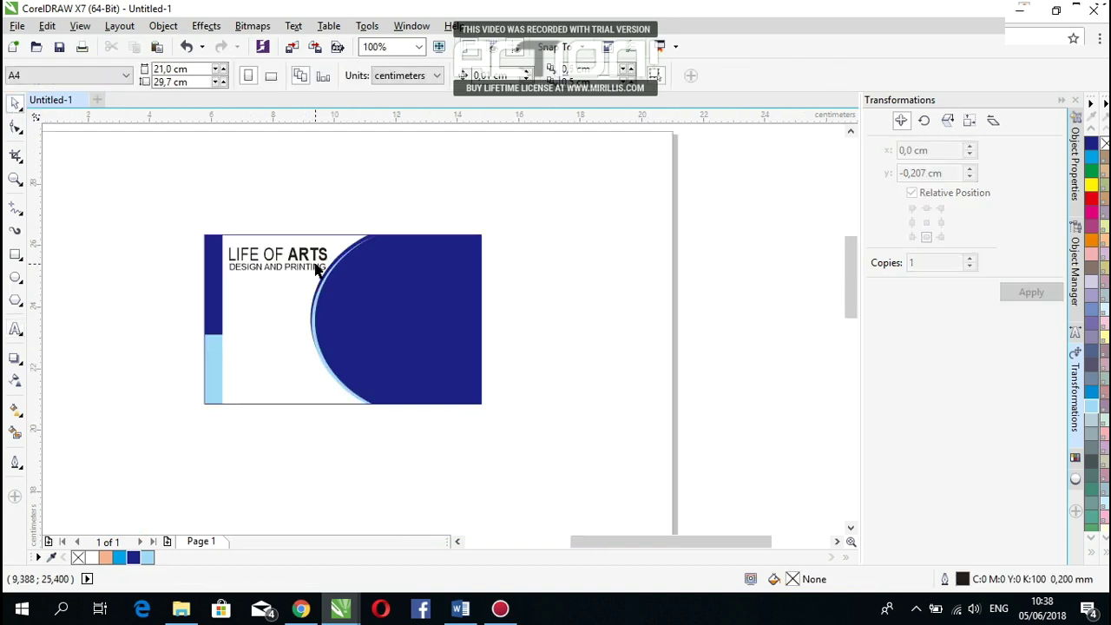
scroll(317, 270, "up", 2)
scroll(161, 270, "up", 1)
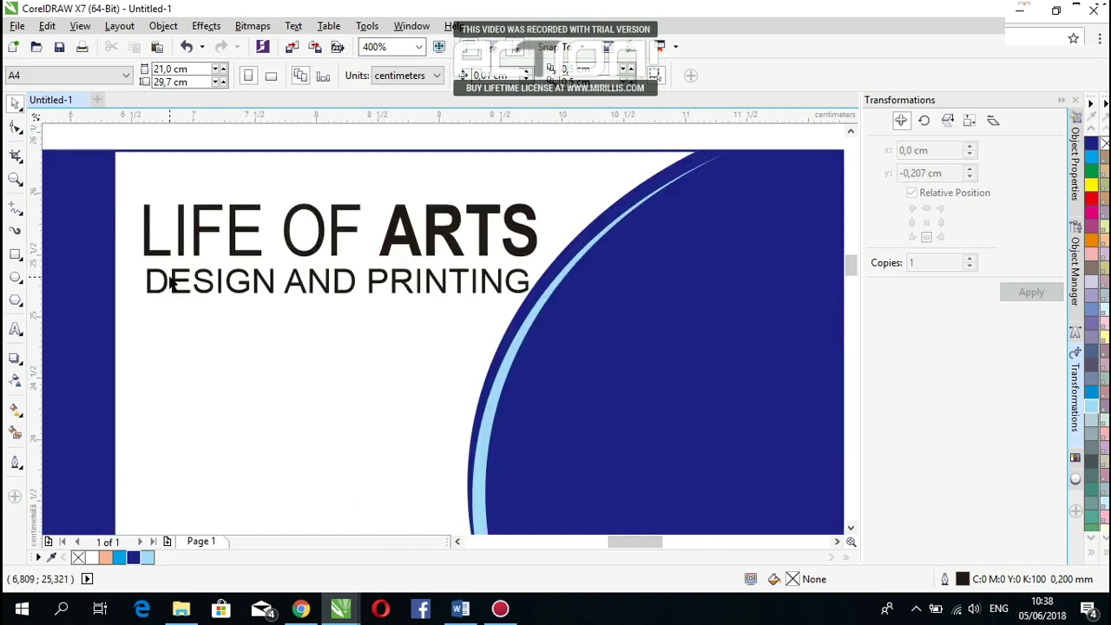
mouse_move(171, 291)
left_mouse_down()
mouse_move(154, 280)
mouse_move(162, 291)
left_mouse_up()
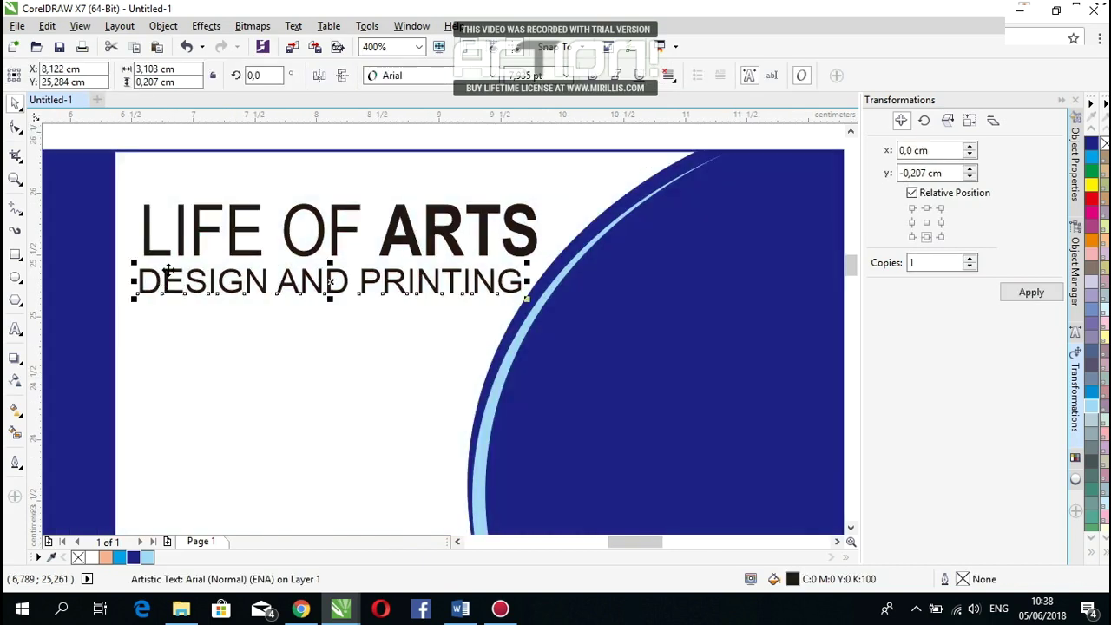
scroll(541, 356, "down", 1)
left_click(540, 356, "ctrl")
scroll(359, 315, "down", 1)
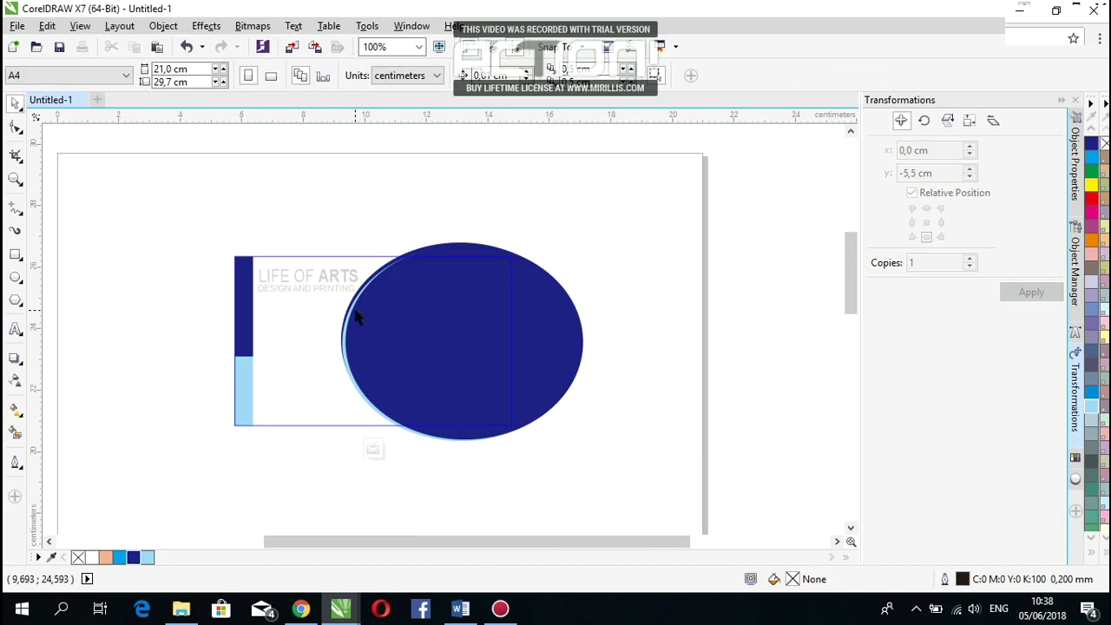
Step: Move the ellipse group slightly right inside the PowerClip and finish editing
left_click_drag(725, 205, 315, 479)
left_click_drag(396, 377, 429, 376)
left_click(373, 448)
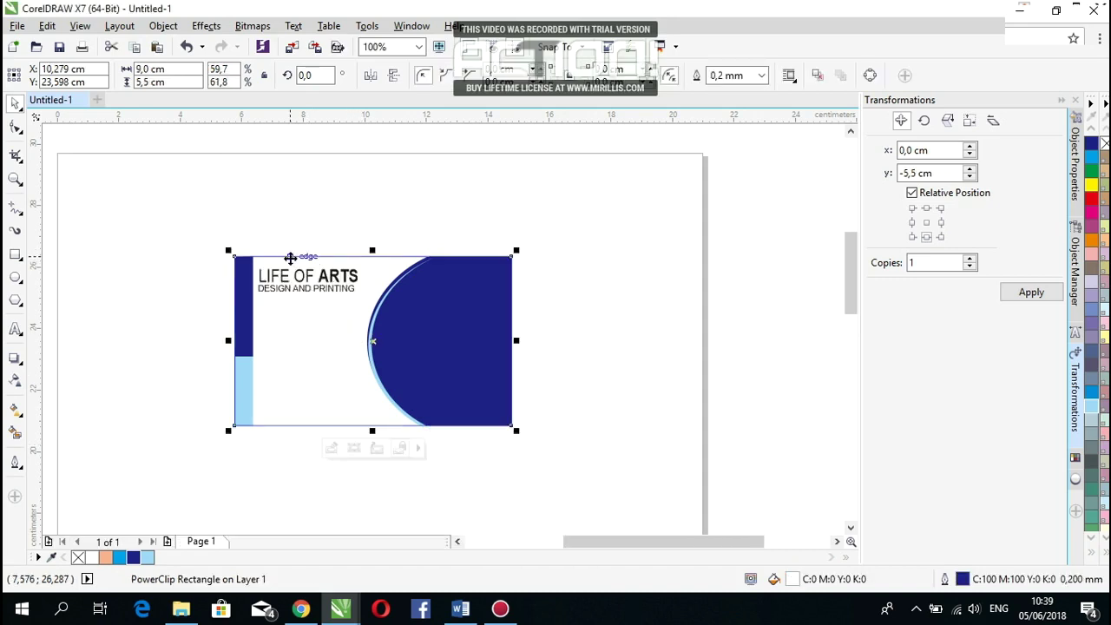
Step: Place both logo text lines inside the card and adjust the tagline's size
scroll(291, 258, "up", 1)
left_click_drag(141, 250, 417, 447)
left_click(116, 362)
scroll(222, 315, "down", 1)
scroll(260, 392, "up", 1)
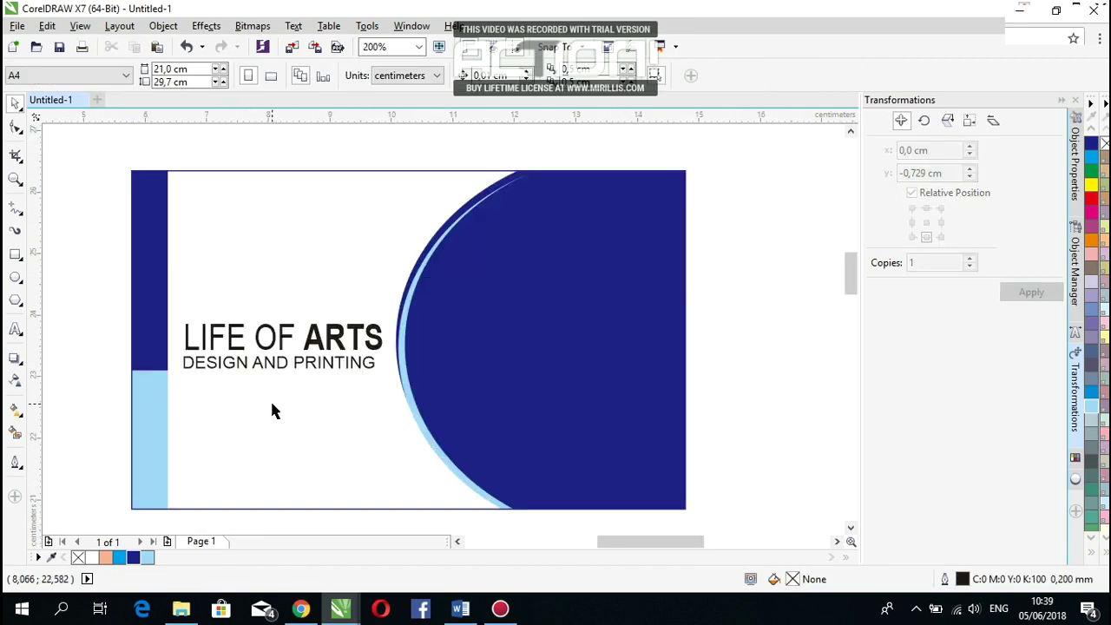
left_click(366, 364)
left_click(370, 365, "ctrl")
scroll(371, 365, "up", 1)
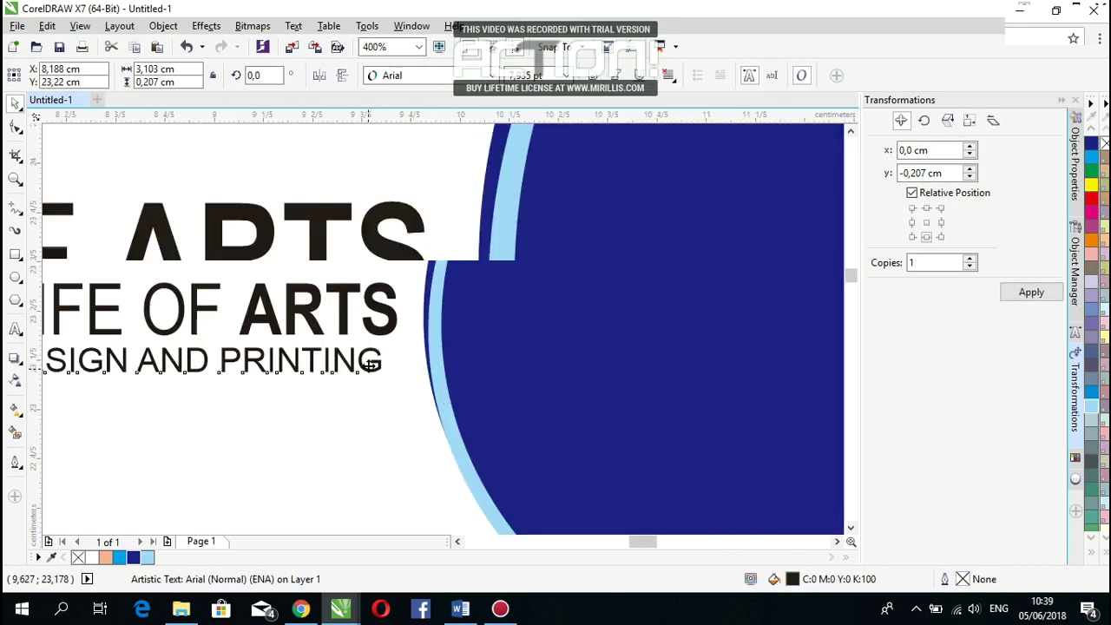
left_click_drag(405, 367, 419, 398)
Step: Colour the word ARTS dark blue, leaving LIFE OF black
left_click(418, 297)
double_click(419, 297)
left_click_drag(428, 286, 136, 288)
scroll(232, 289, "down", 1)
scroll(233, 289, "down", 2)
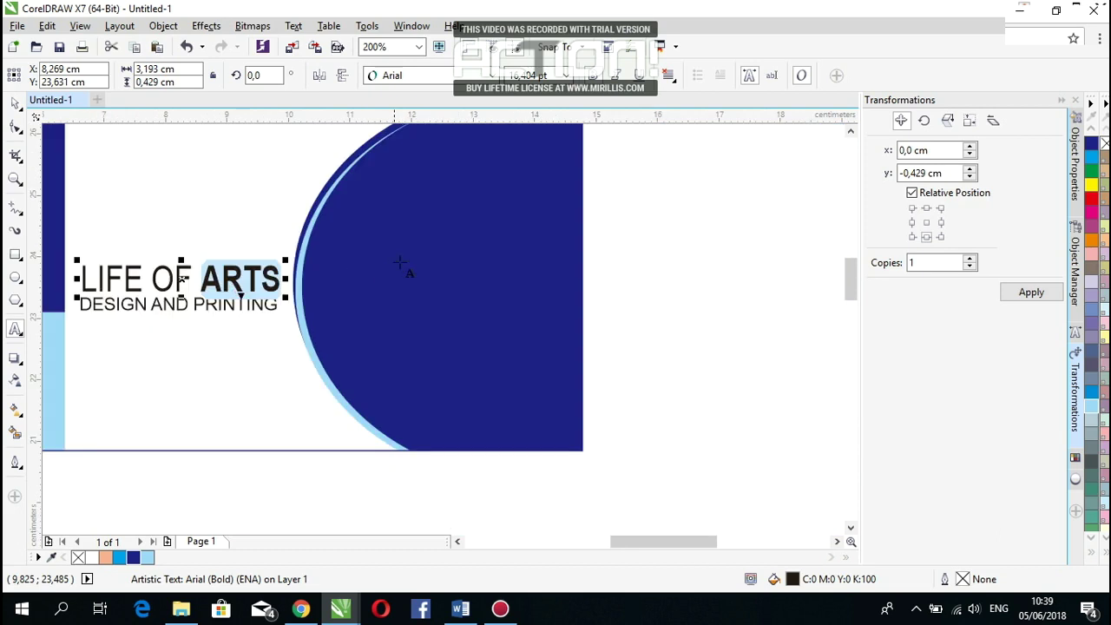
left_click(133, 558)
left_click(17, 104)
left_click(752, 338)
scroll(563, 338, "down", 1)
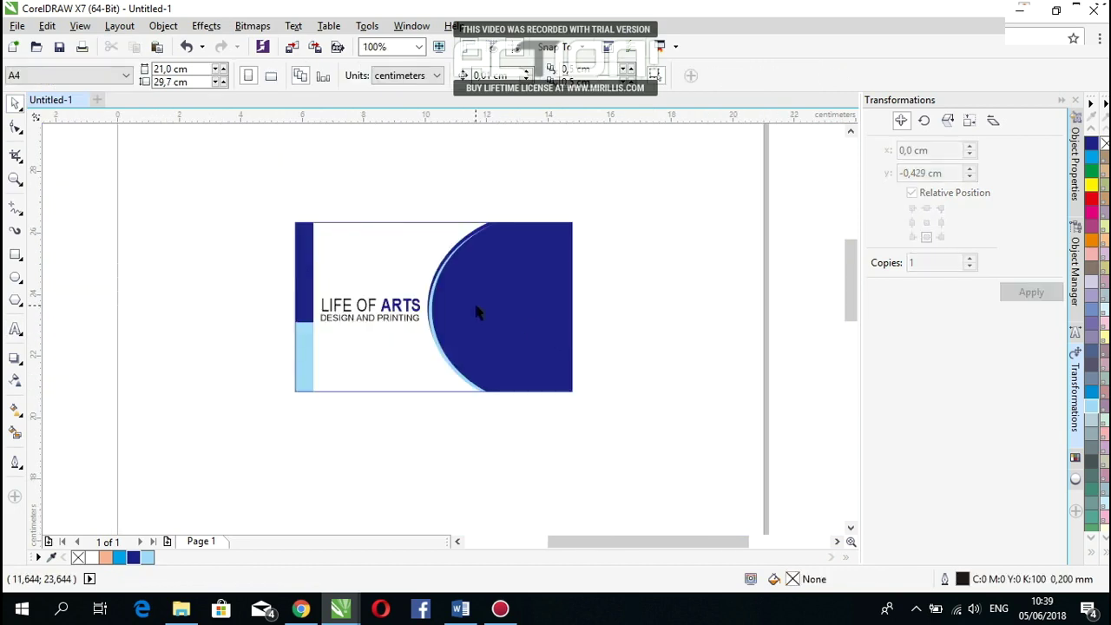
scroll(476, 312, "up", 1)
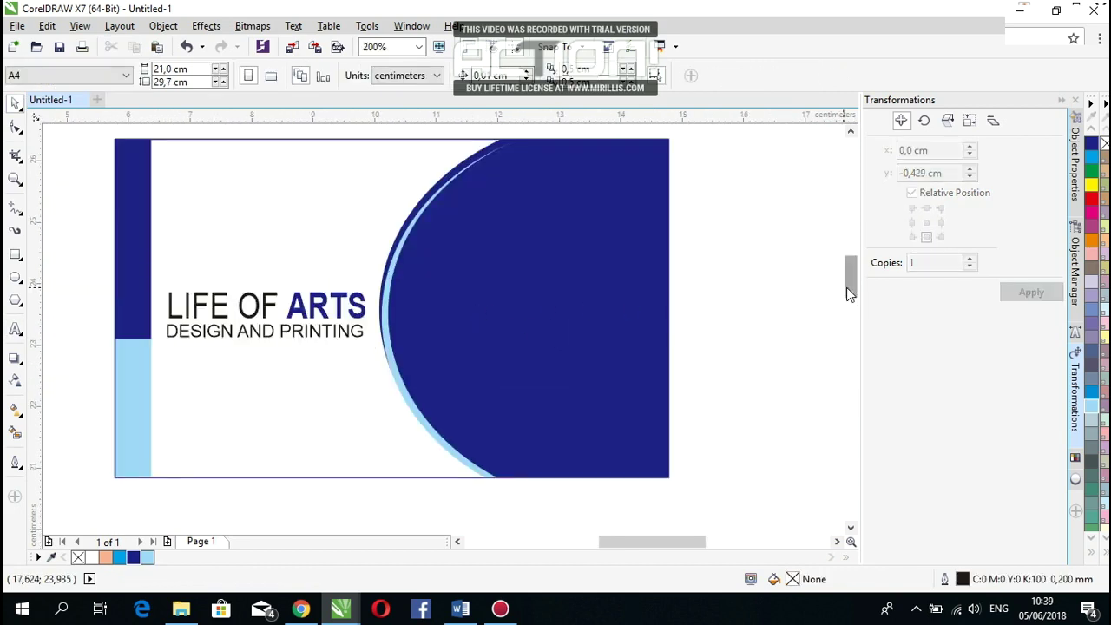
left_click_drag(850, 294, 850, 292)
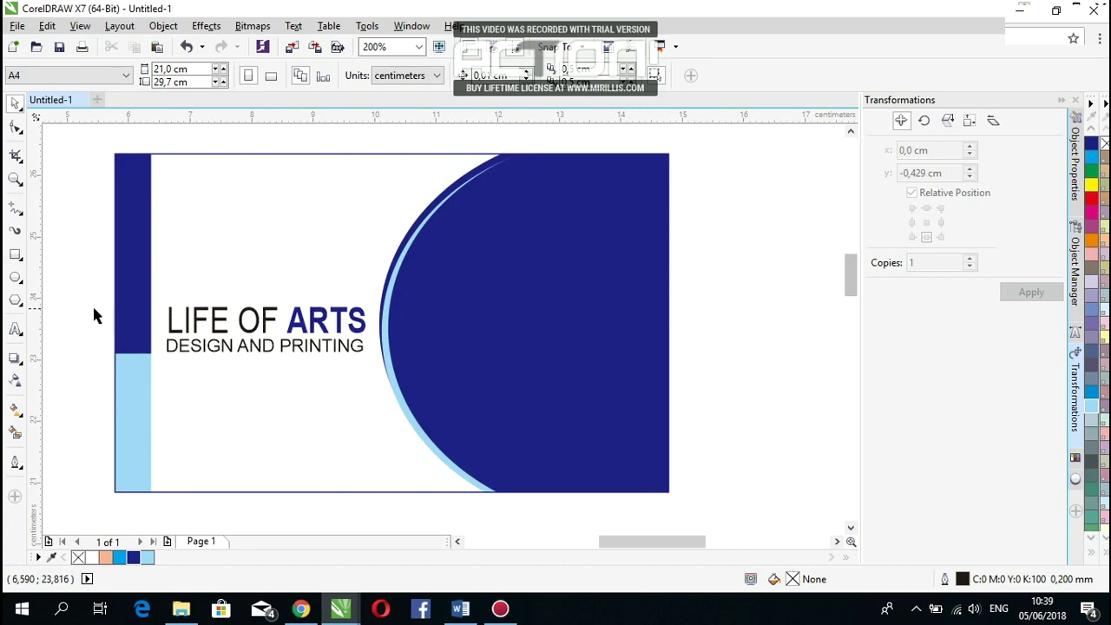
left_click(16, 329)
Step: Type 'Network And Solution', shrink it, move it to the blue shape's top and make it white
left_click(470, 320)
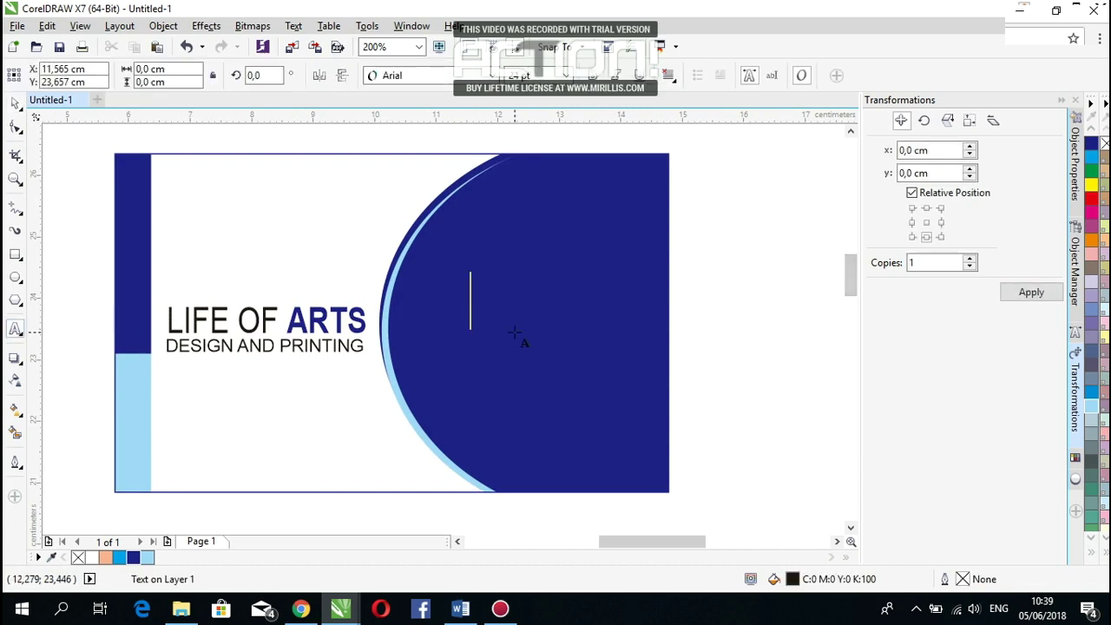
type("N")
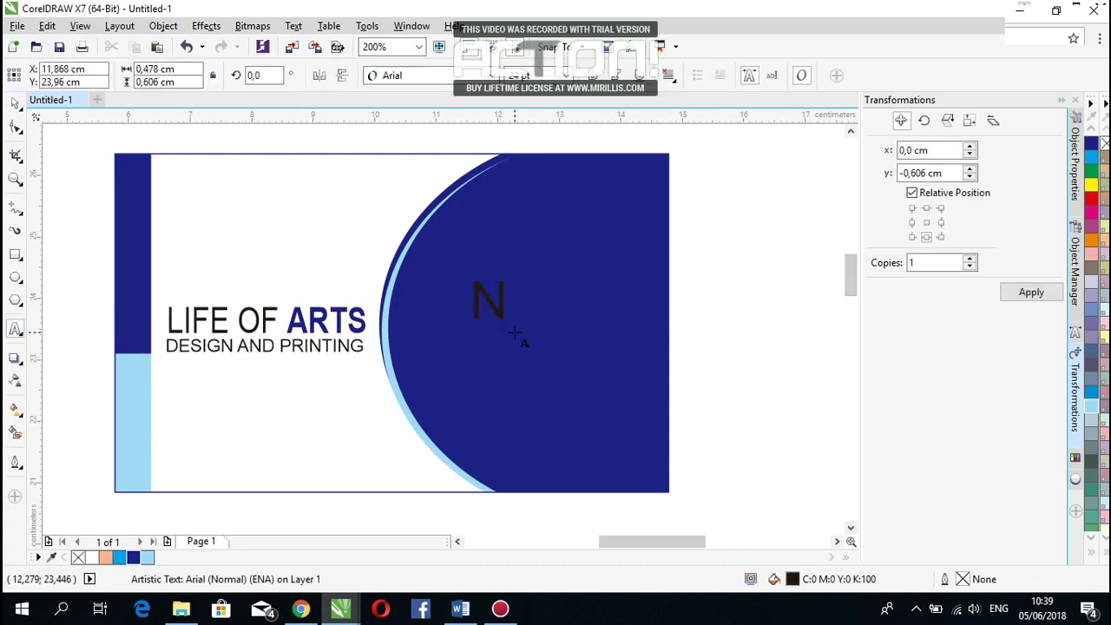
type("etwor")
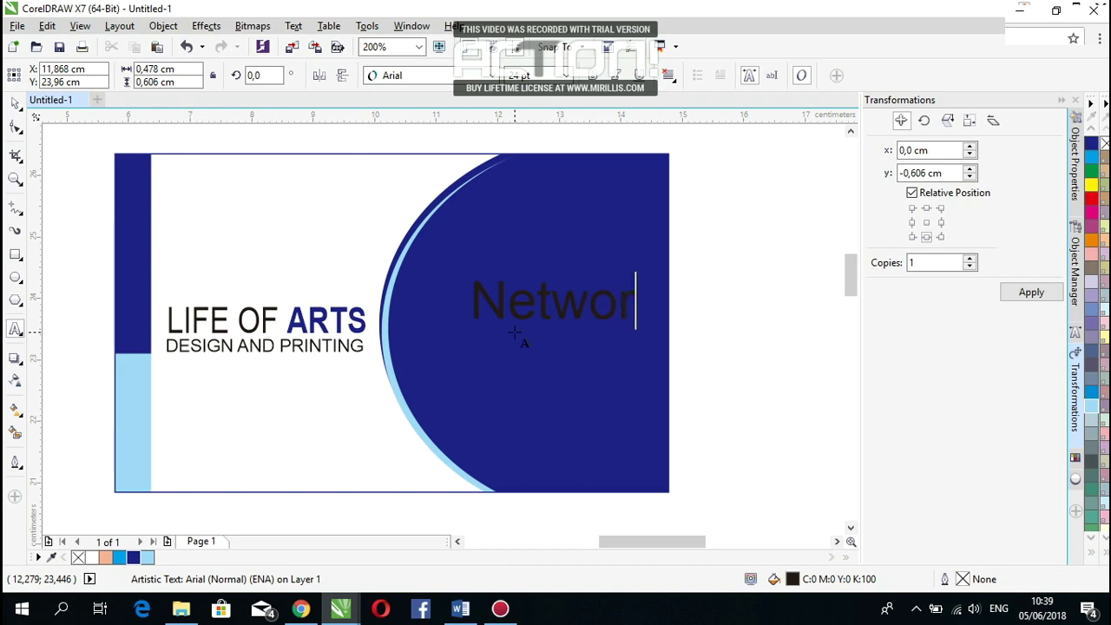
type("k And ")
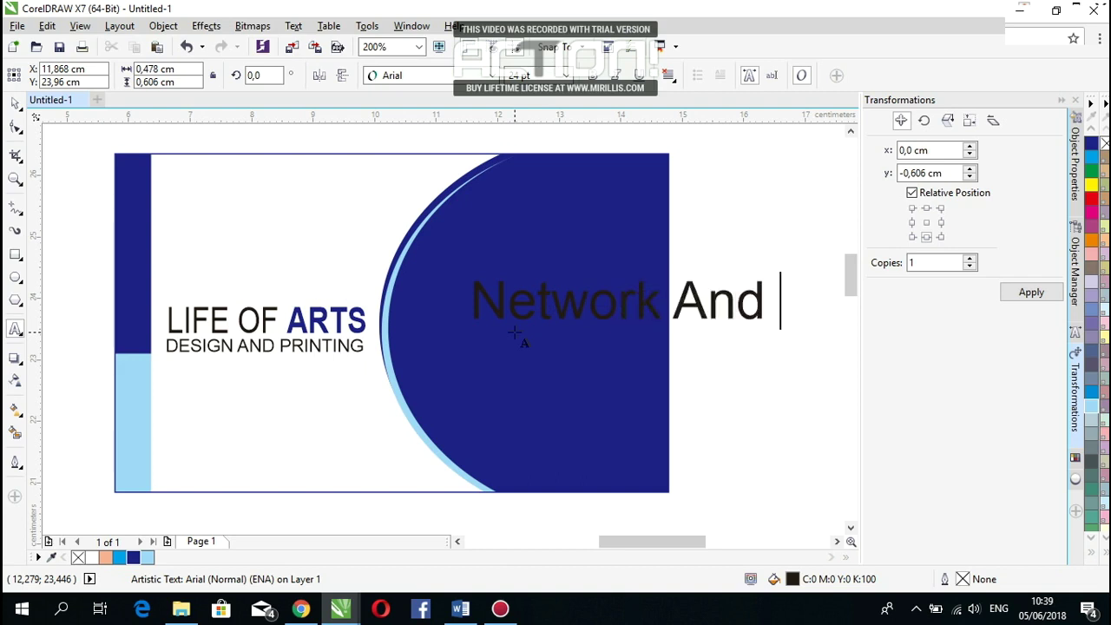
type("Solu")
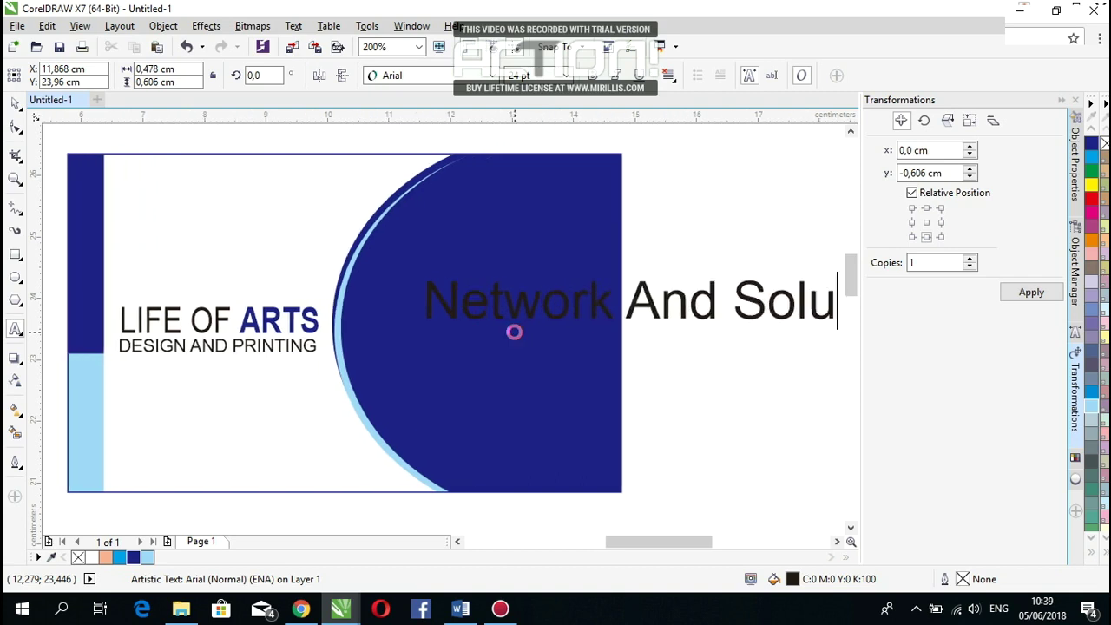
type("tiu")
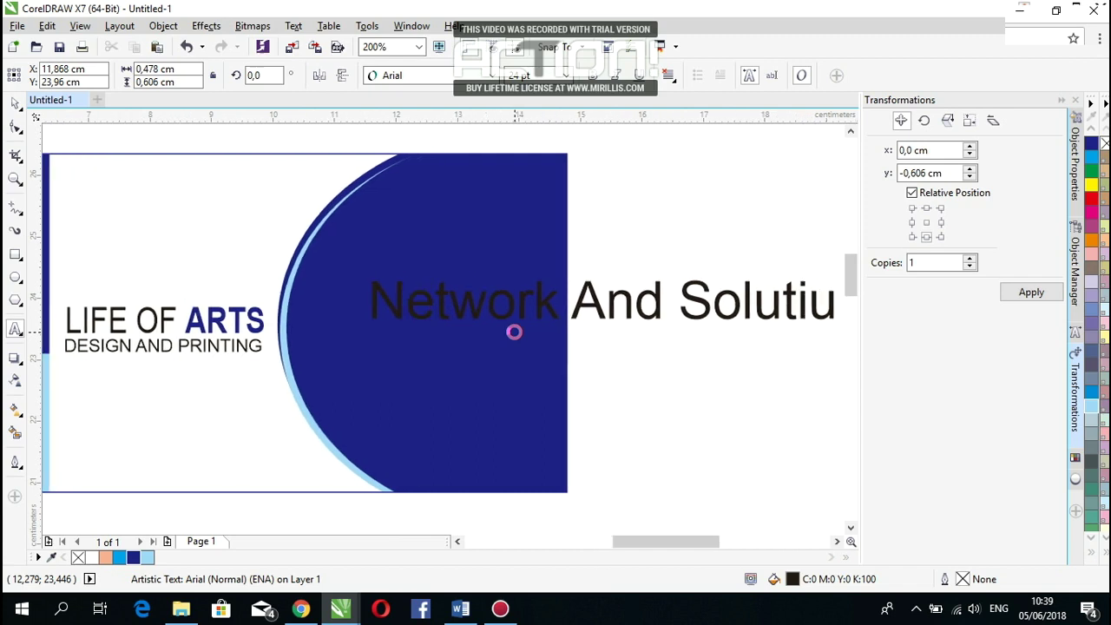
key("BackSpace")
type("on")
key("ctrl+a")
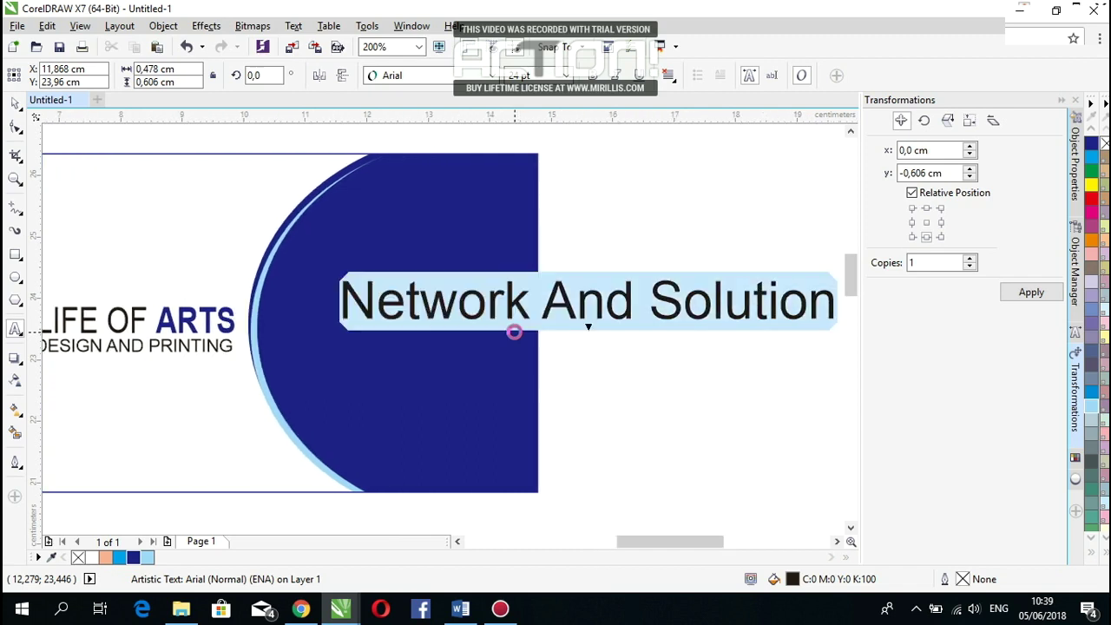
left_click_drag(838, 328, 523, 316)
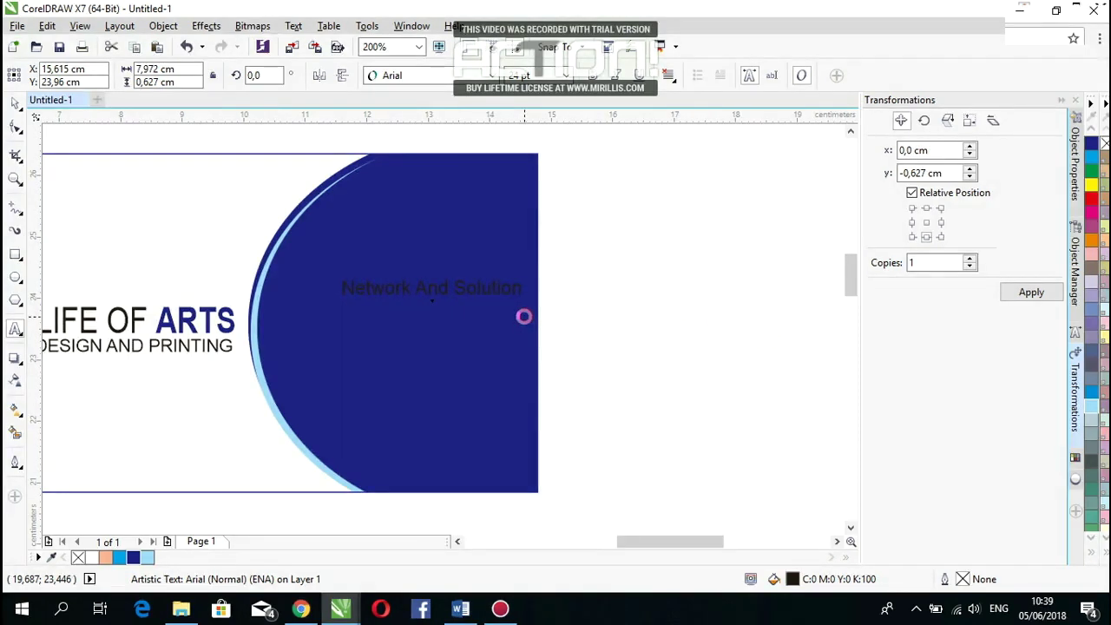
left_click_drag(432, 289, 437, 198)
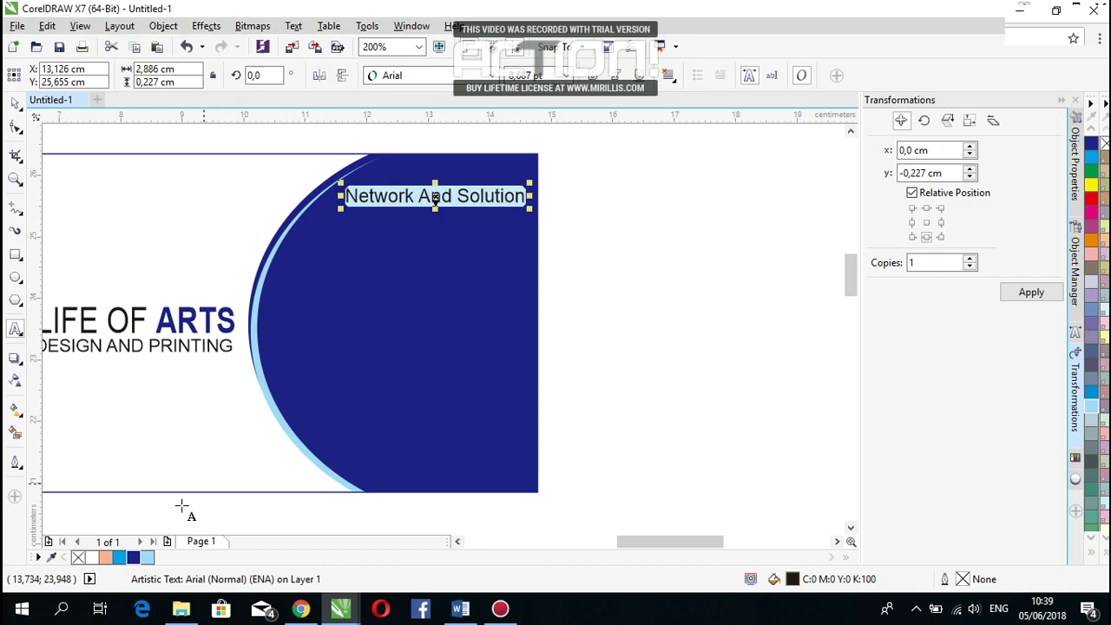
left_click(91, 557)
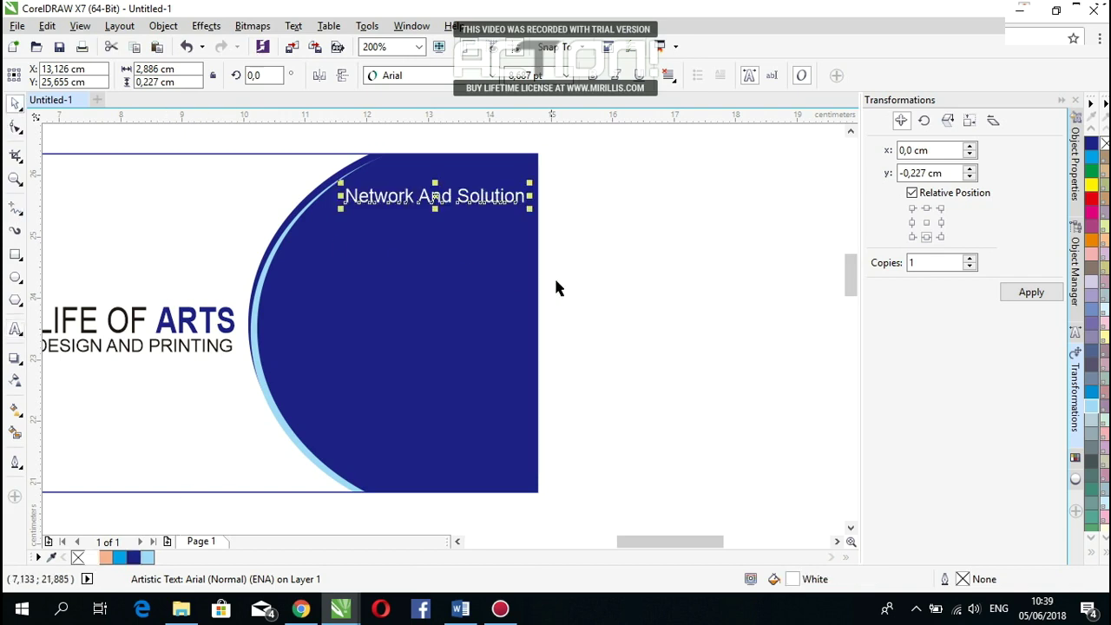
left_click(628, 313)
scroll(677, 360, "down", 1)
scroll(581, 367, "up", 1)
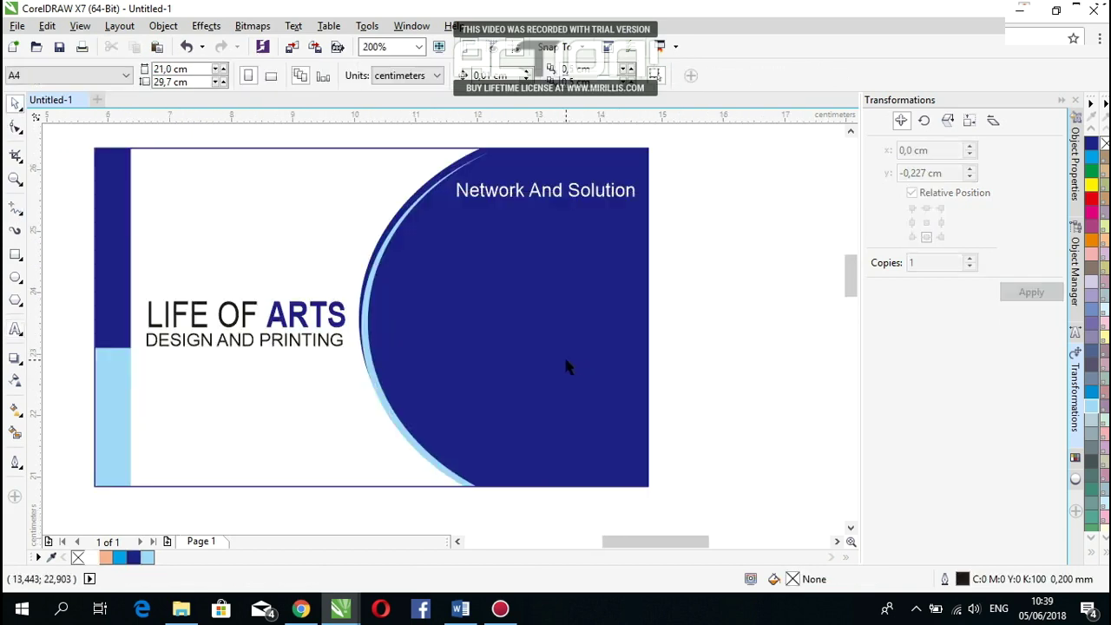
Step: Duplicate the Network And Solution text into the blue area below it
left_click_drag(594, 202, 558, 337)
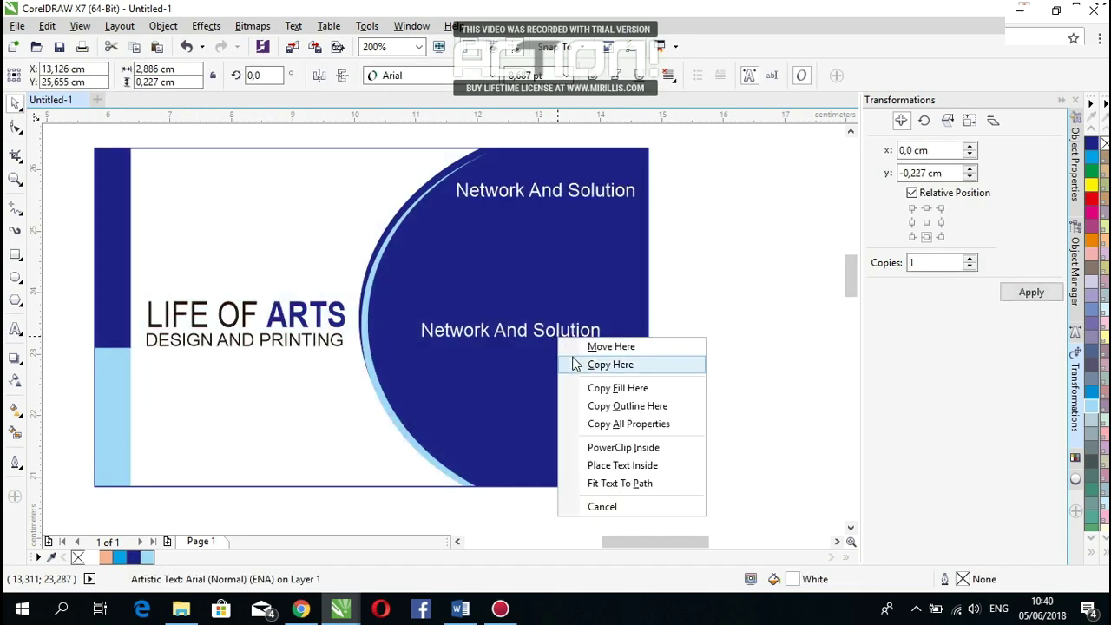
left_click(574, 364)
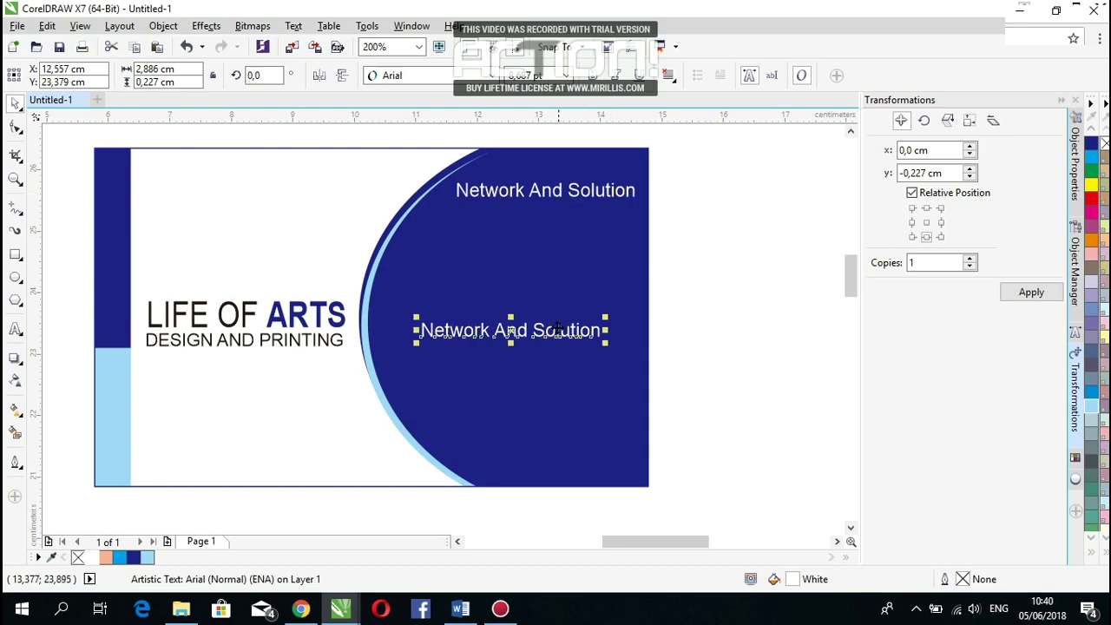
left_click_drag(558, 330, 560, 287)
Step: Change the copy to an underlined 'Contact Us:' heading, centred under the tagline
double_click(555, 286)
triple_click(555, 287)
key("Delete")
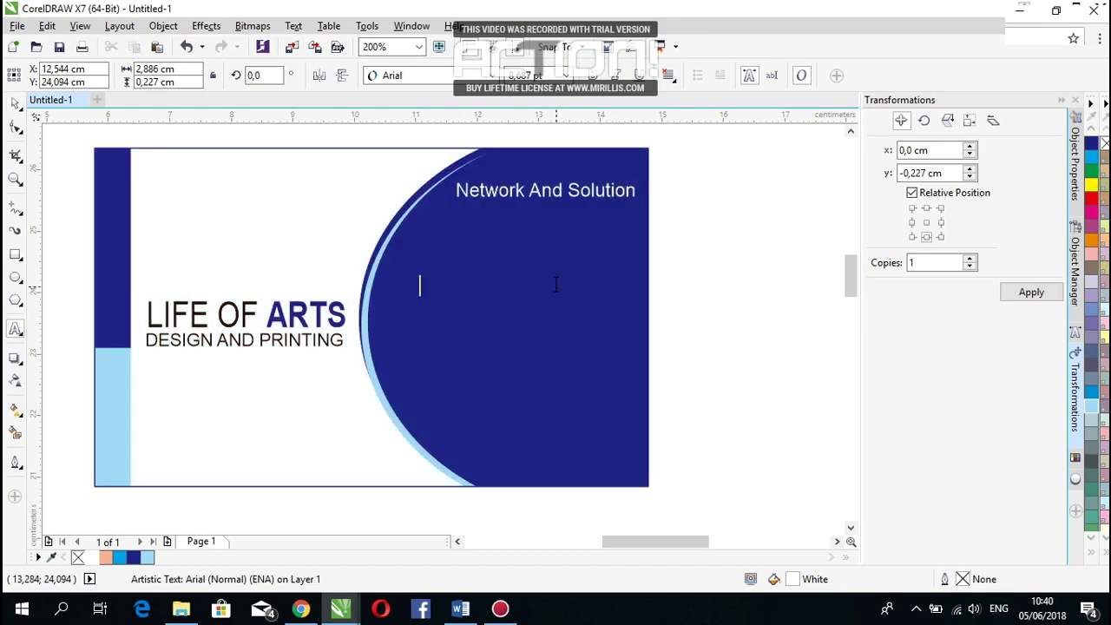
type("Contact Us:")
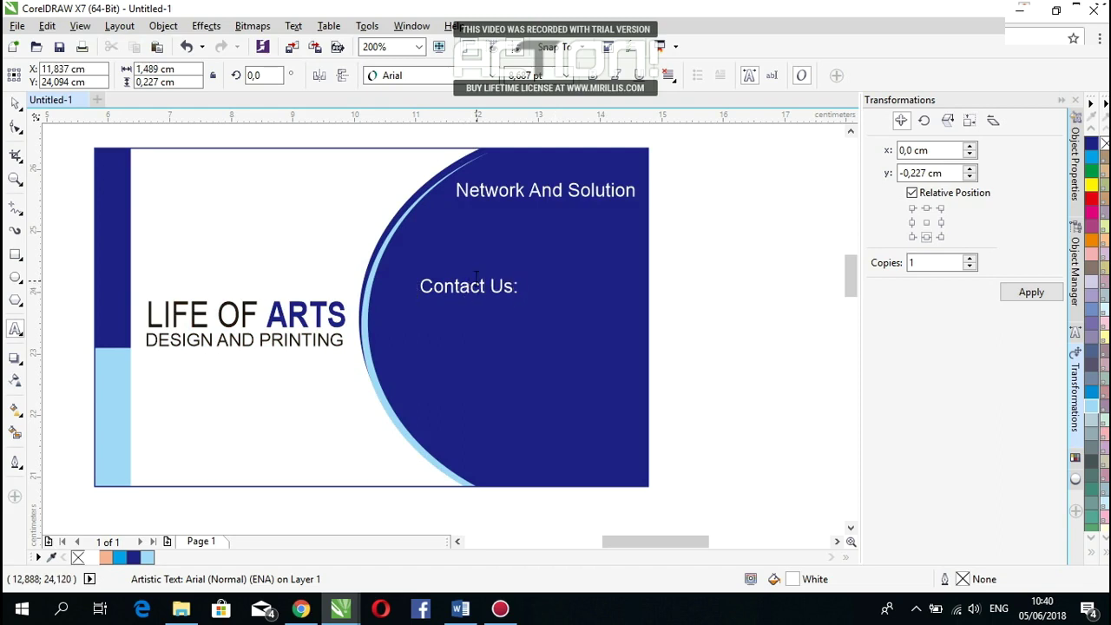
triple_click(471, 288)
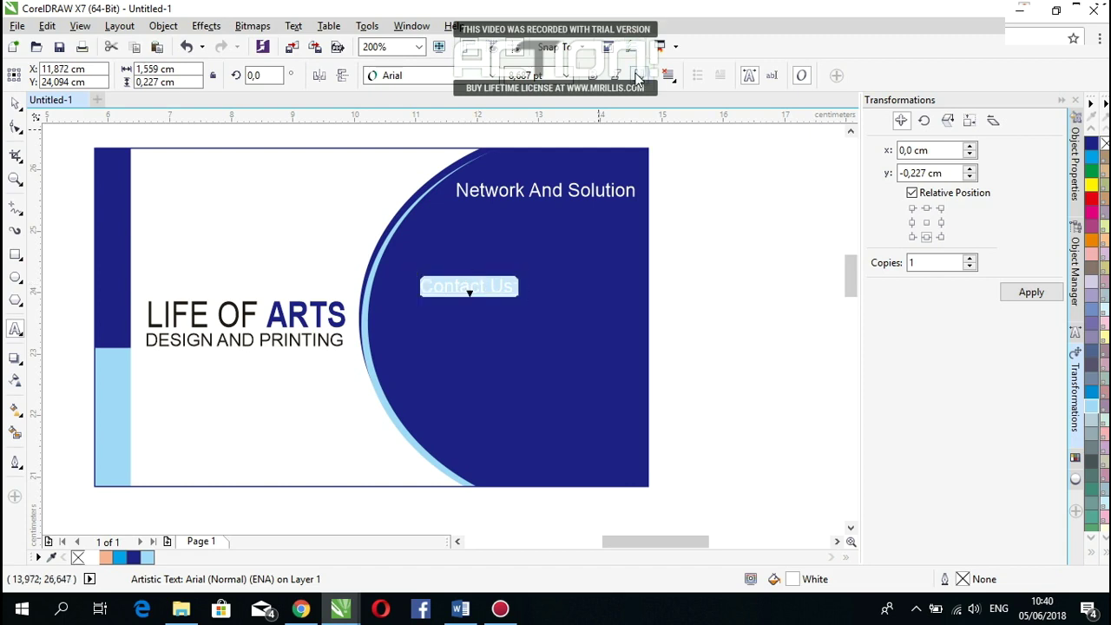
left_click_drag(468, 289, 525, 297)
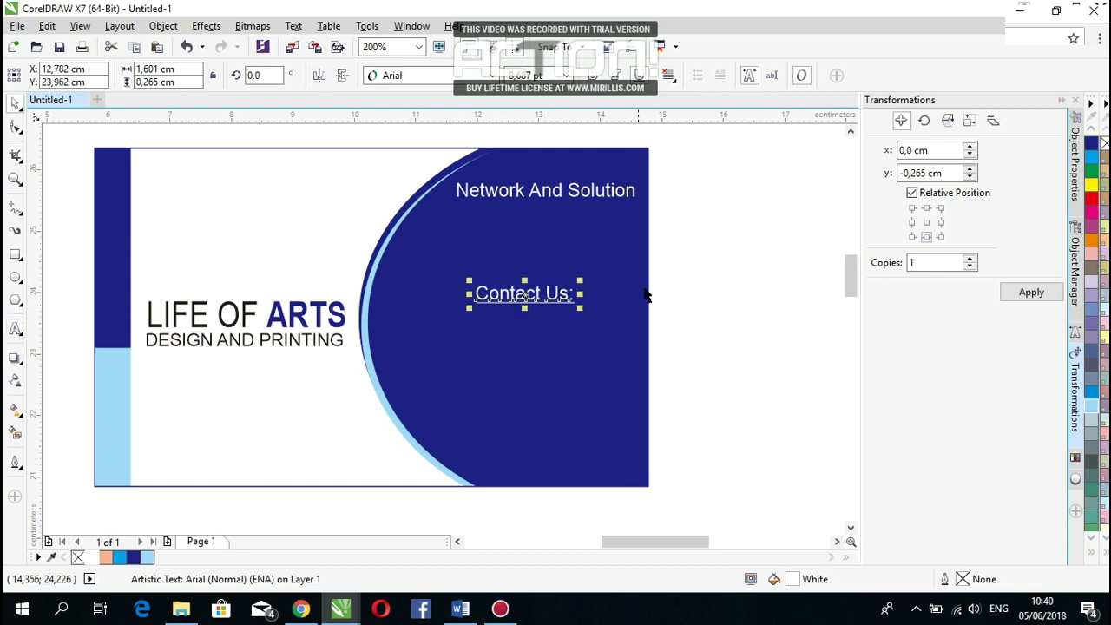
left_click(683, 308)
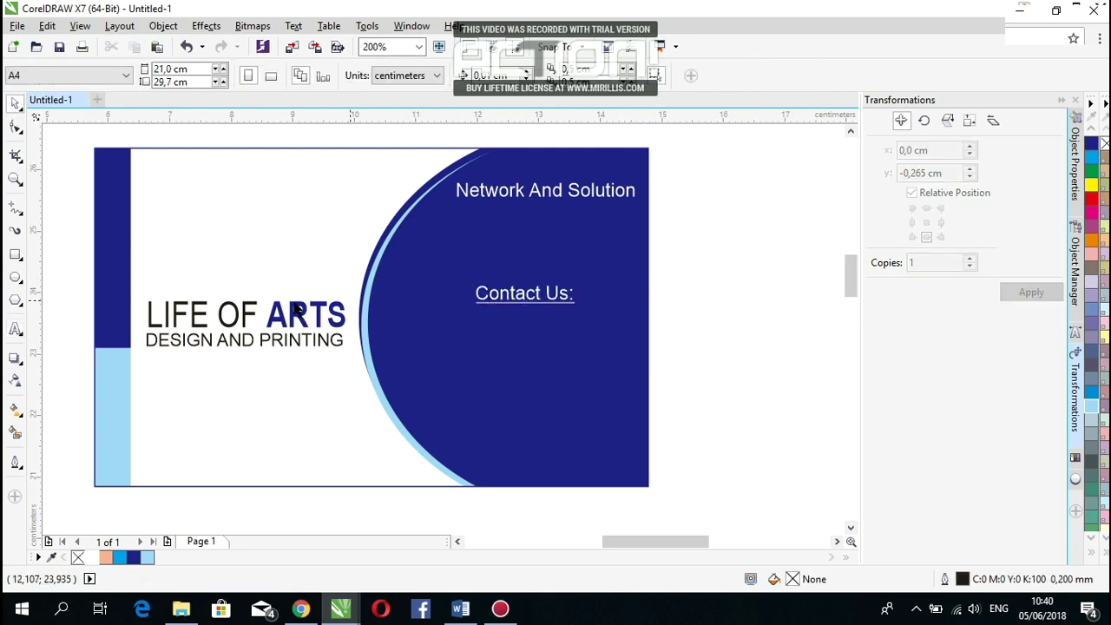
left_click(16, 329)
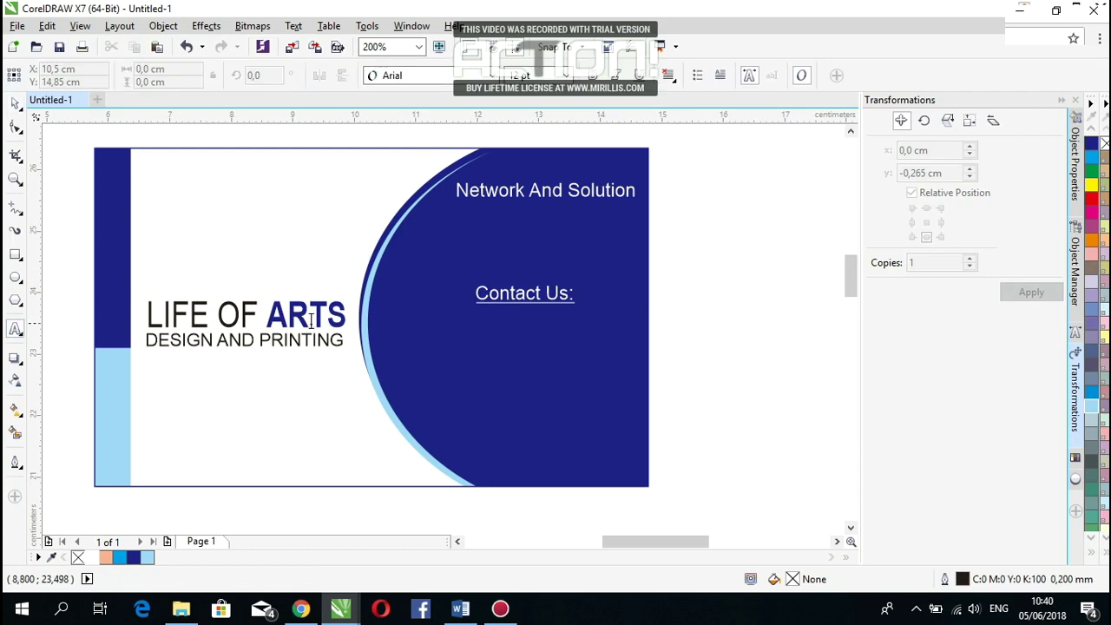
left_click(397, 348)
Step: Type a Facebook line with the owner's name and a Phone line with their number
type("Face")
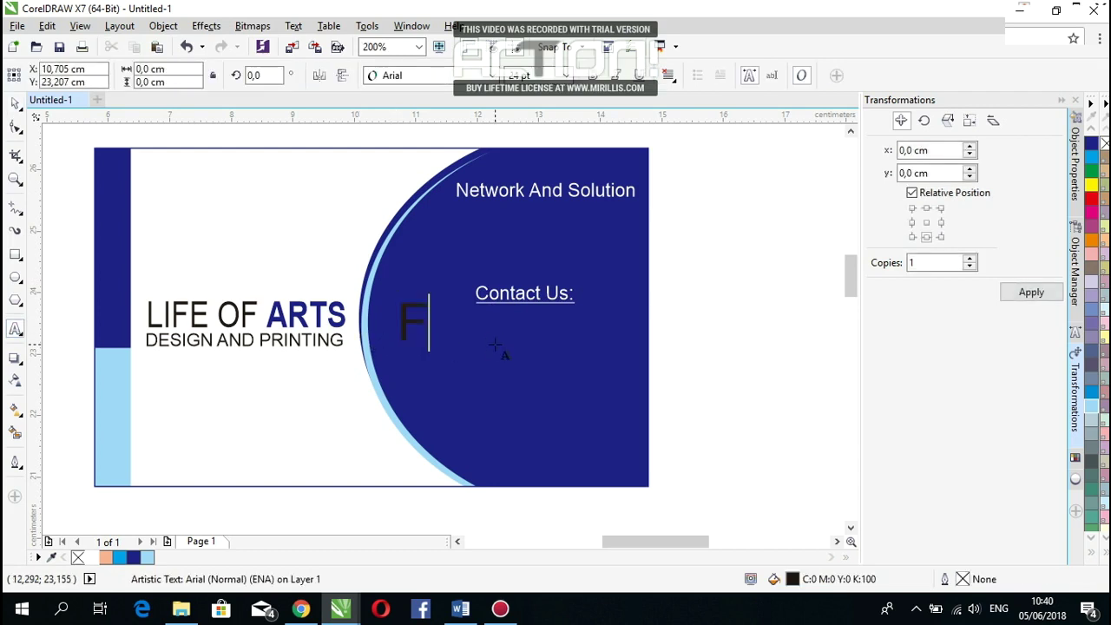
type("b")
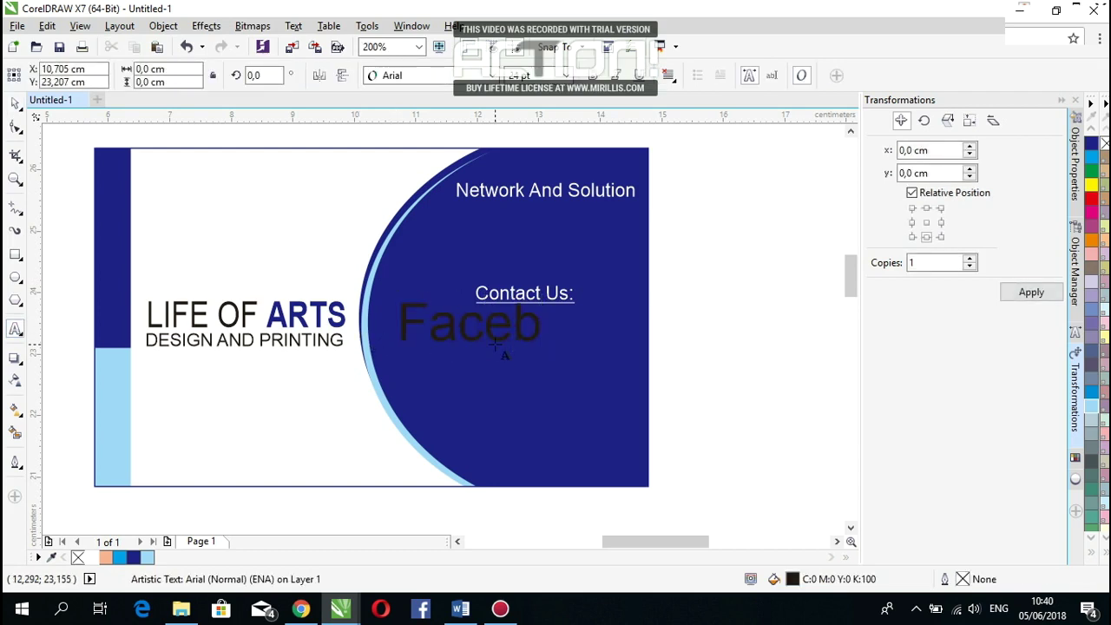
type("ook")
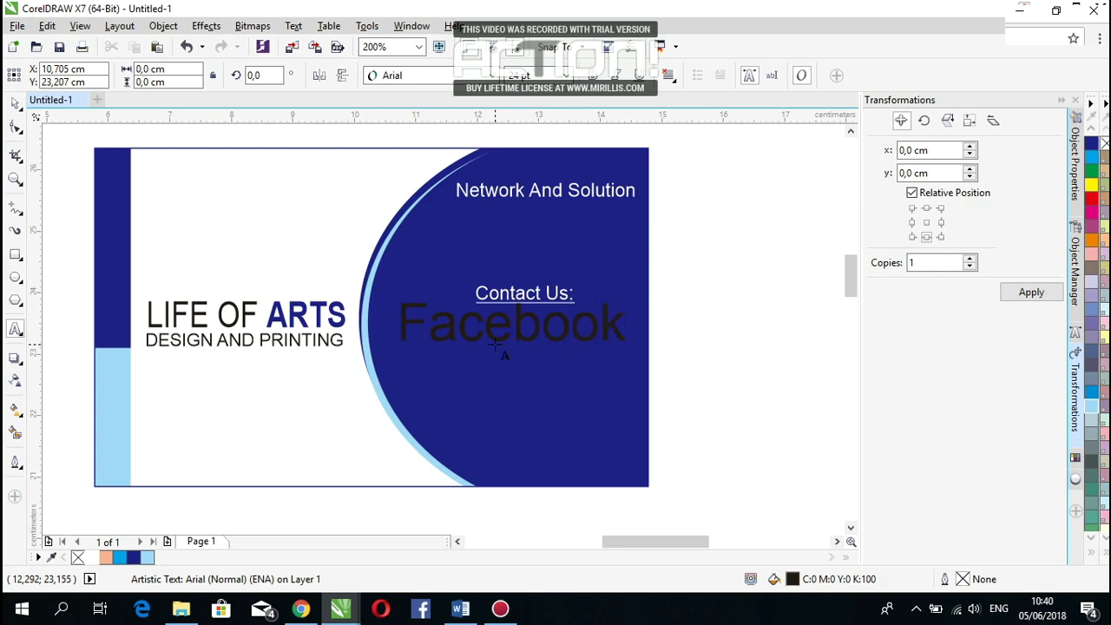
type(": No")
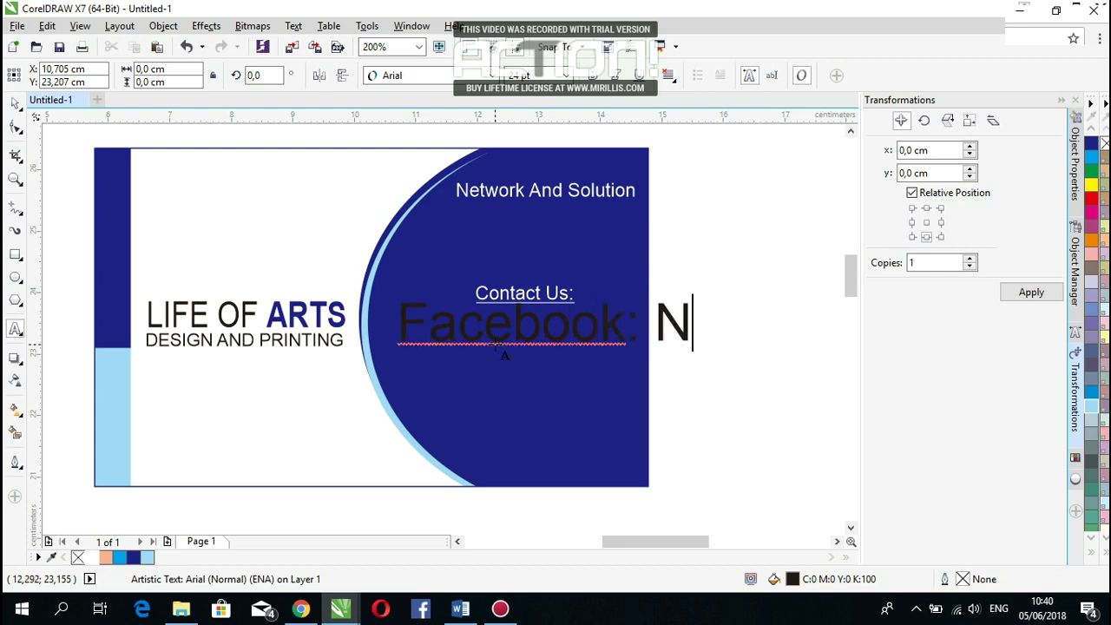
key("BackSpace")
key("BackSpace")
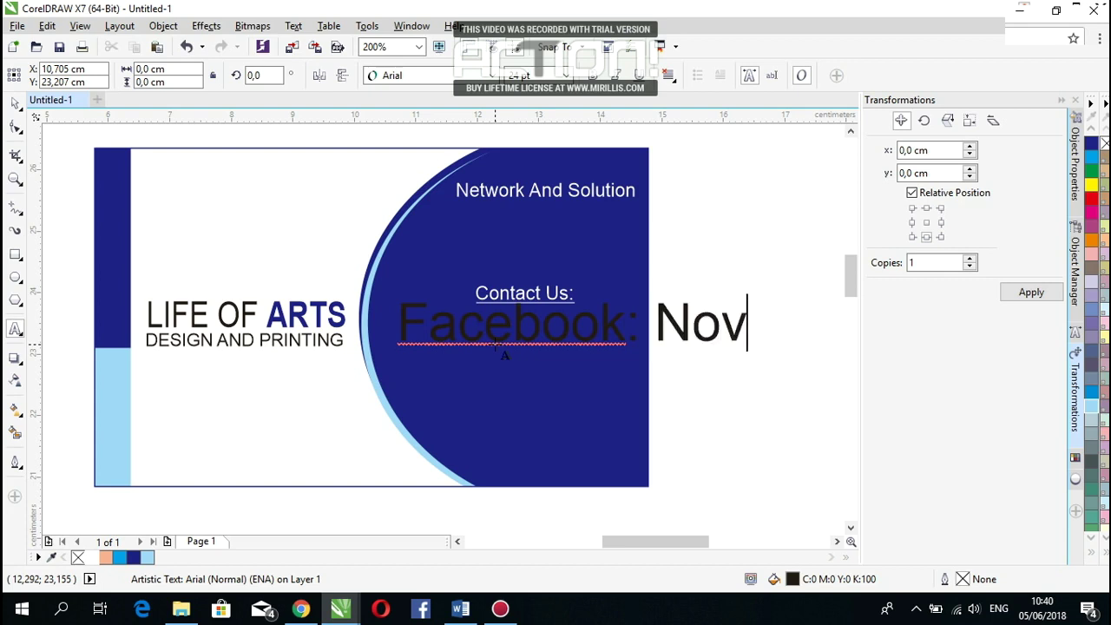
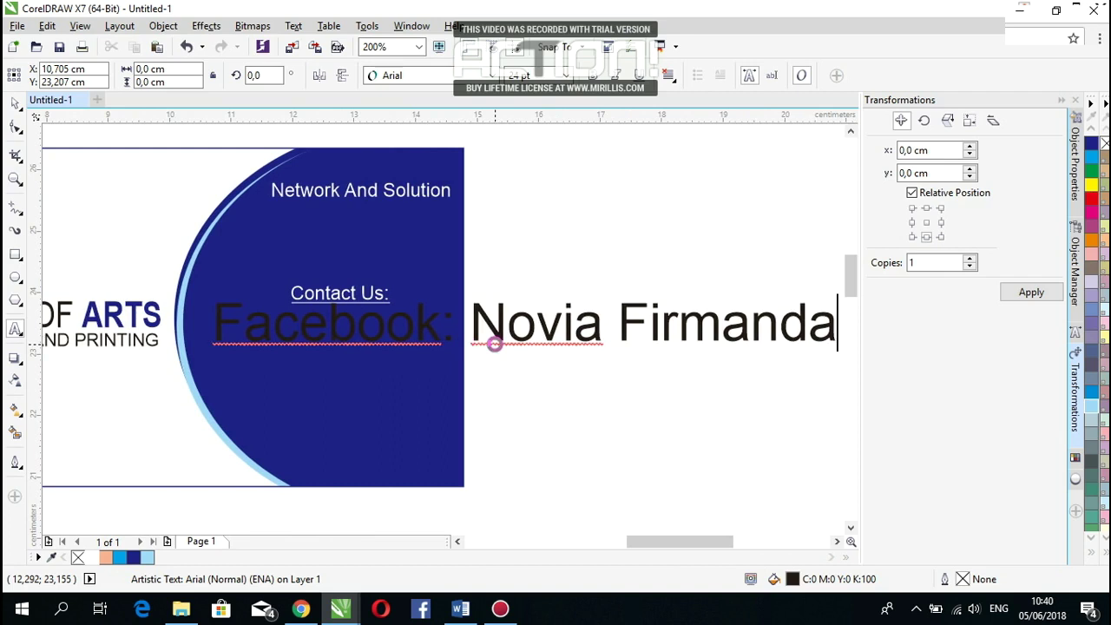
key("Return")
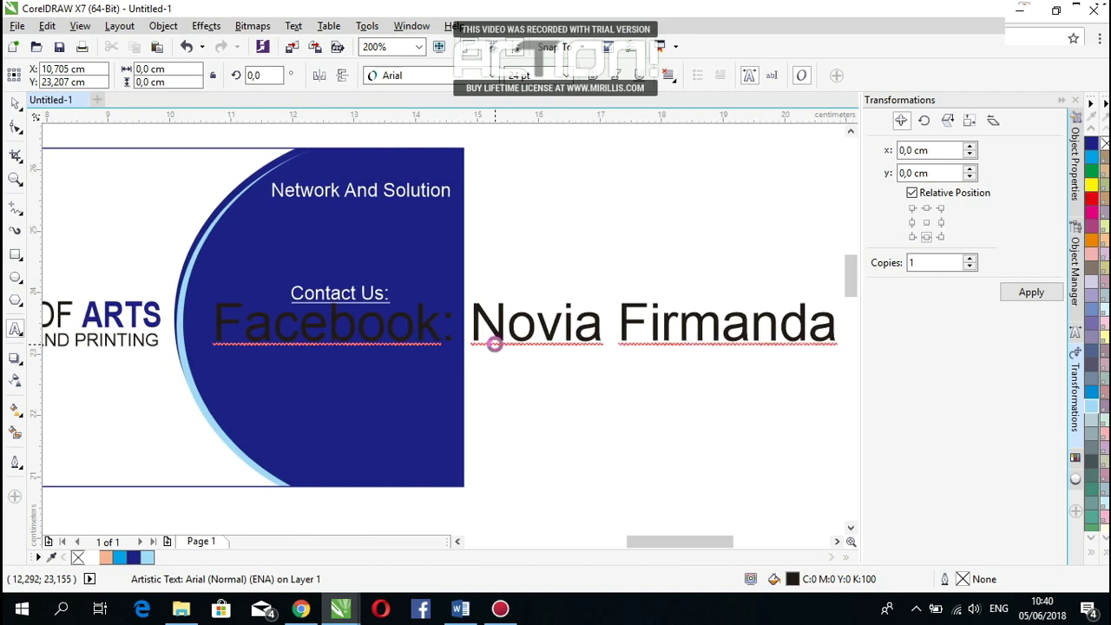
type("Phone")
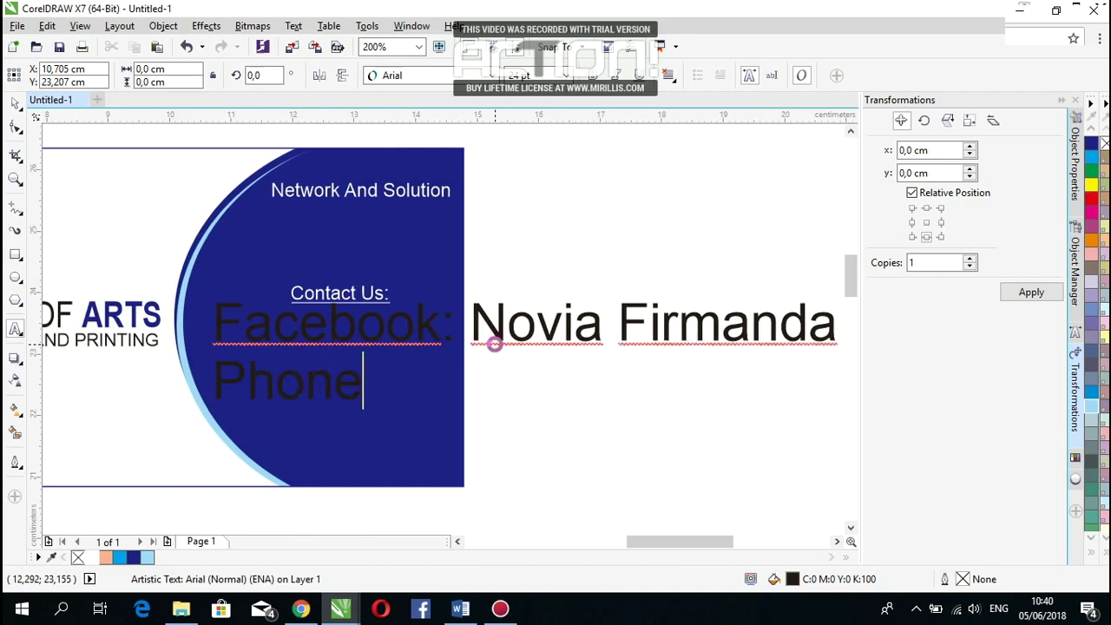
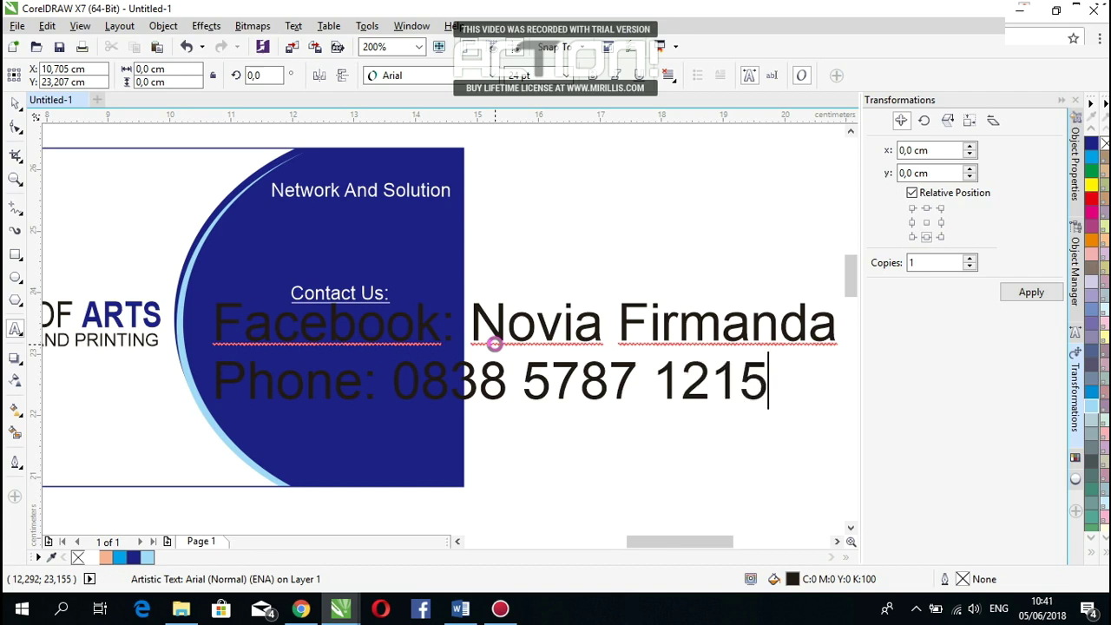
key("Return")
Step: Add a Whatsapp line with the phone number and an Email line with the e-mail address
type("Whatsapp")
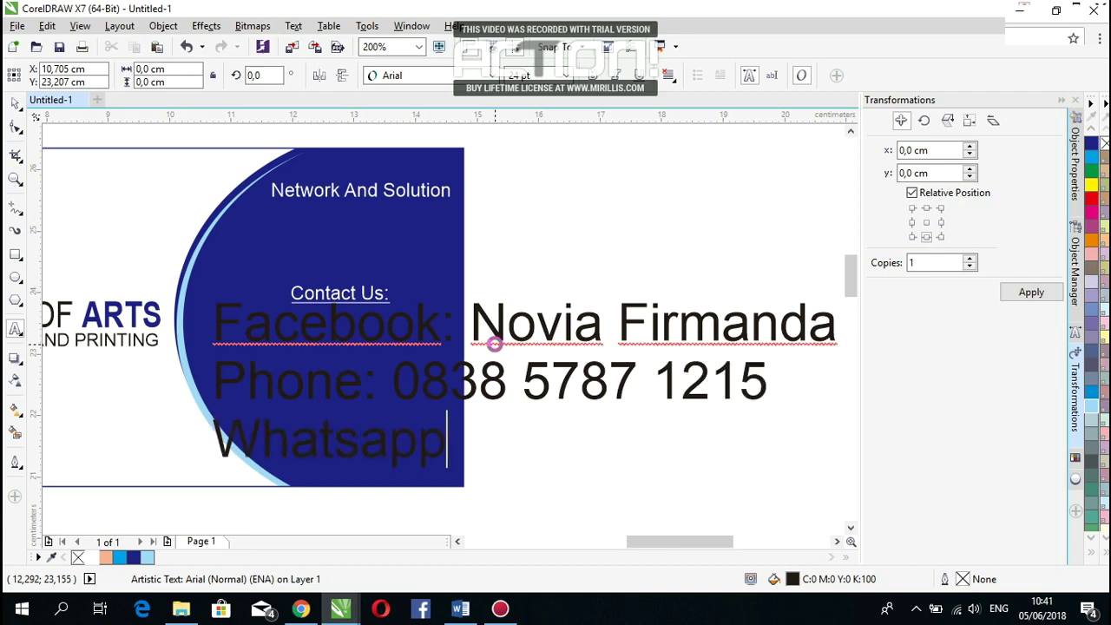
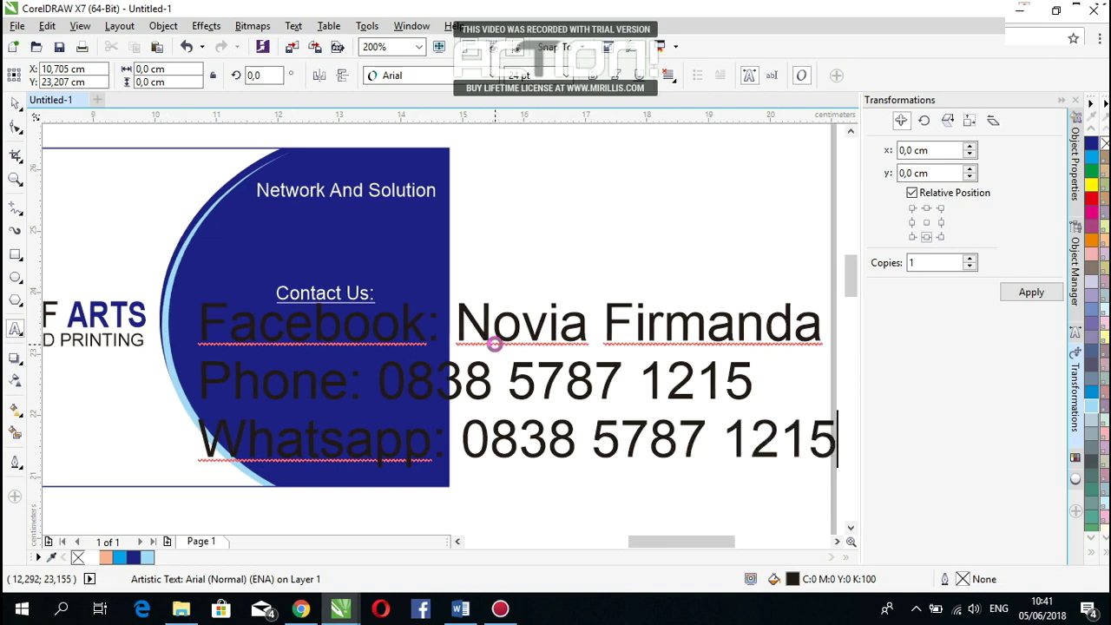
key("Return")
type("Email")
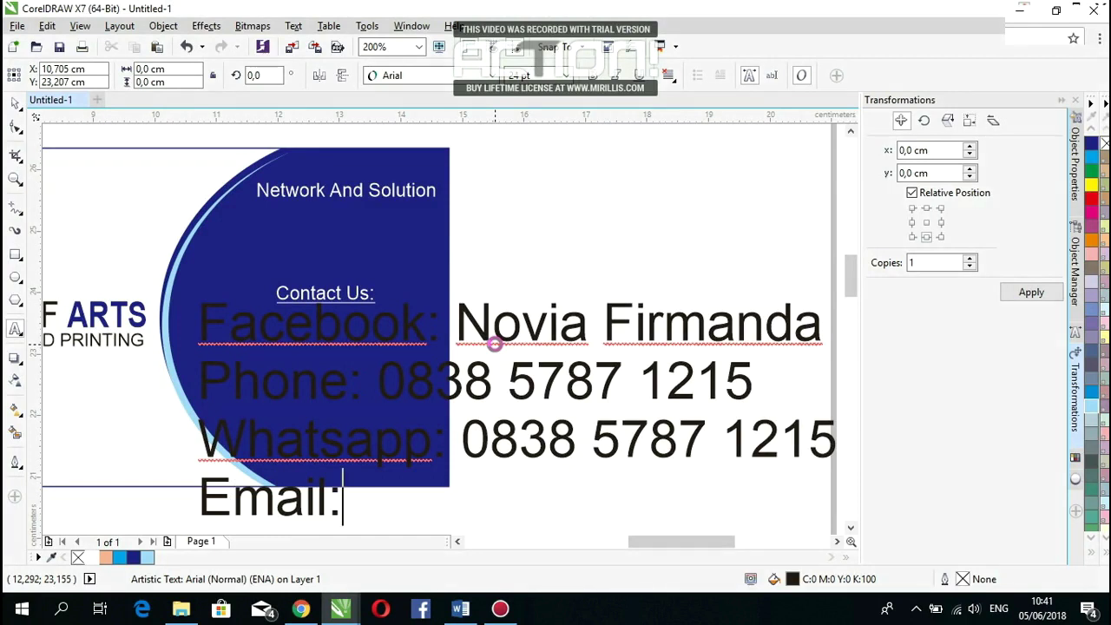
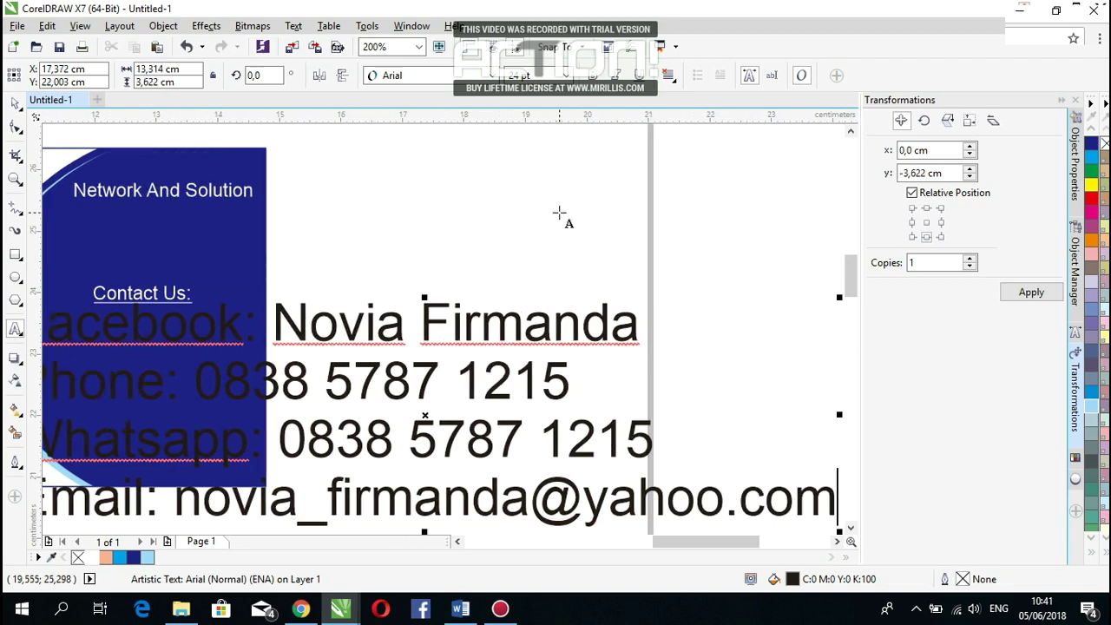
Step: Shrink the contact block to fit the card's blue half and colour all four lines white
scroll(561, 216, "down", 1)
left_click_drag(702, 372, 391, 321)
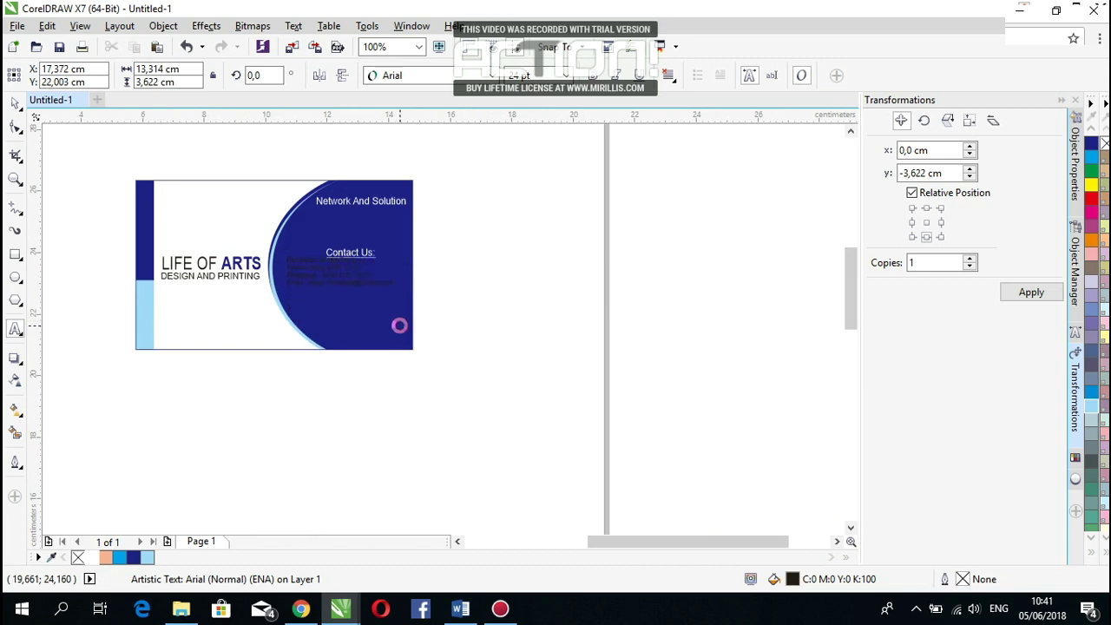
scroll(388, 320, "up", 1)
mouse_move(308, 243)
left_mouse_down()
mouse_move(320, 255)
mouse_move(309, 259)
left_mouse_up()
left_click(425, 295)
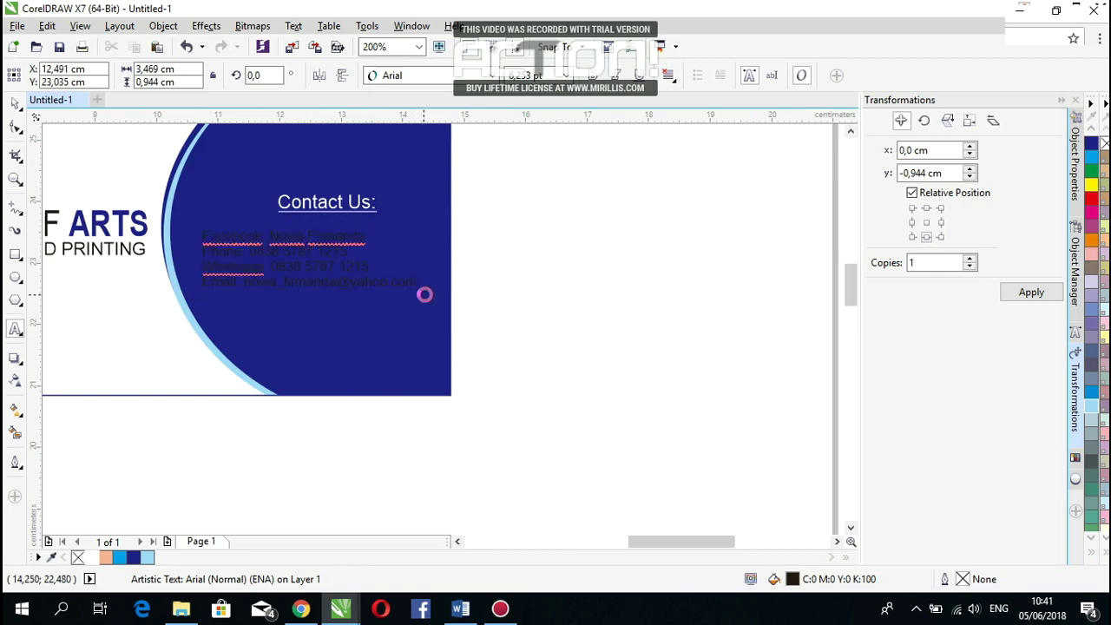
left_click(435, 298)
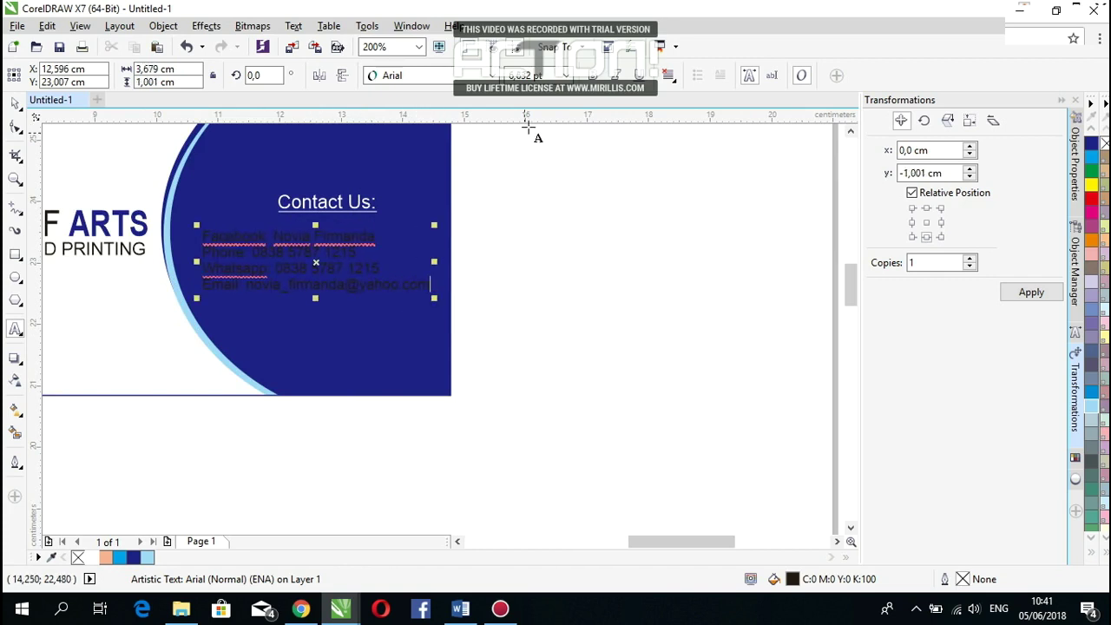
key("ctrl+a")
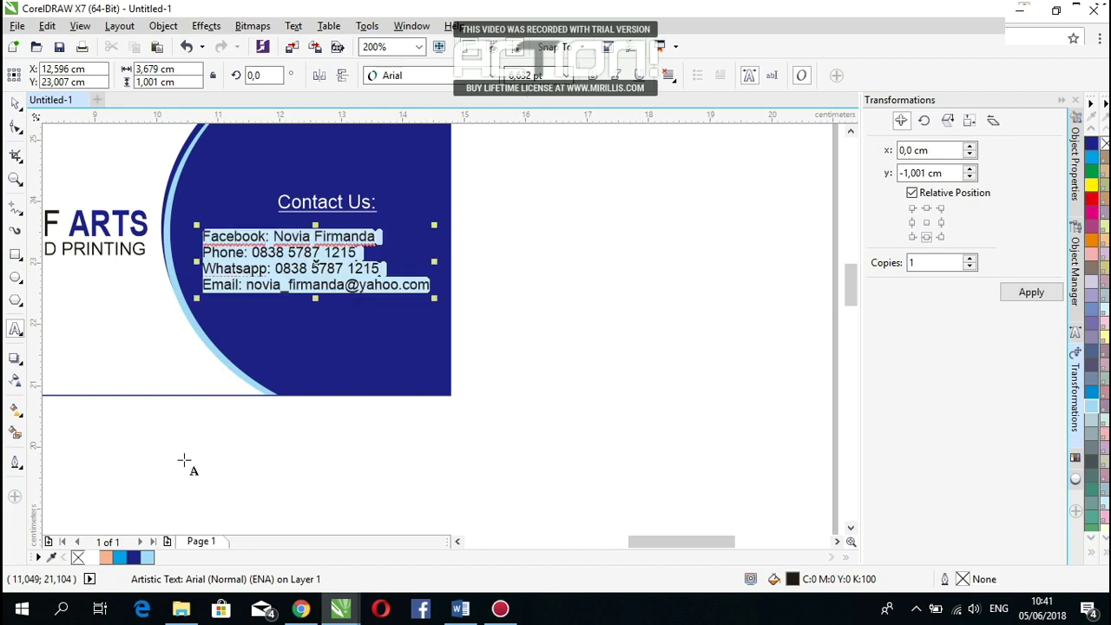
left_click(95, 556)
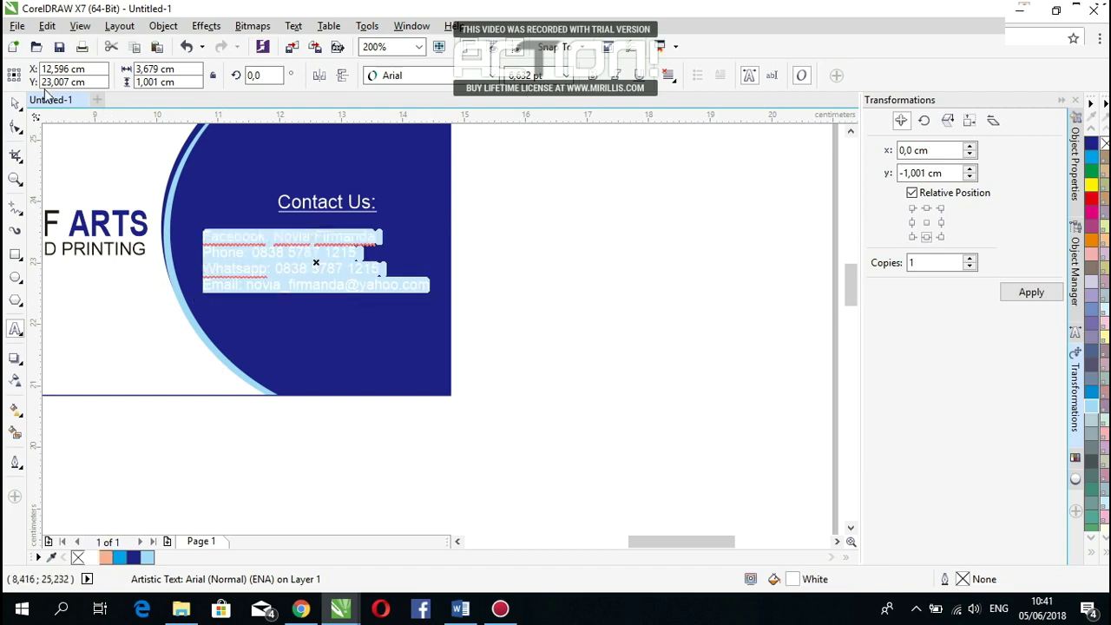
left_click(19, 103)
Step: Centre-align the contact lines, raise Contact Us slightly, and enlarge the contact block
left_click(506, 217)
left_click_drag(351, 290, 349, 278)
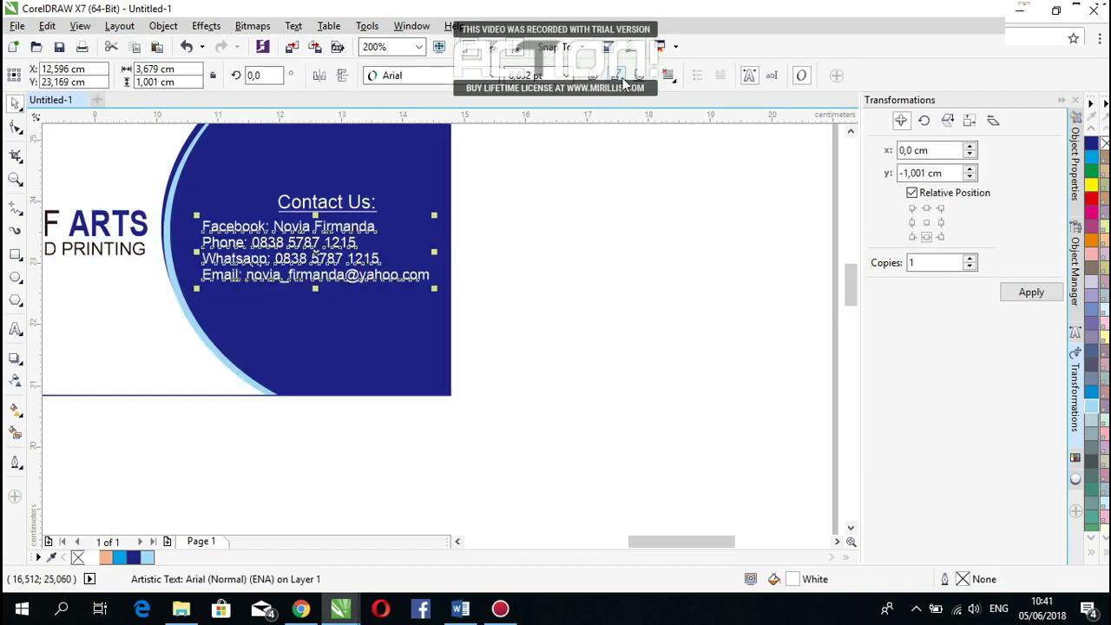
left_click(668, 75)
left_click(677, 131)
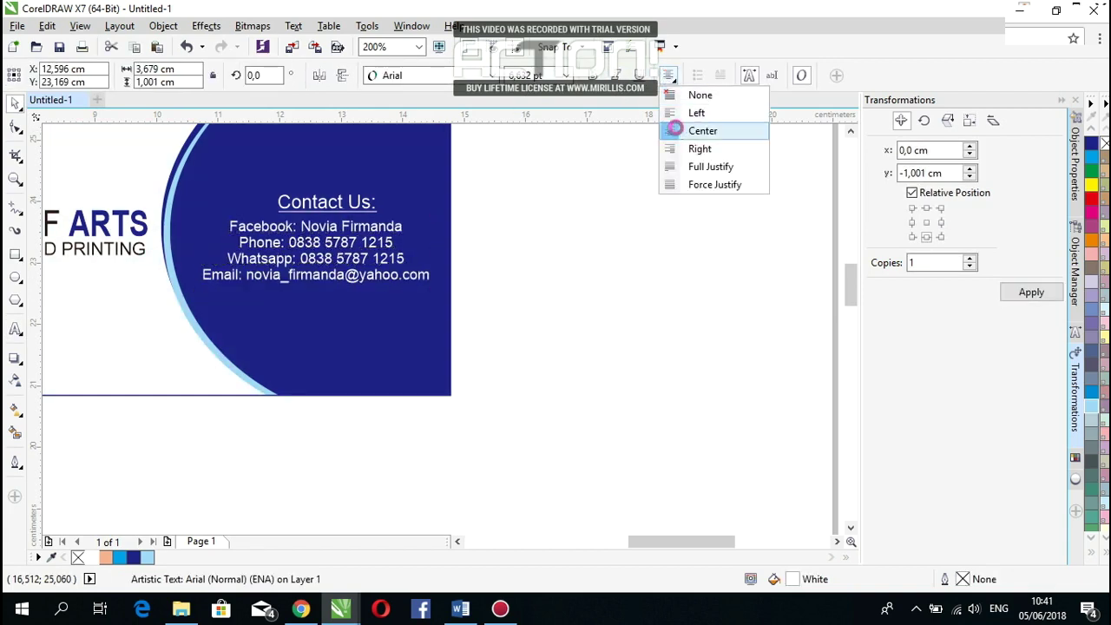
left_click(608, 225)
left_click_drag(367, 211, 365, 198)
left_click(388, 279)
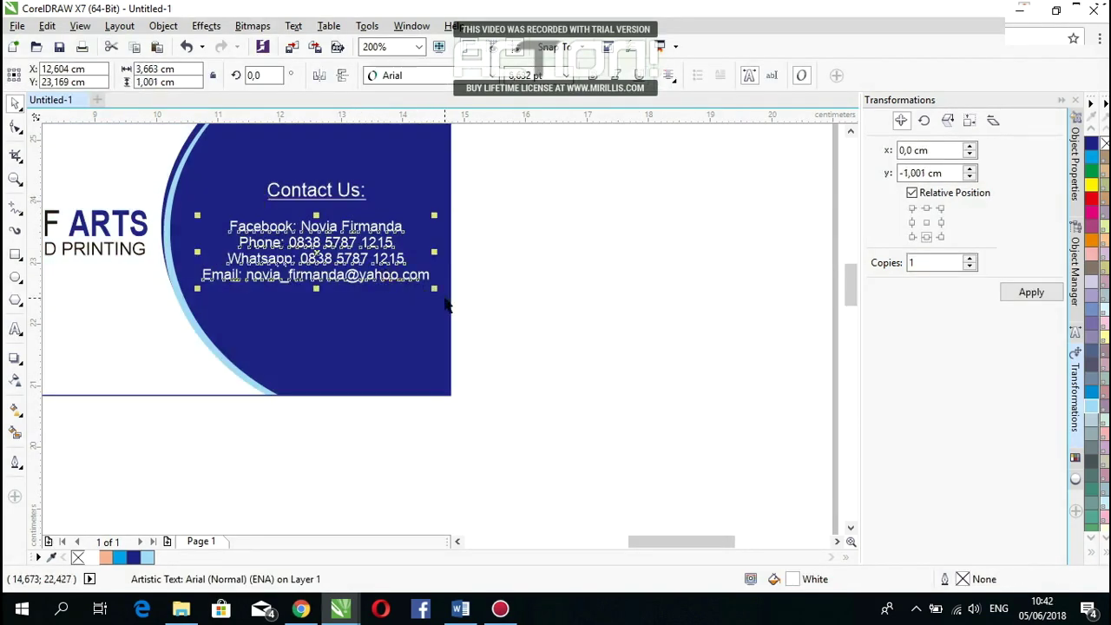
mouse_move(435, 289)
left_mouse_down()
mouse_move(453, 299)
mouse_move(420, 274)
left_mouse_up()
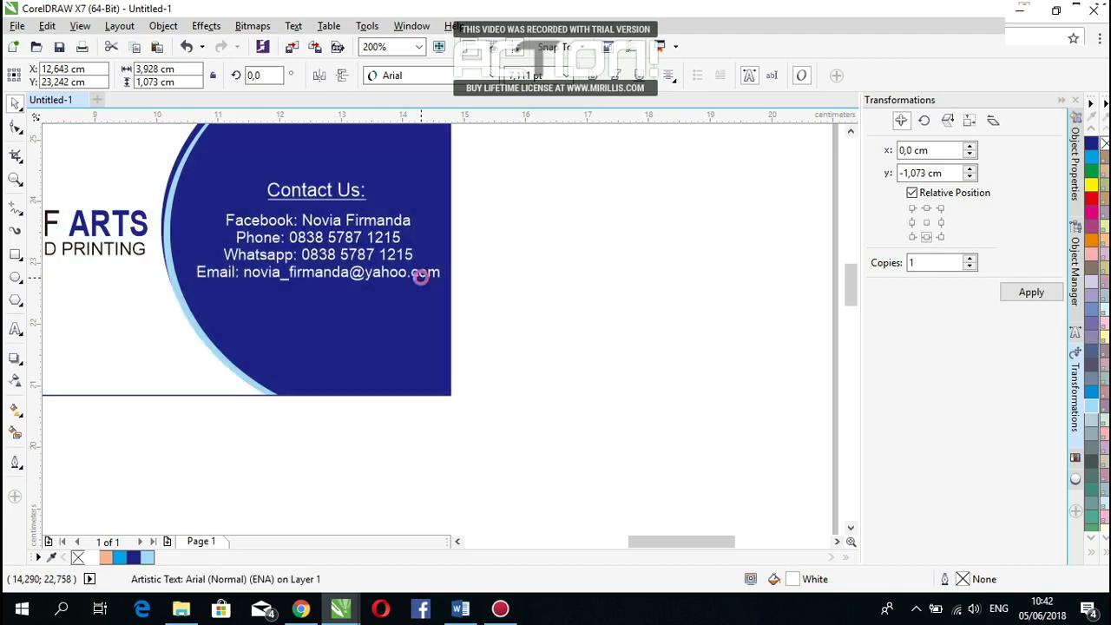
left_click(547, 293)
Step: Lower Network And Solution, then lift Contact Us and the contact lines closer beneath it
scroll(578, 311, "down", 1)
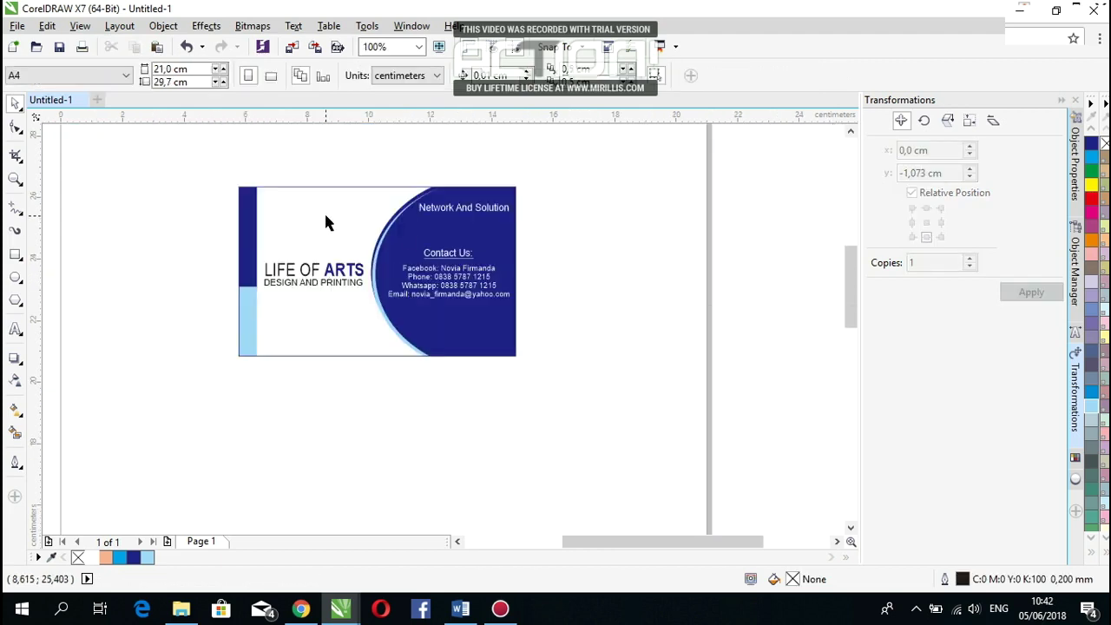
scroll(326, 223, "up", 1)
left_click_drag(575, 293, 582, 300)
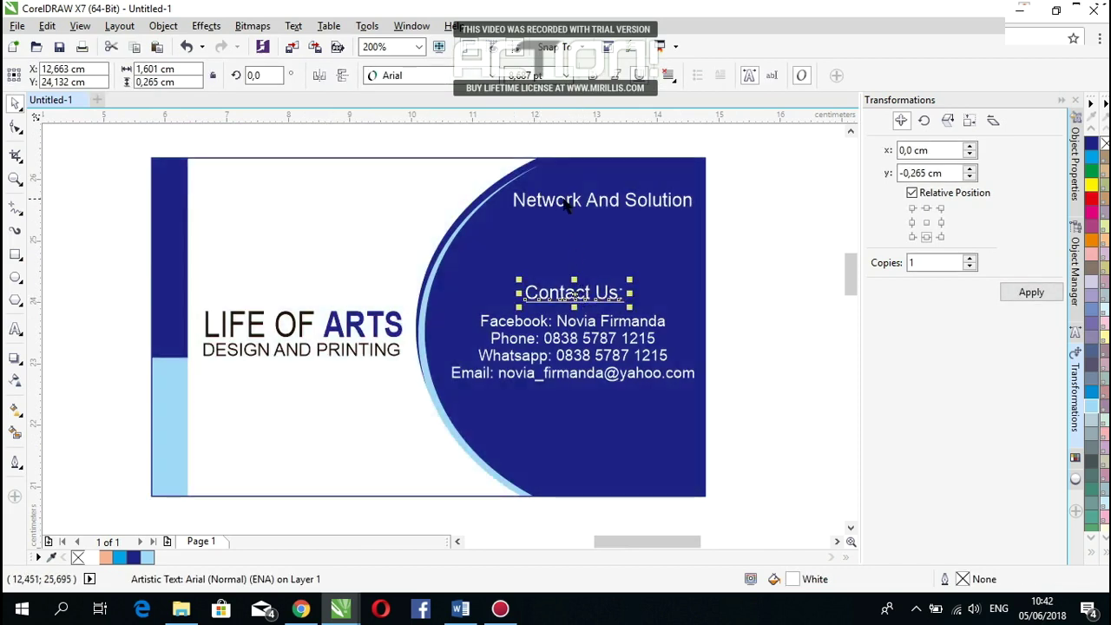
left_click_drag(578, 210, 548, 255)
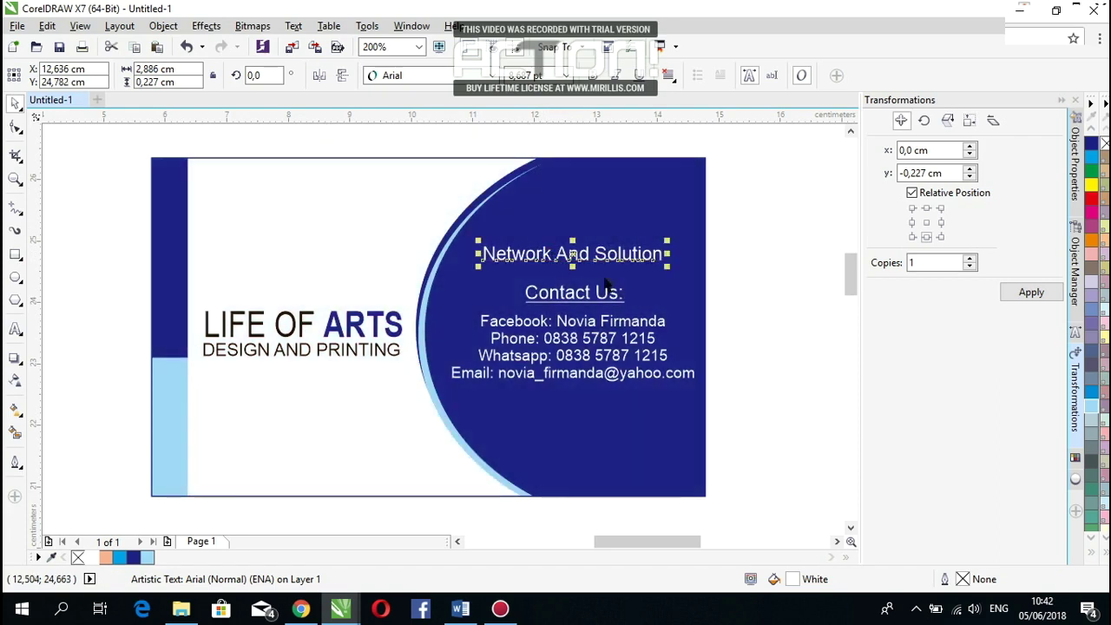
left_click(749, 295)
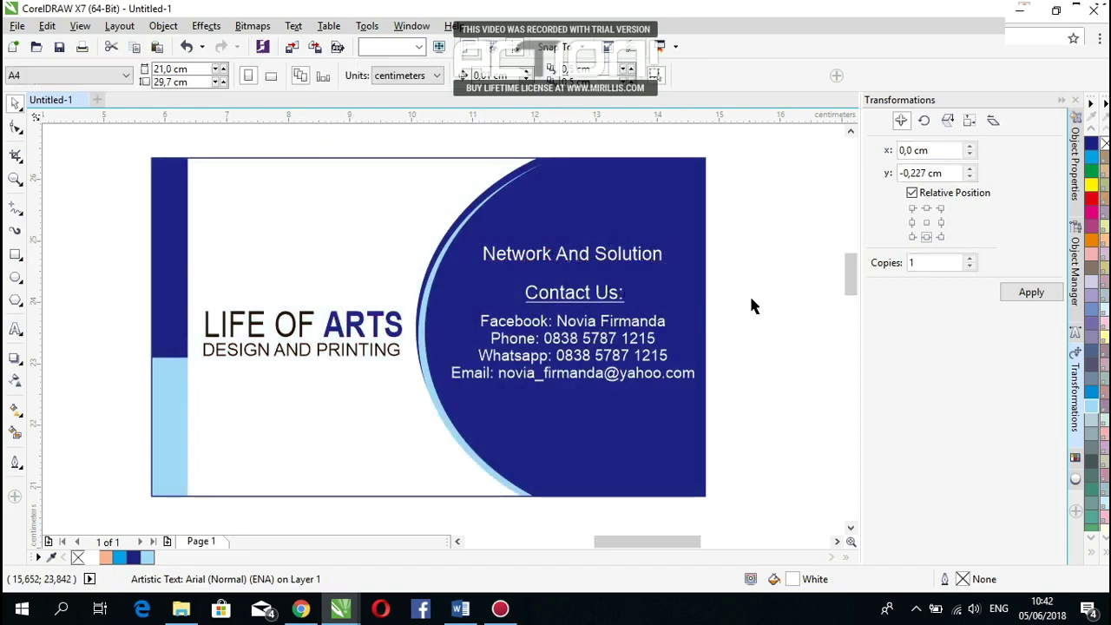
left_click(700, 376)
key("ctrl+z")
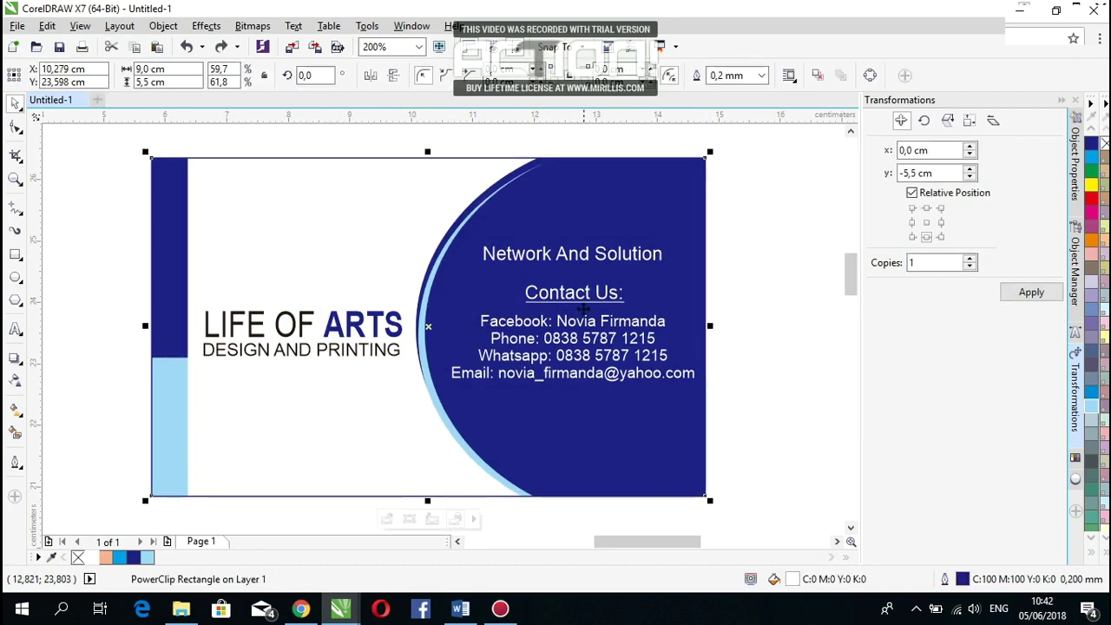
key("Escape")
left_click_drag(573, 298, 575, 284)
left_click_drag(596, 331, 596, 317)
left_click(784, 337)
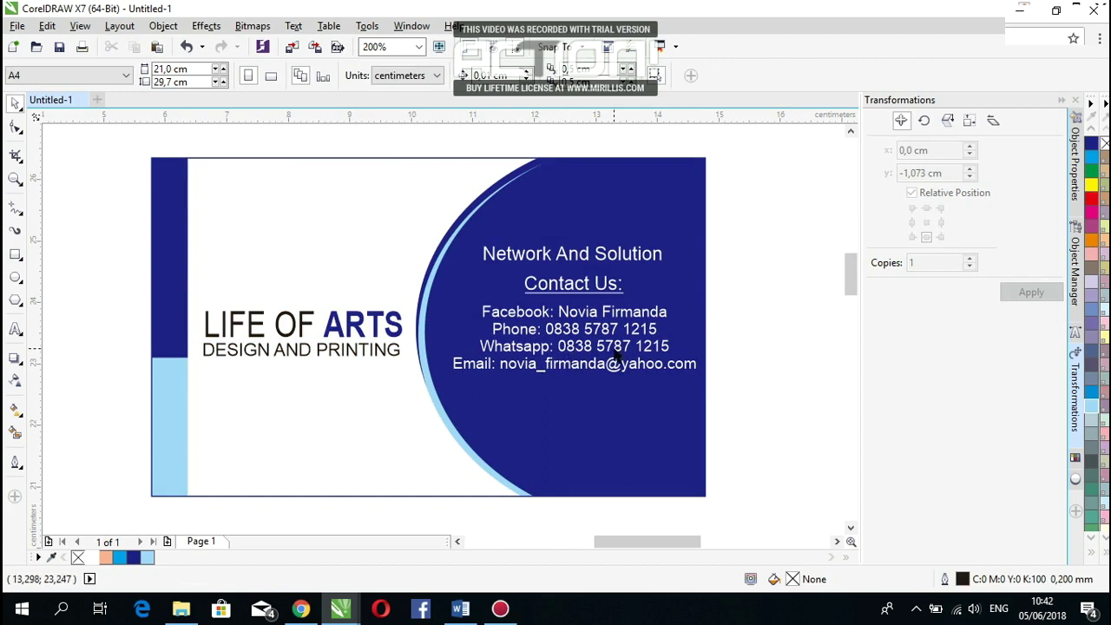
Step: Append an Address line with the village and town below the Email line
double_click(697, 371)
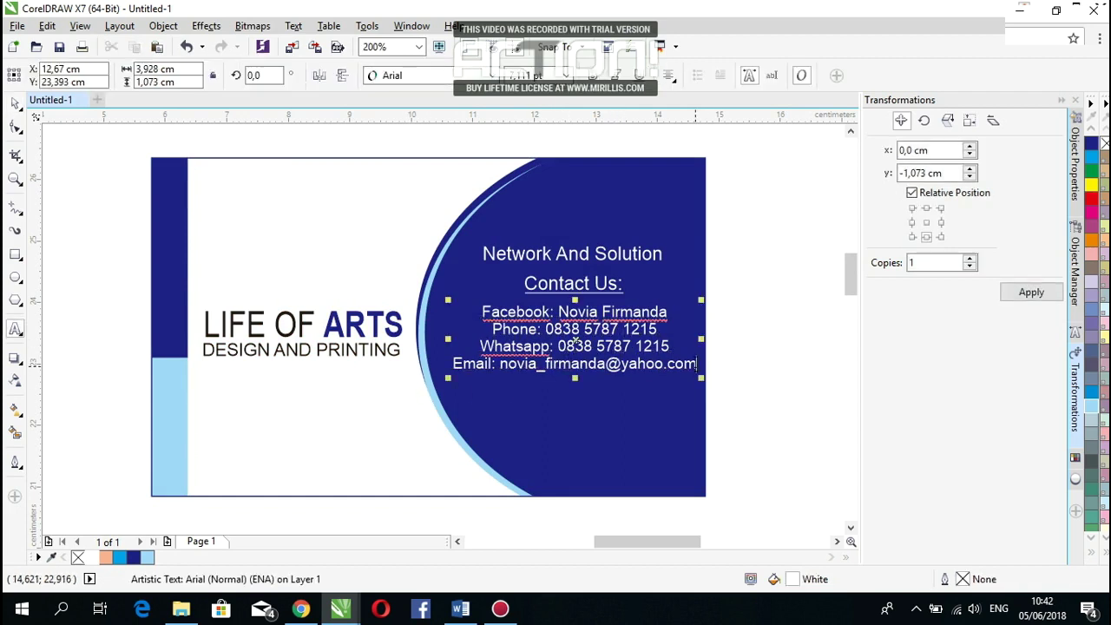
key("Return")
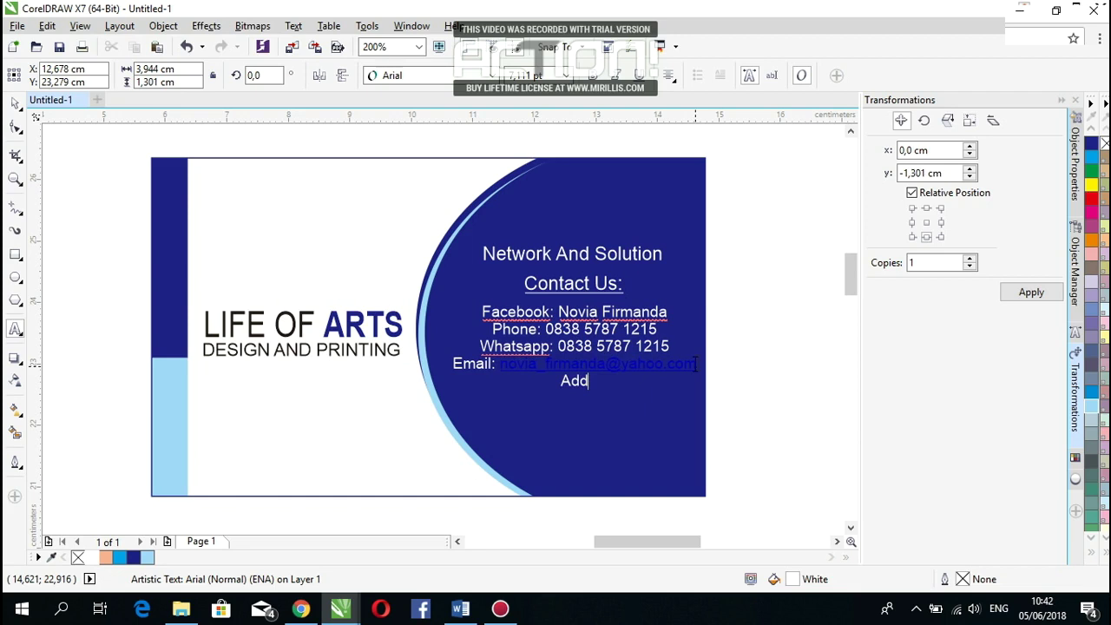
key("BackSpace")
key("BackSpace")
key("BackSpace")
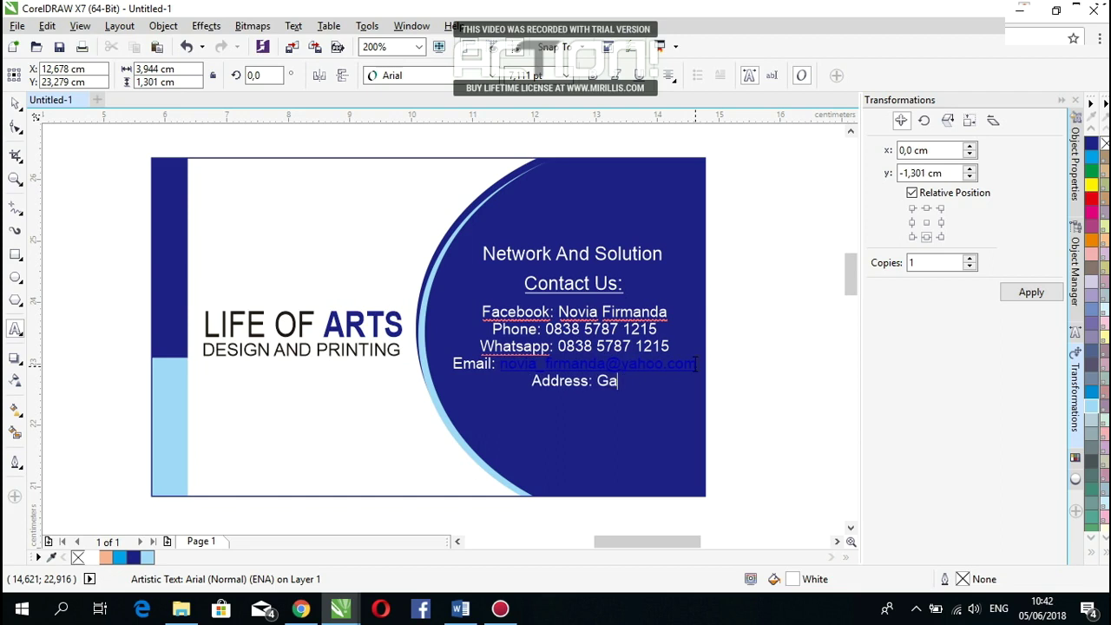
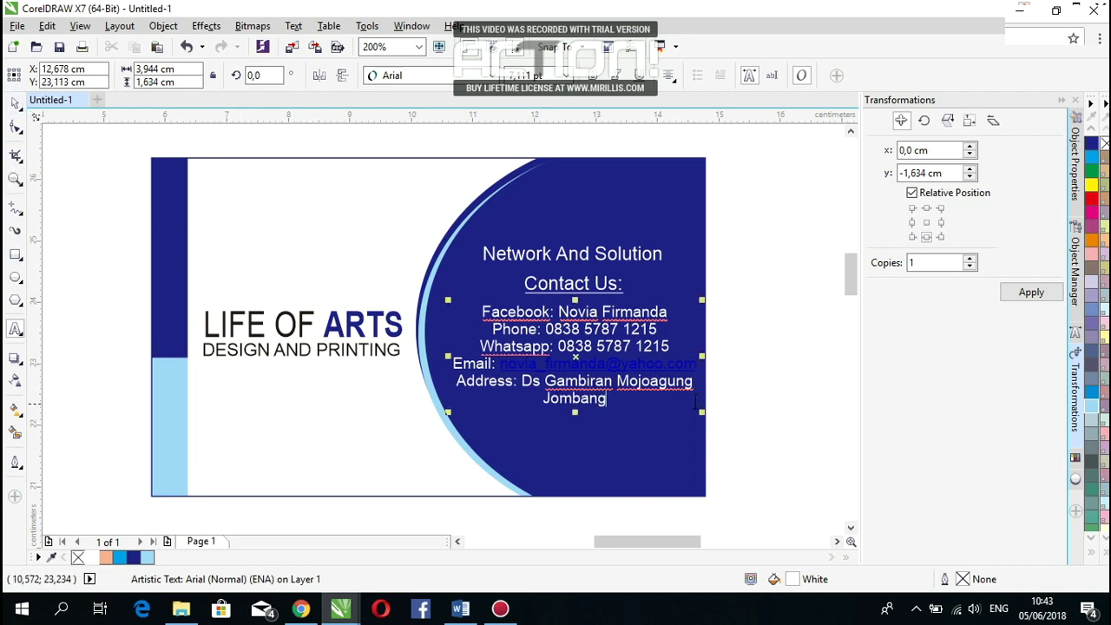
key("F10")
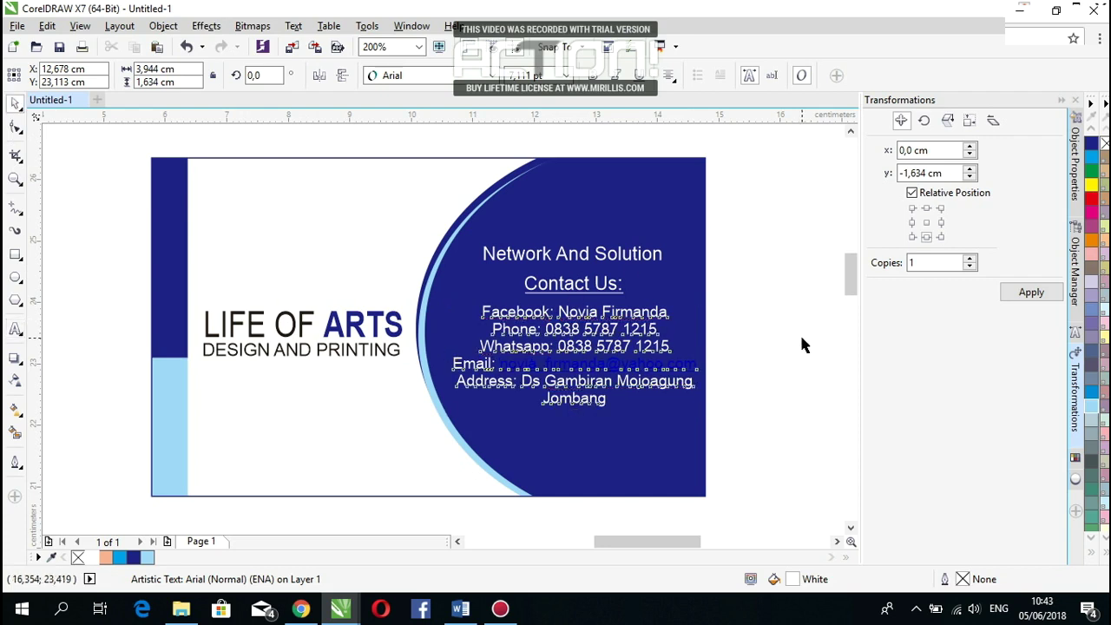
Step: Highlight the e-mail address in the contact block and recolour it dark navy
left_click(802, 342)
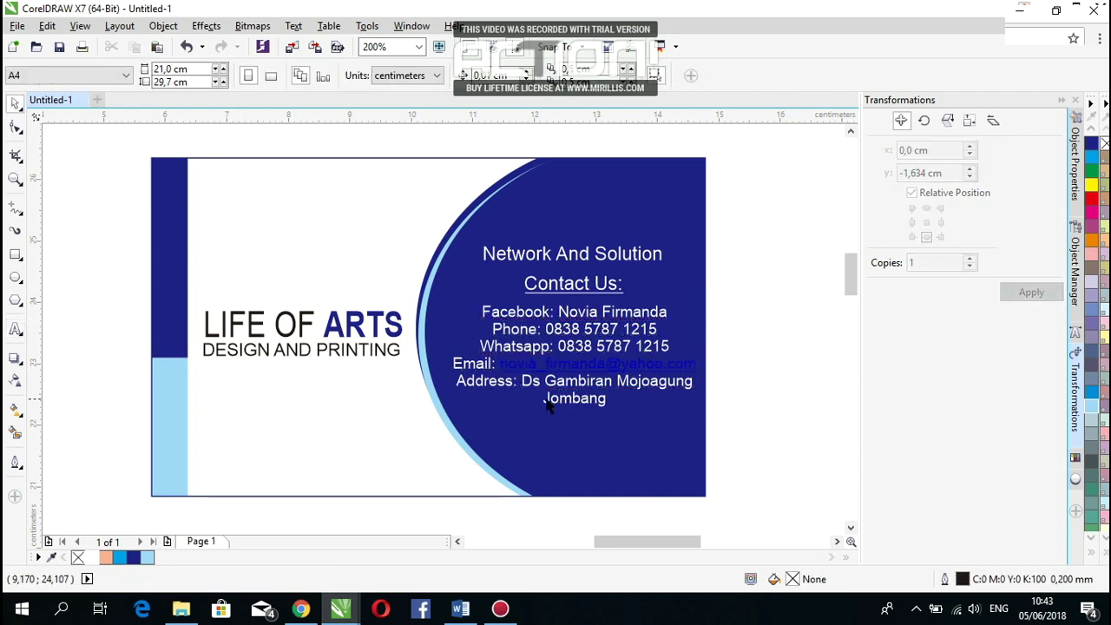
left_click(692, 368)
key("F8")
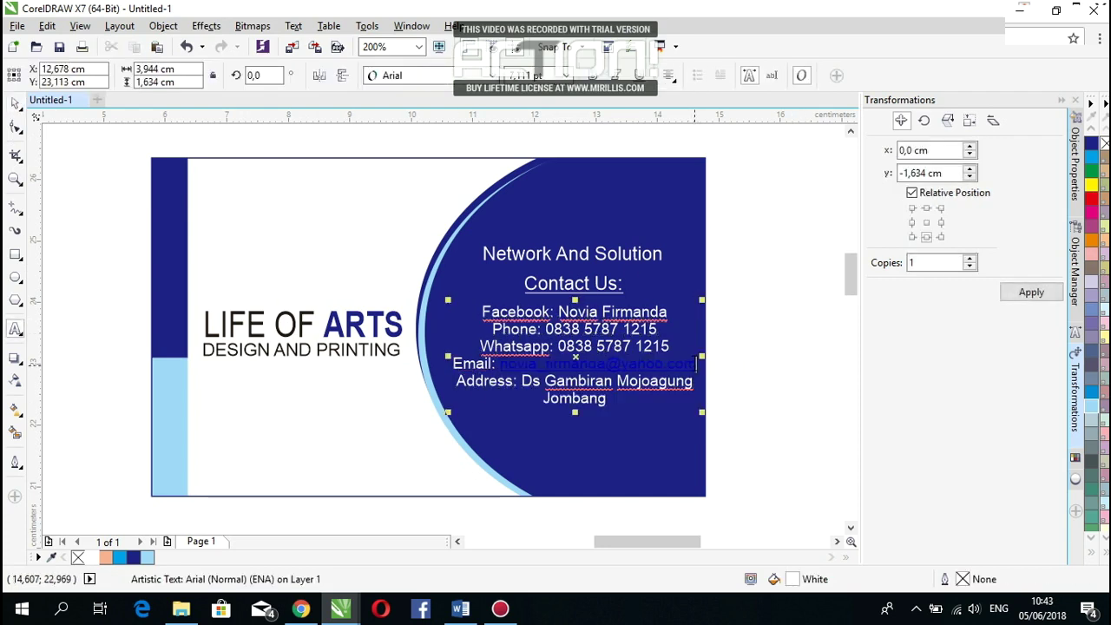
left_click_drag(694, 368, 490, 368)
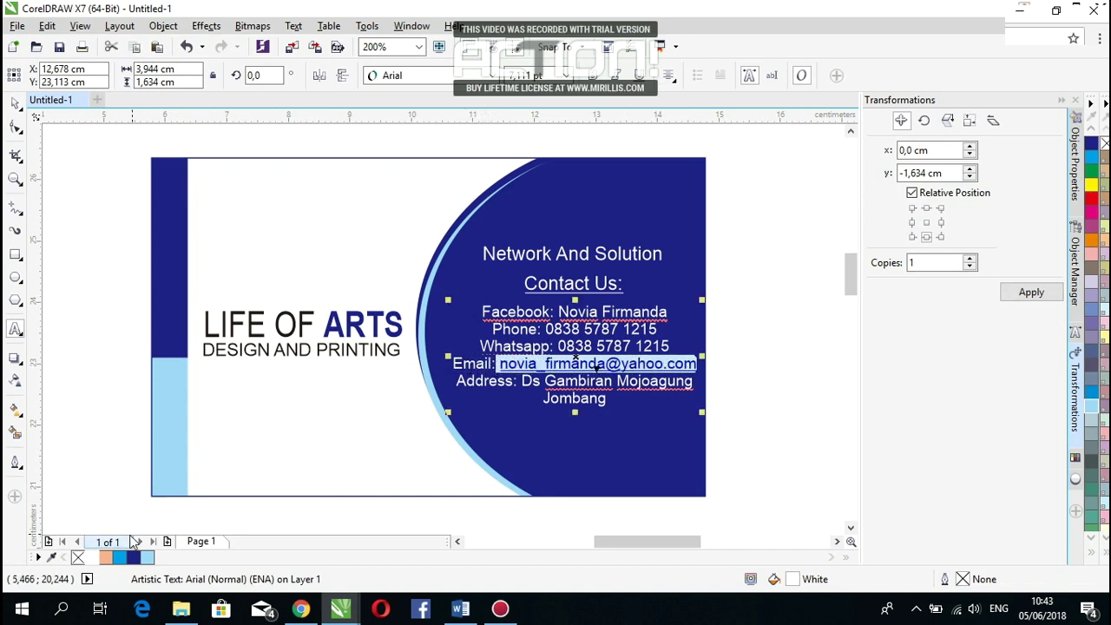
left_click(133, 557)
Step: Trim the end of the e-mail address and recolour part of it dark blue
left_click(668, 364)
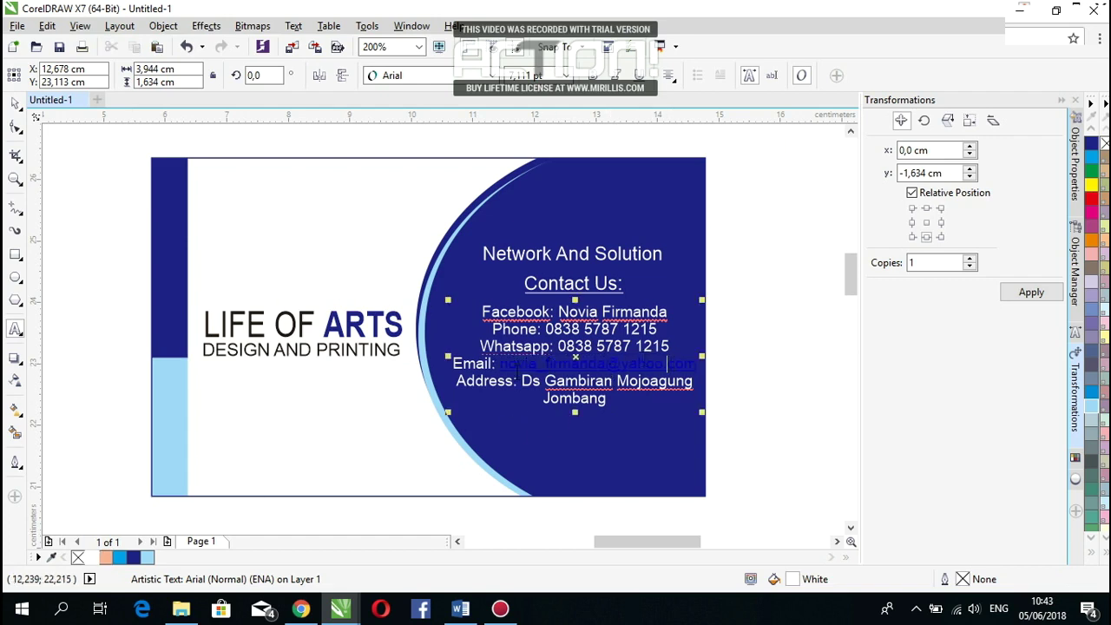
left_click(463, 387)
left_click(694, 380)
left_click(694, 364)
key("BackSpace")
key("BackSpace")
key("BackSpace")
key("BackSpace")
key("BackSpace")
key("BackSpace")
key("BackSpace")
key("BackSpace")
key("BackSpace")
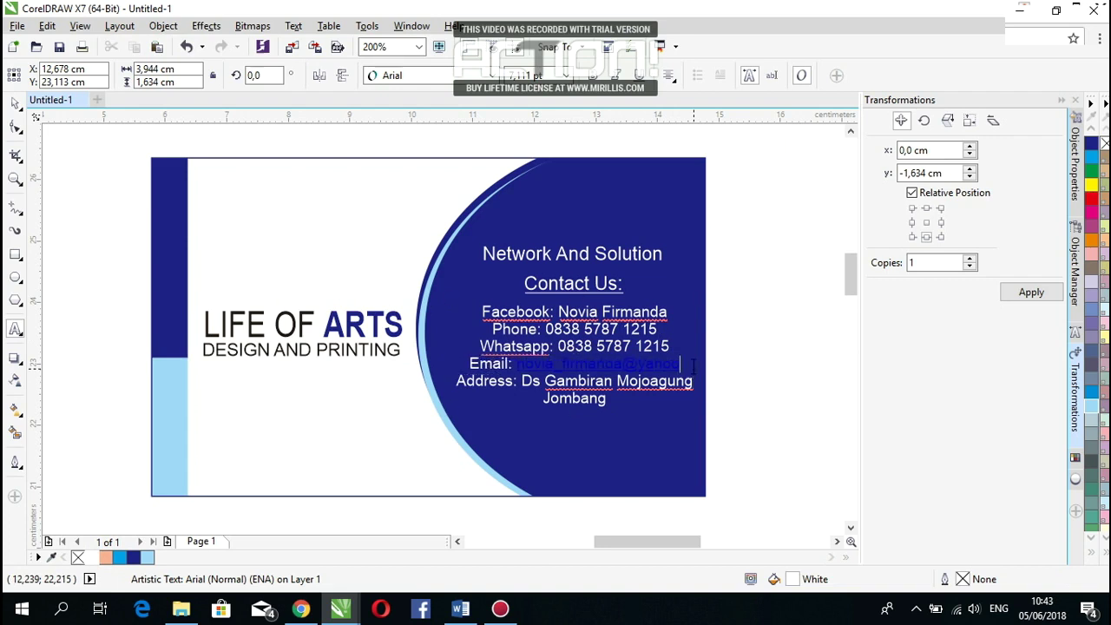
left_click_drag(692, 365, 533, 367)
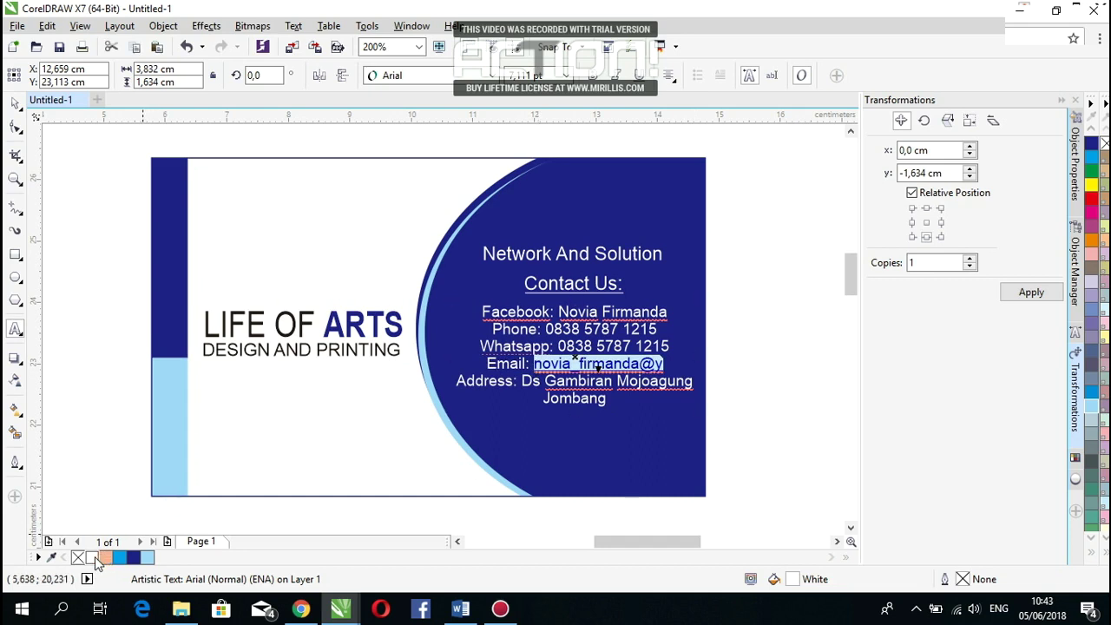
left_click_drag(611, 388, 551, 364)
Step: Replace the old address after 'Email:' with the full new Yahoo e-mail, fixing the typo
key("Delete")
key("BackSpace")
key("BackSpace")
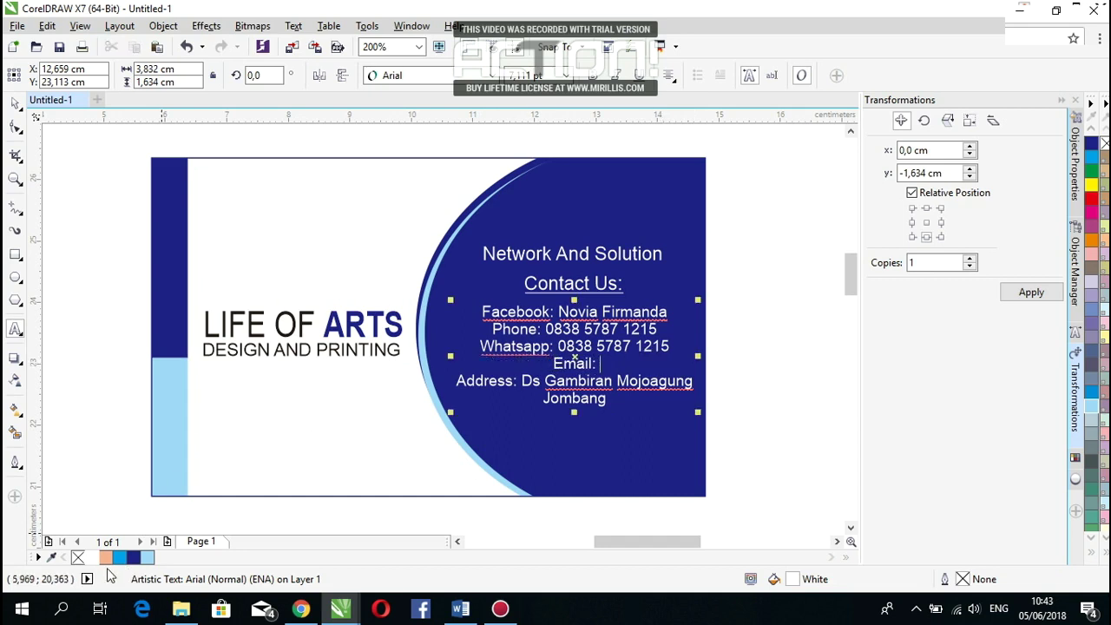
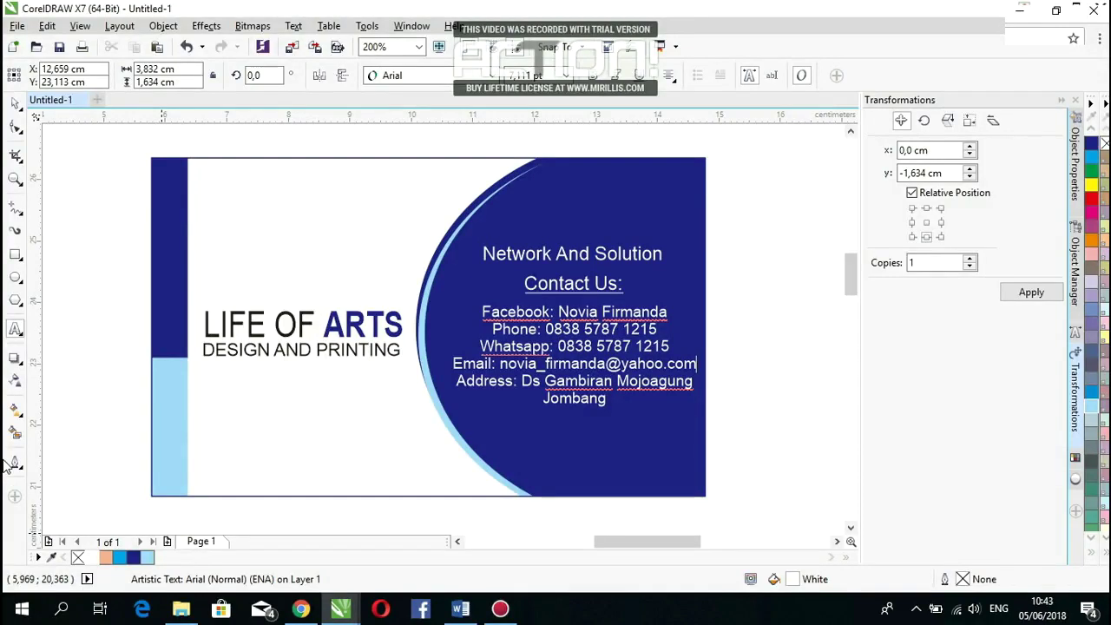
Step: Narrow the DESIGN AND PRINTING tagline slightly to 3,152 cm wide under LIFE OF ARTS
left_click(14, 105)
left_click(802, 450)
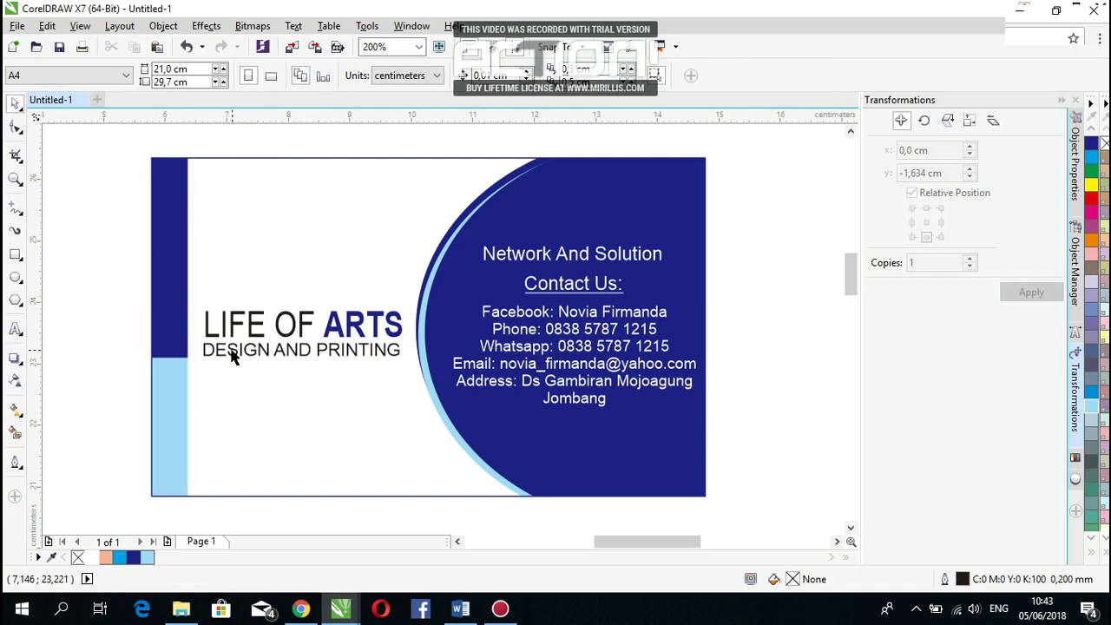
scroll(219, 356, "up", 2)
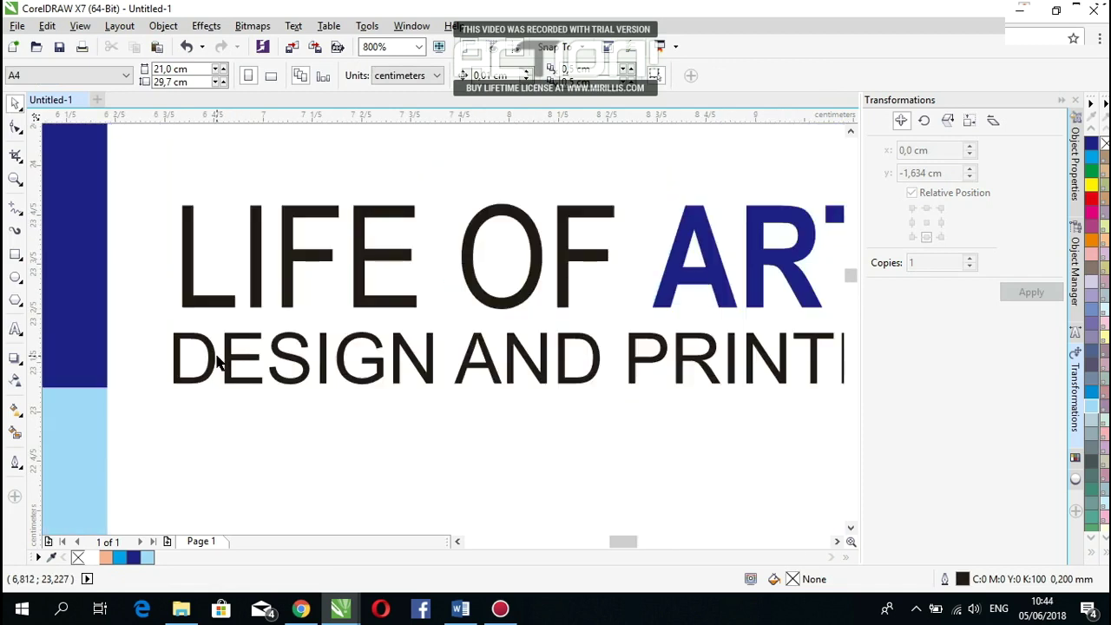
left_click(217, 363)
left_click_drag(171, 357, 179, 357)
scroll(180, 355, "down", 1)
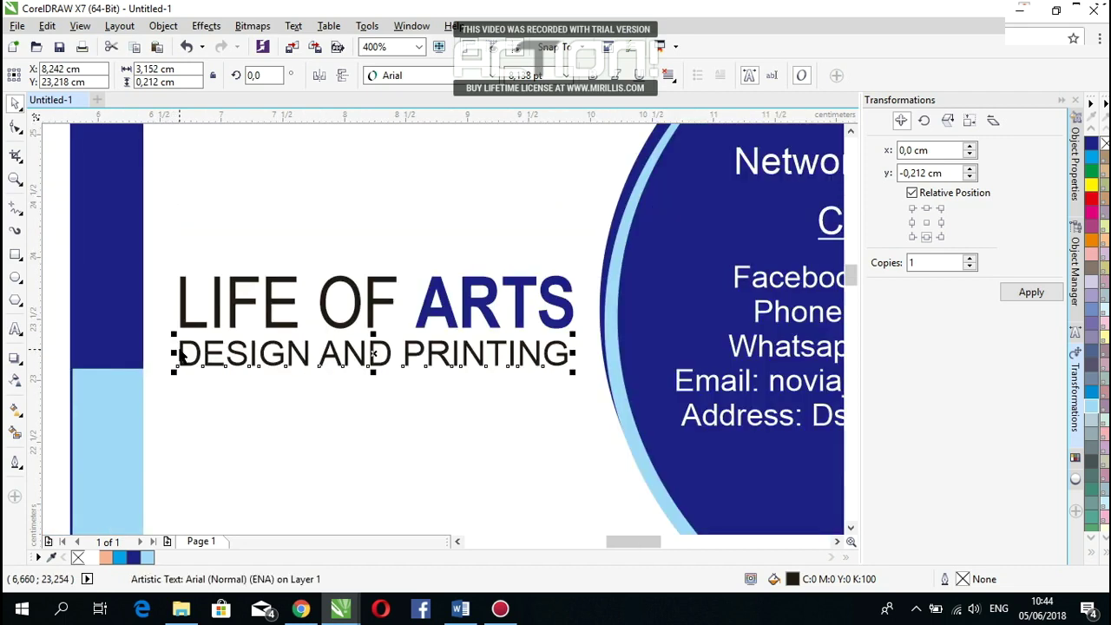
scroll(180, 355, "down", 1)
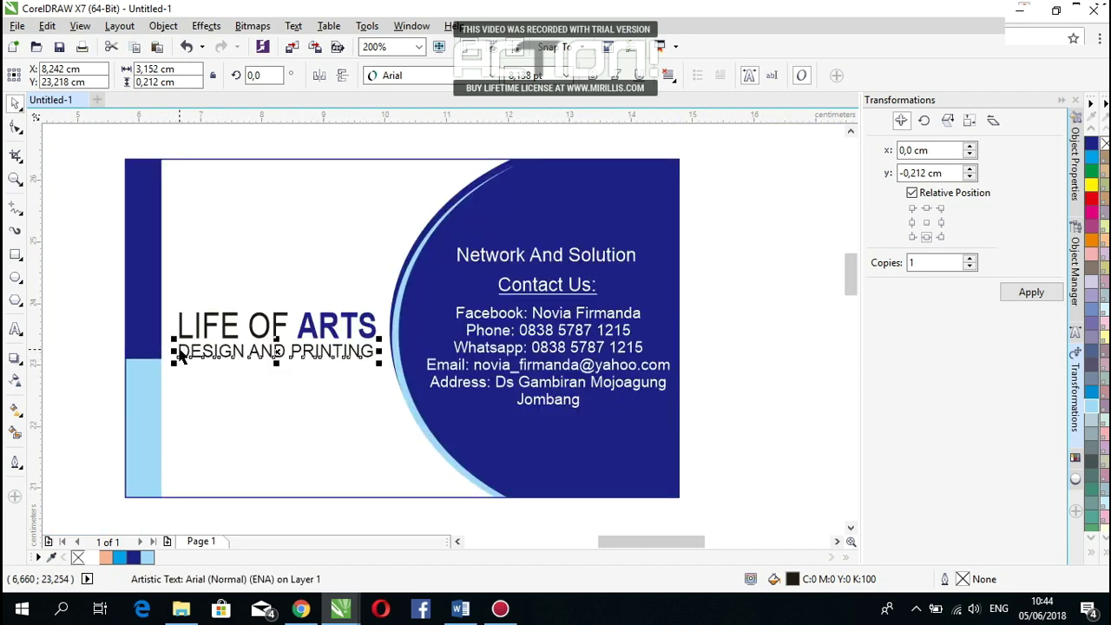
left_click(766, 334)
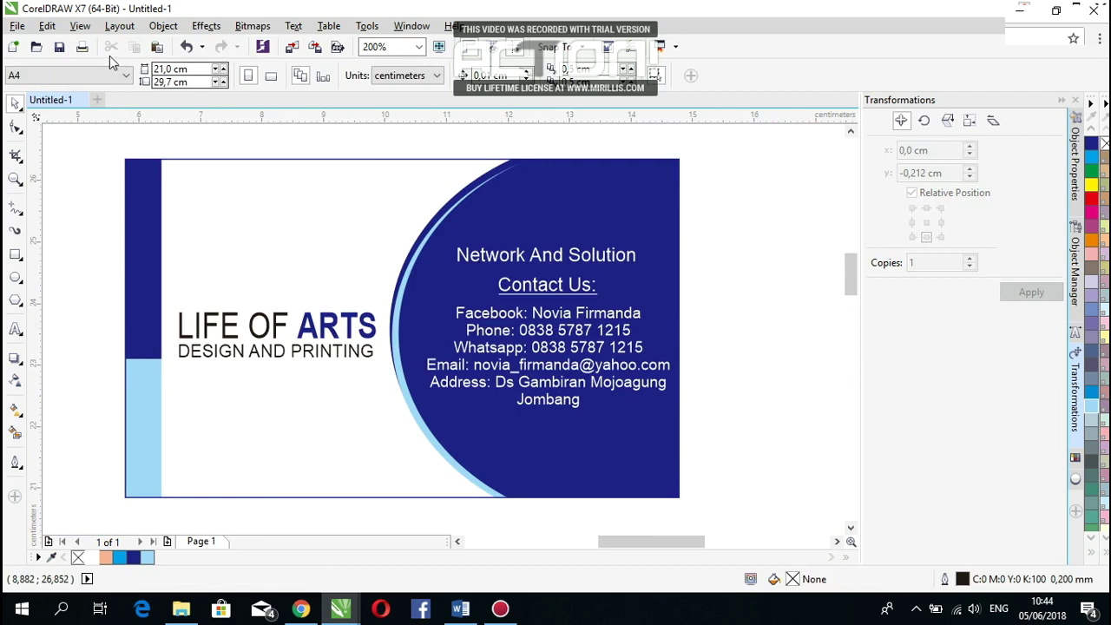
Step: Start Save As and browse to the D:\DAGANGAN\JUNI folder
left_click(16, 26)
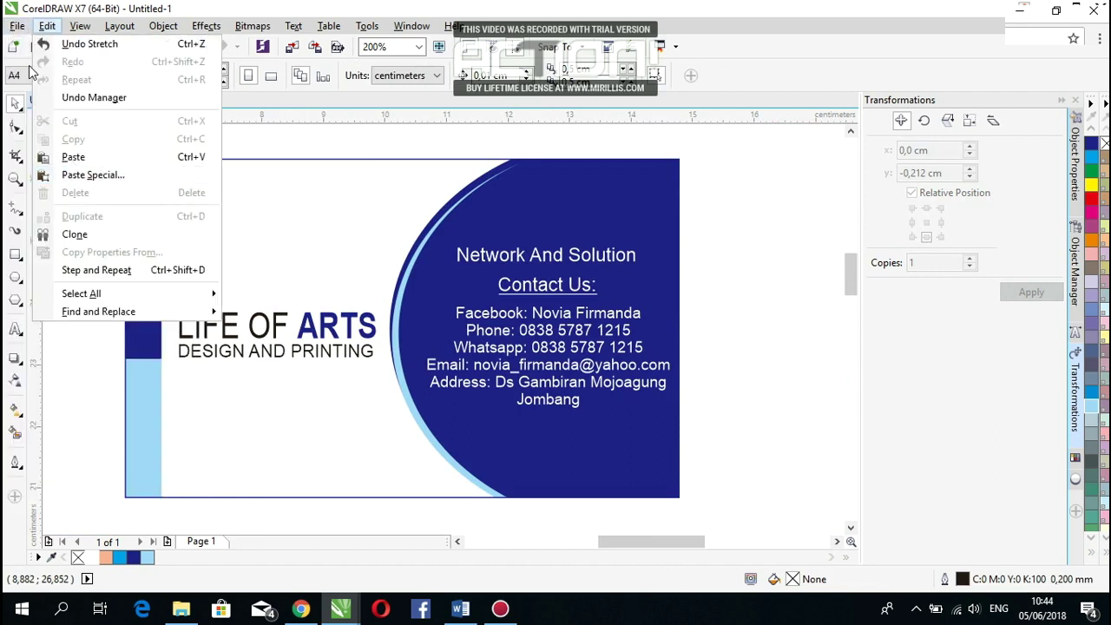
left_click(17, 28)
left_click(18, 27)
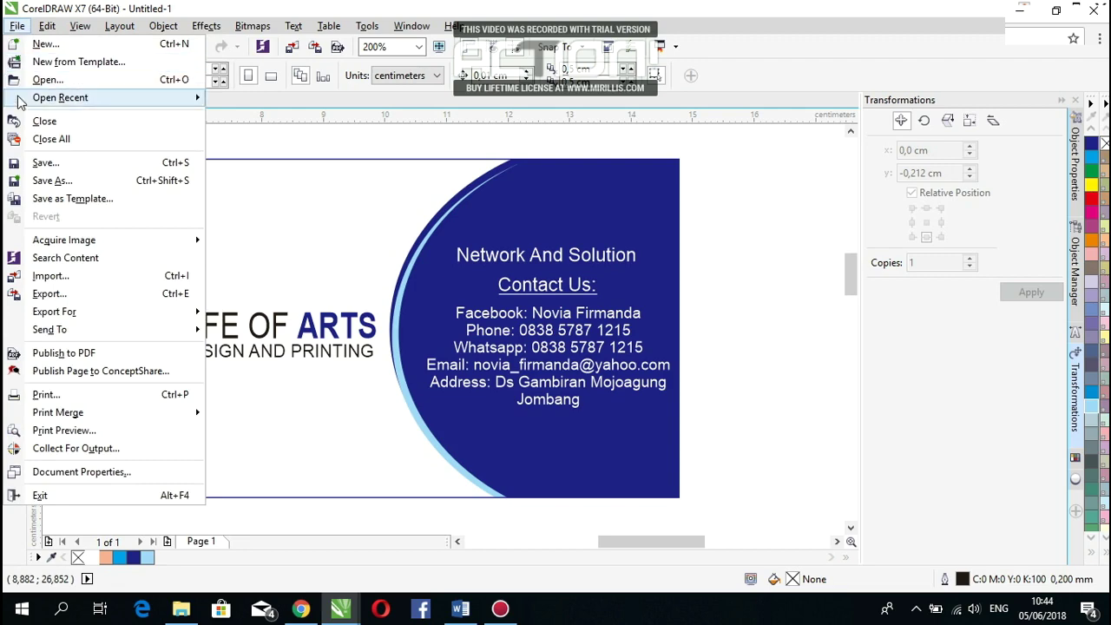
left_click(23, 181)
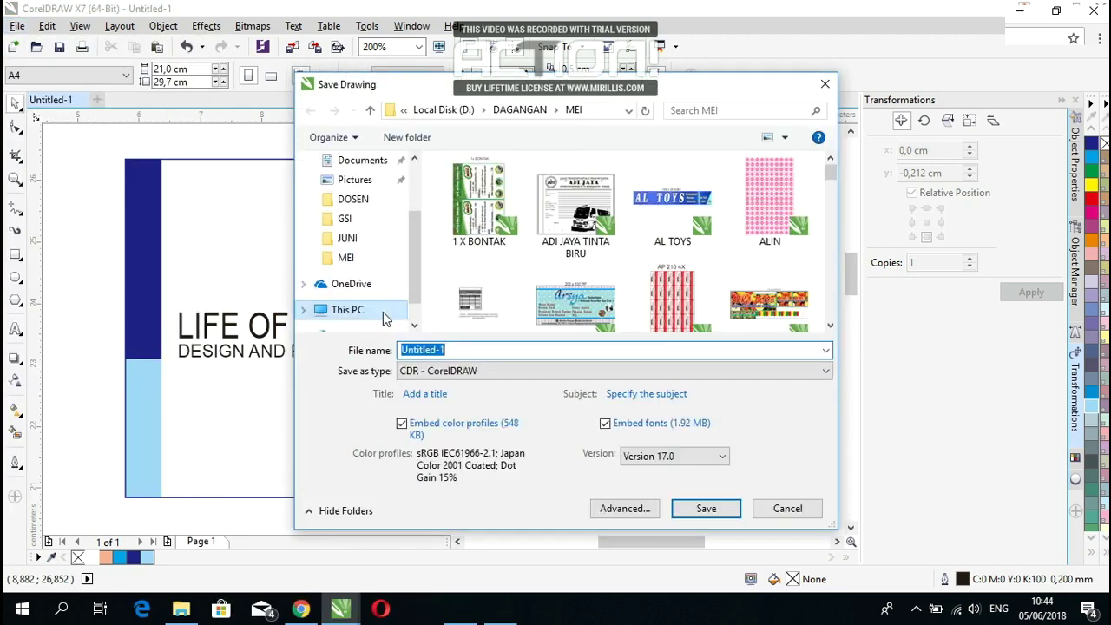
left_click(383, 311)
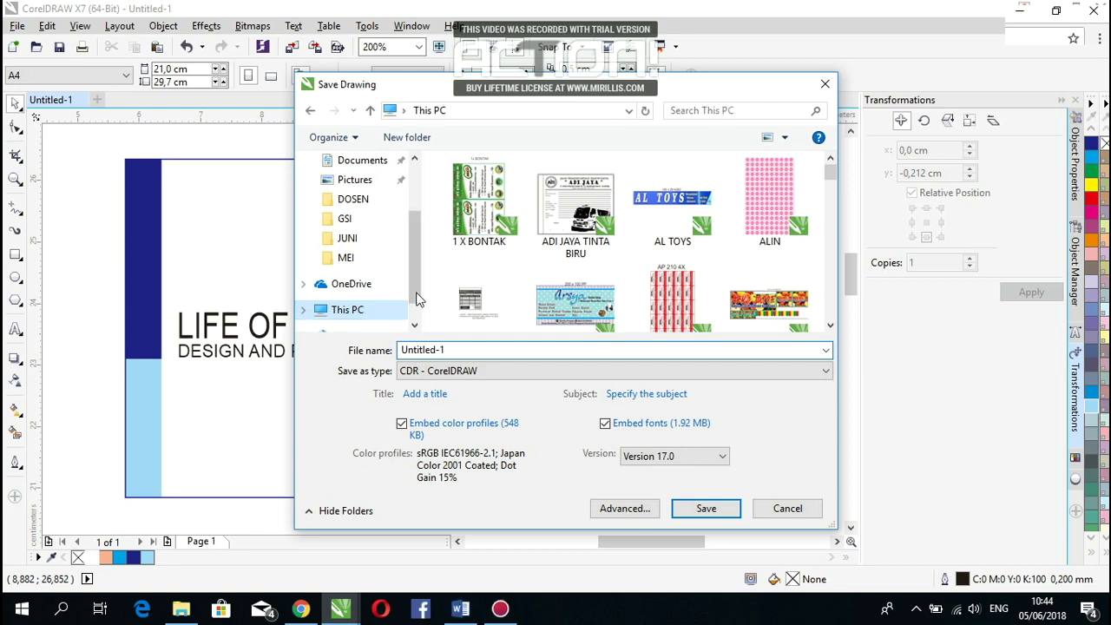
scroll(415, 295, "down", 1)
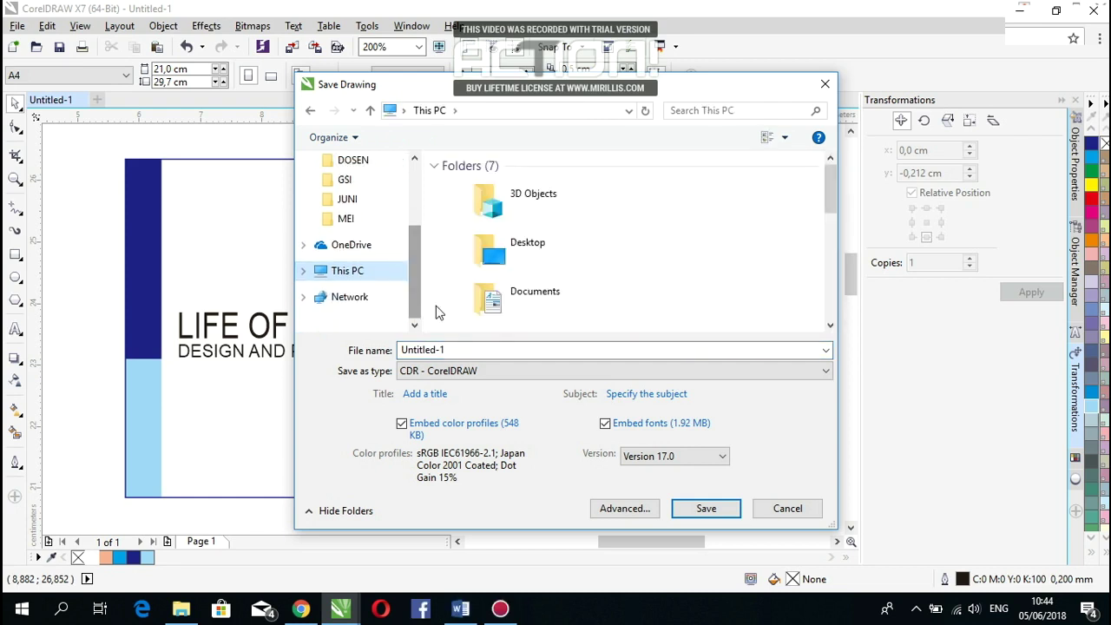
left_click_drag(831, 178, 830, 299)
double_click(612, 261)
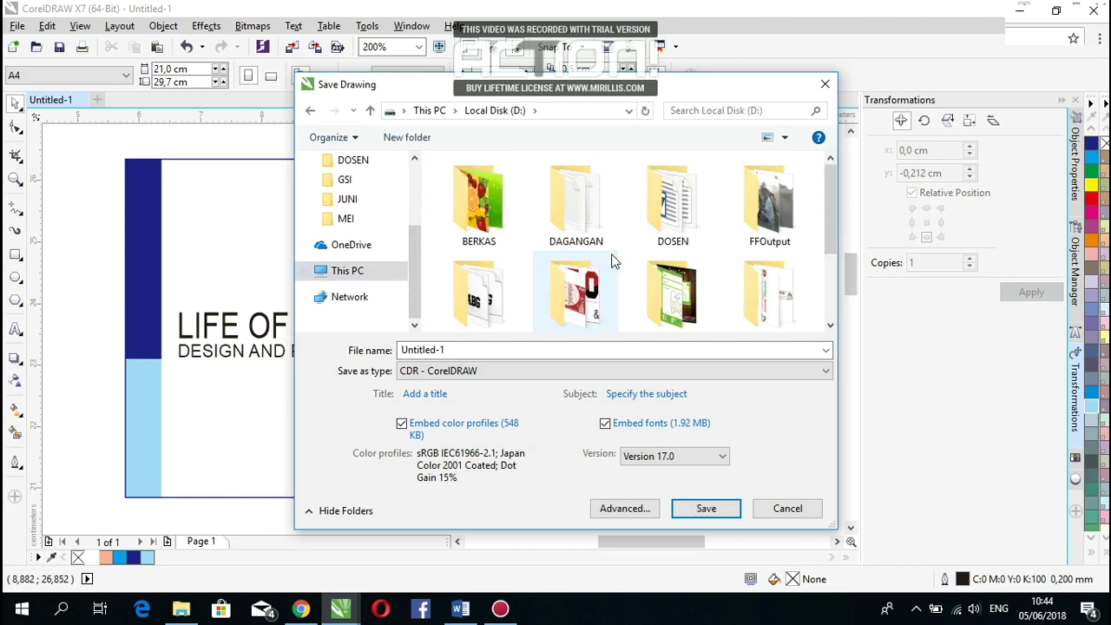
double_click(573, 217)
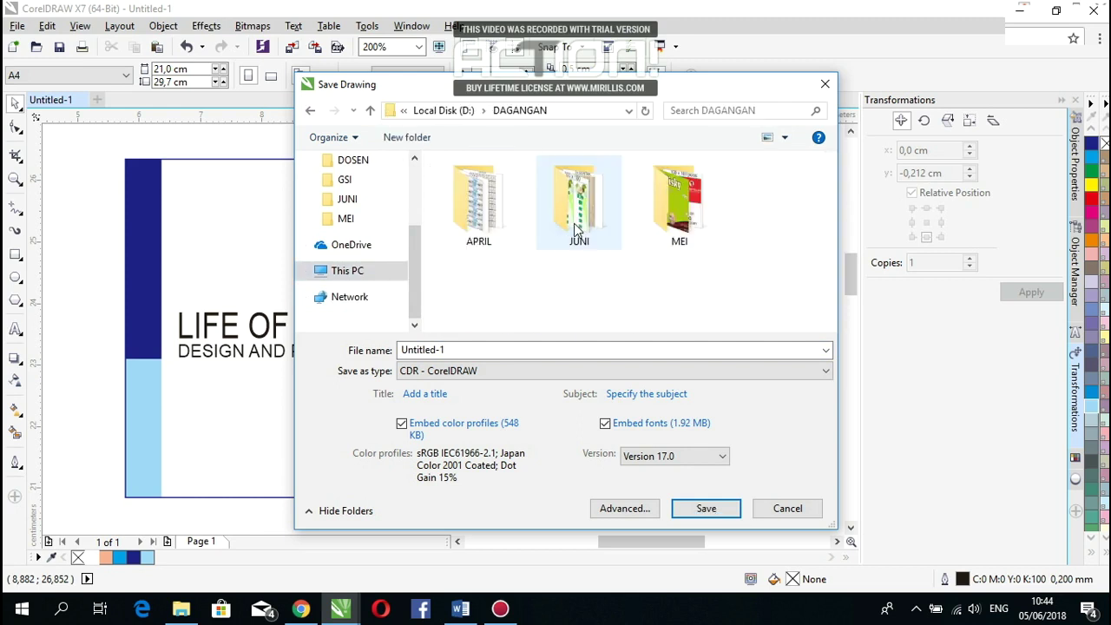
double_click(574, 223)
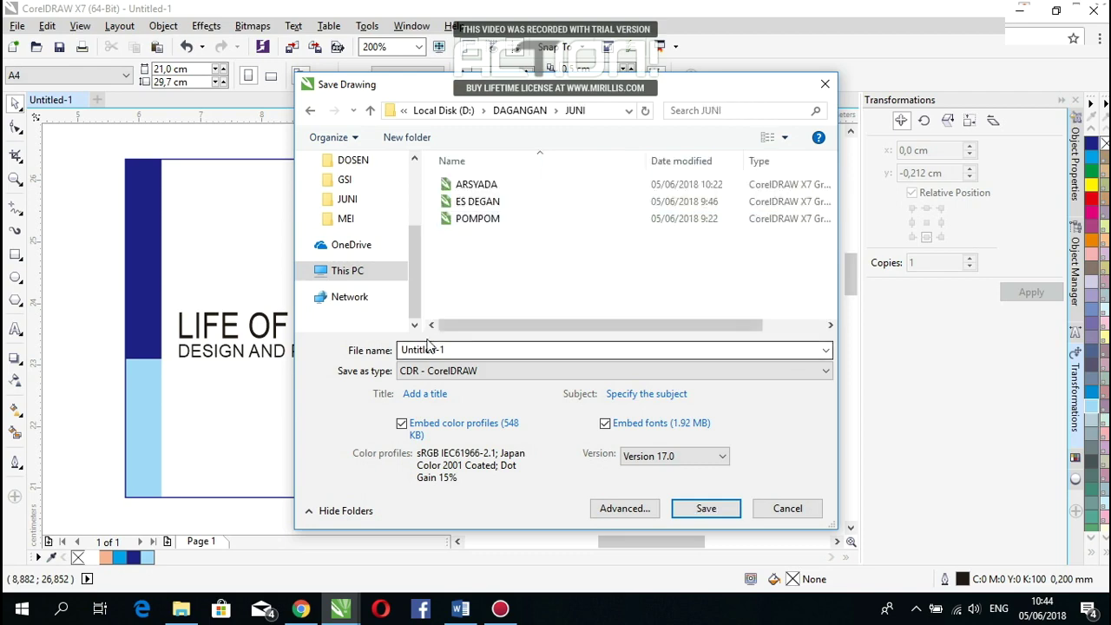
Step: Keep the CDR save format and file Version 17.0
left_click(483, 373)
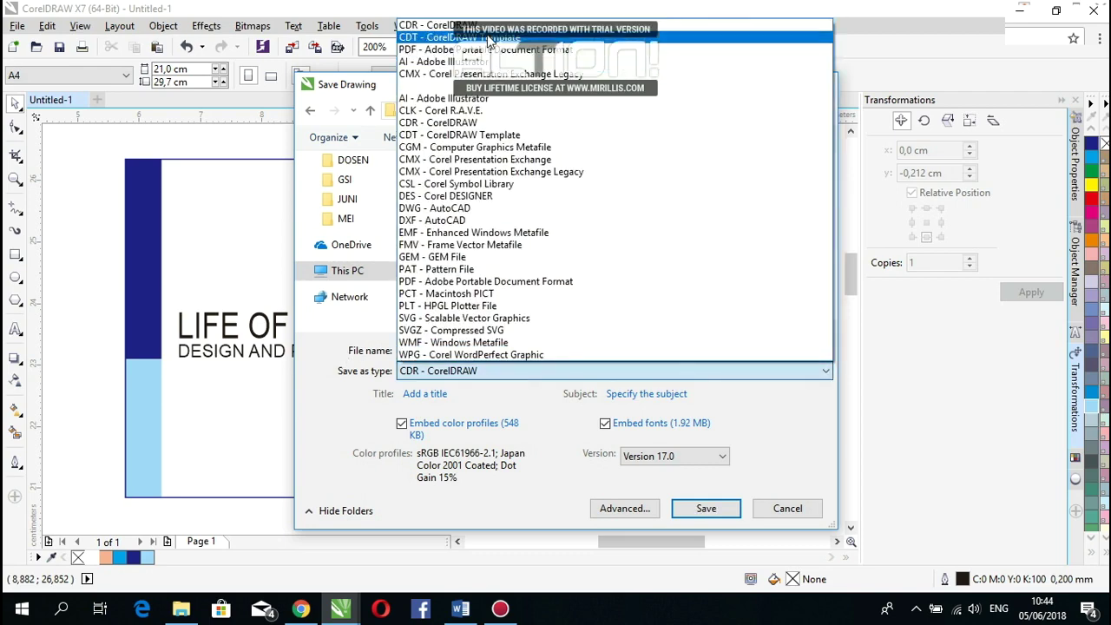
left_click(486, 32)
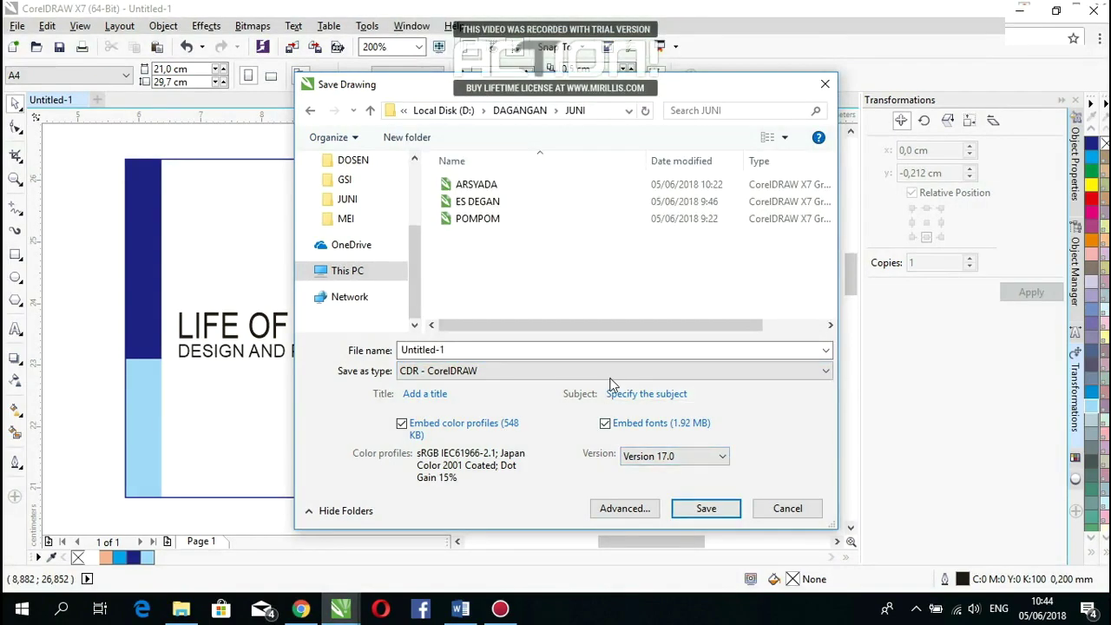
left_click(590, 371)
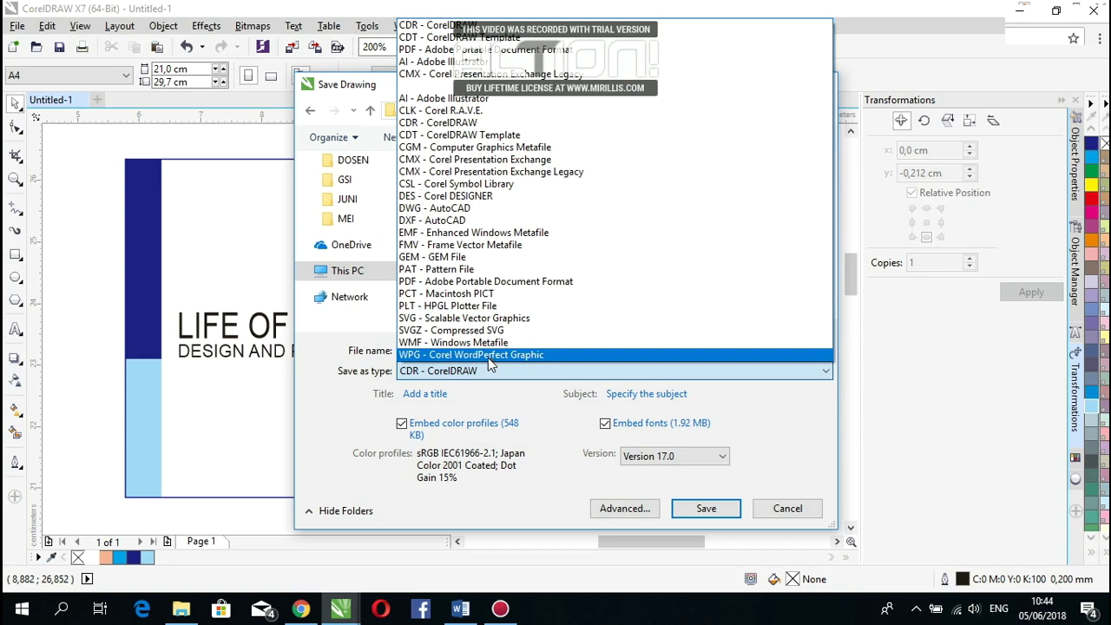
key("Escape")
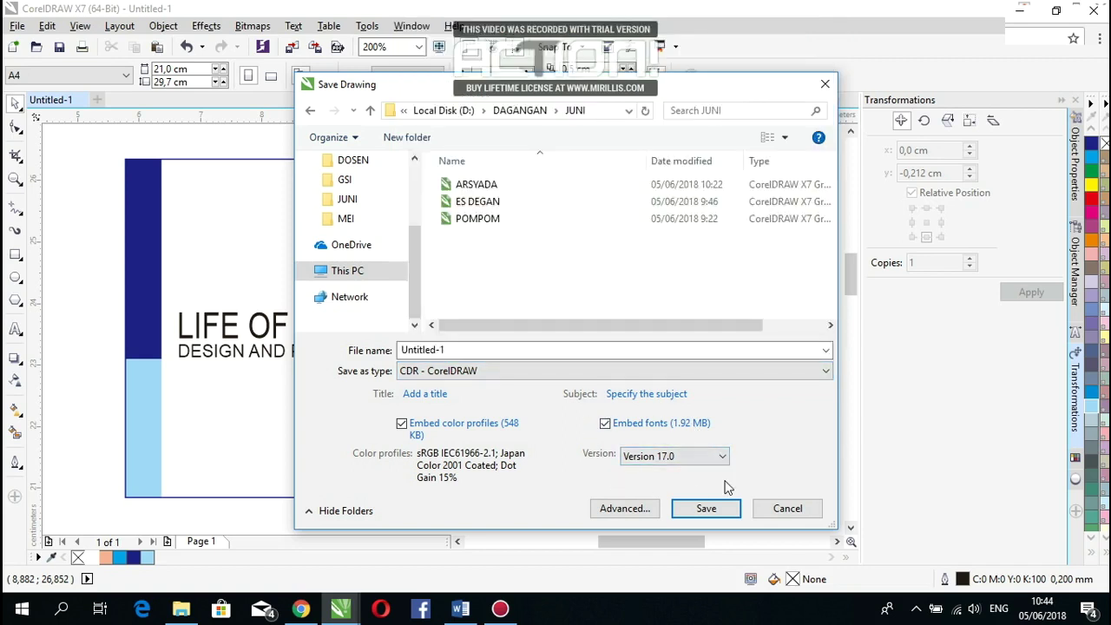
left_click(715, 460)
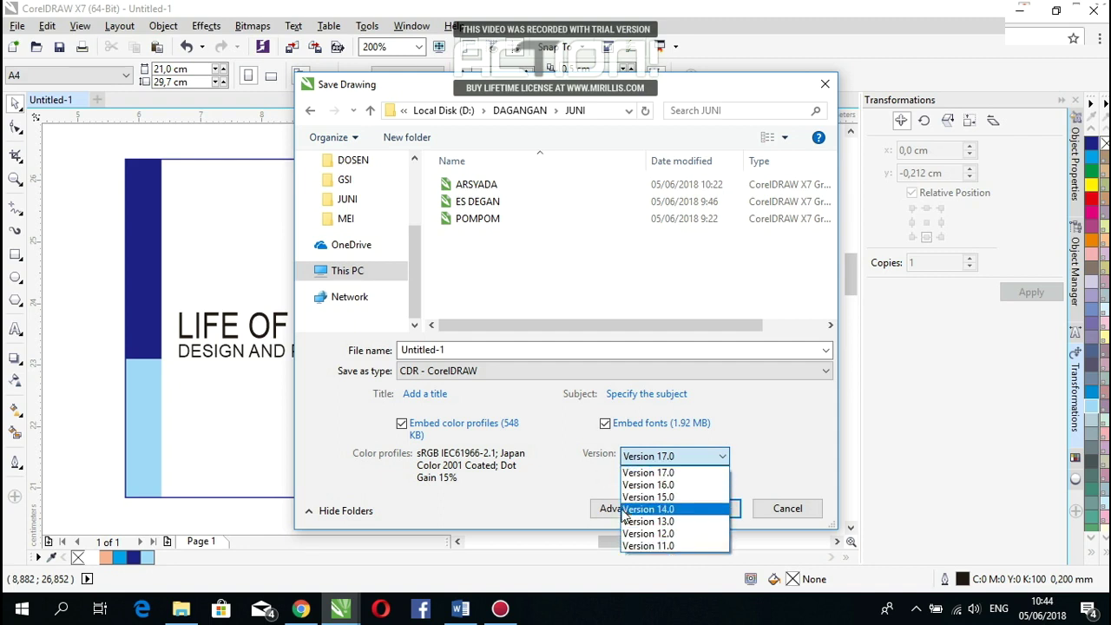
left_click(668, 472)
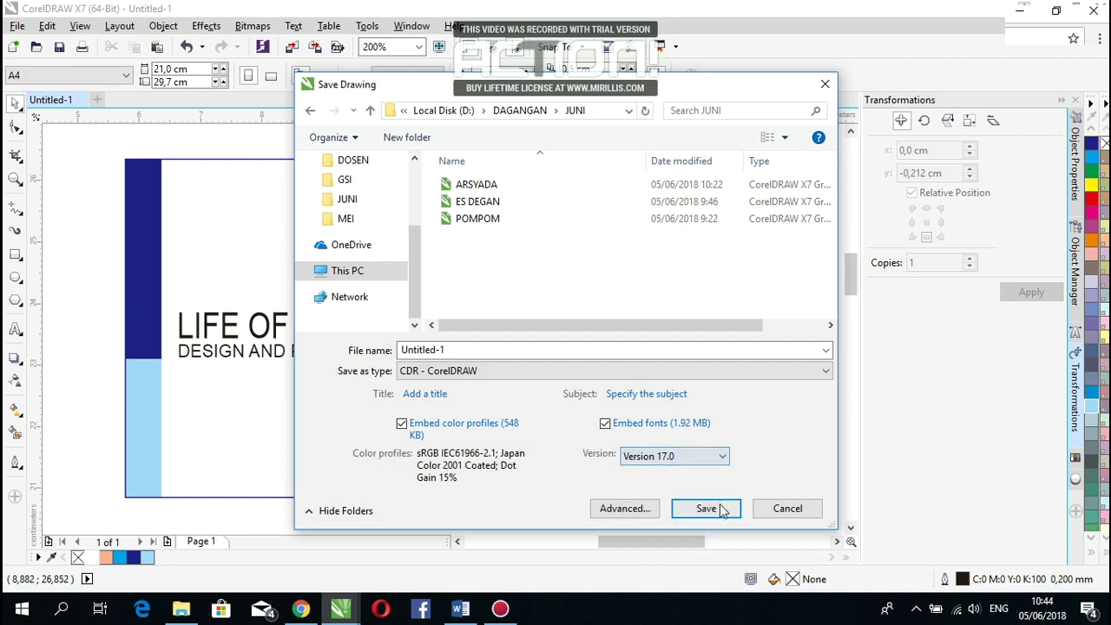
Step: Save the drawing under the file name ID CARD
double_click(513, 352)
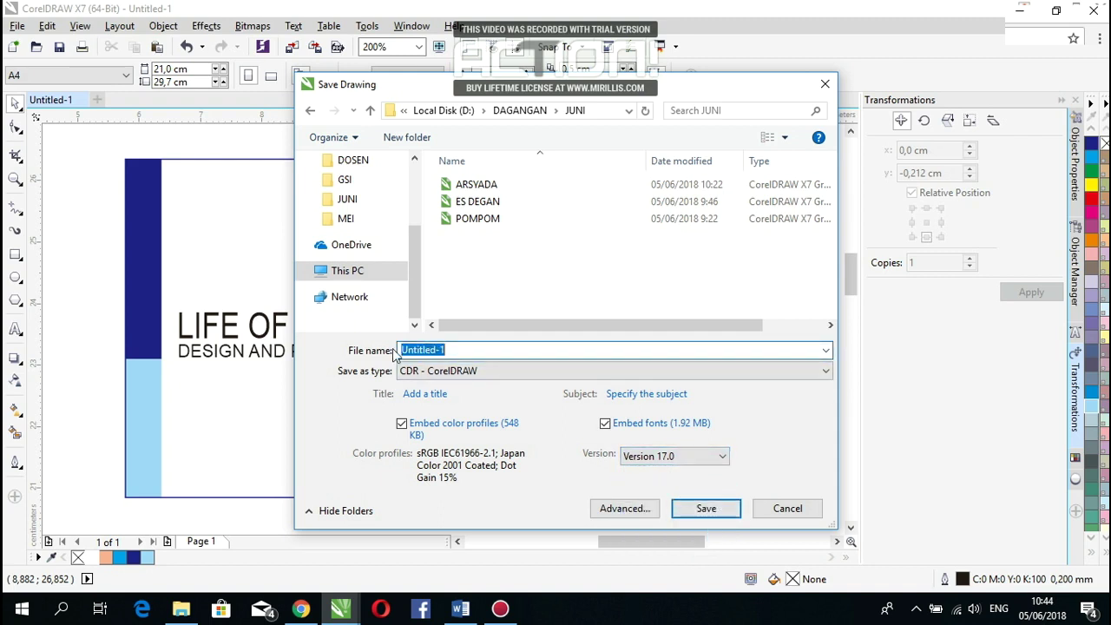
key("BackSpace")
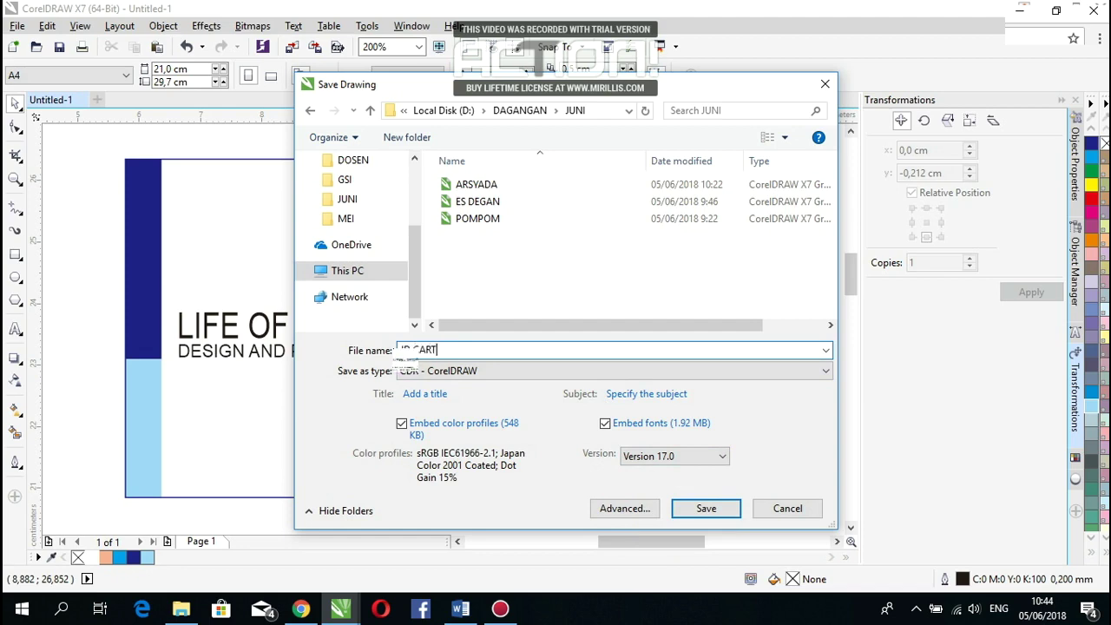
type("ID CARD")
key("Return")
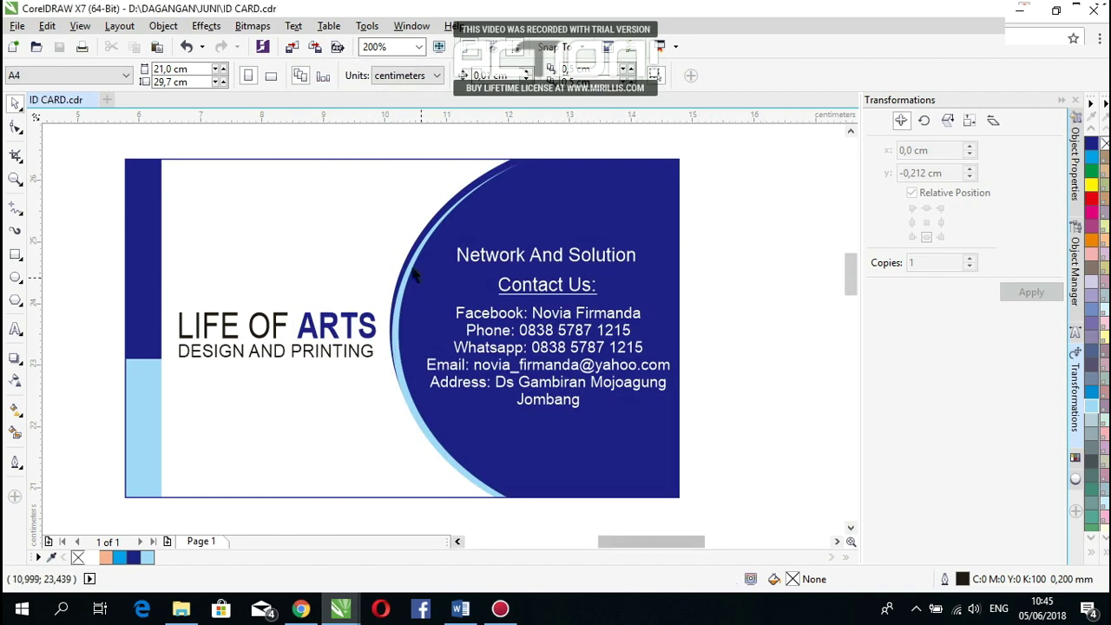
mouse_move(511, 617)
left_click(509, 572)
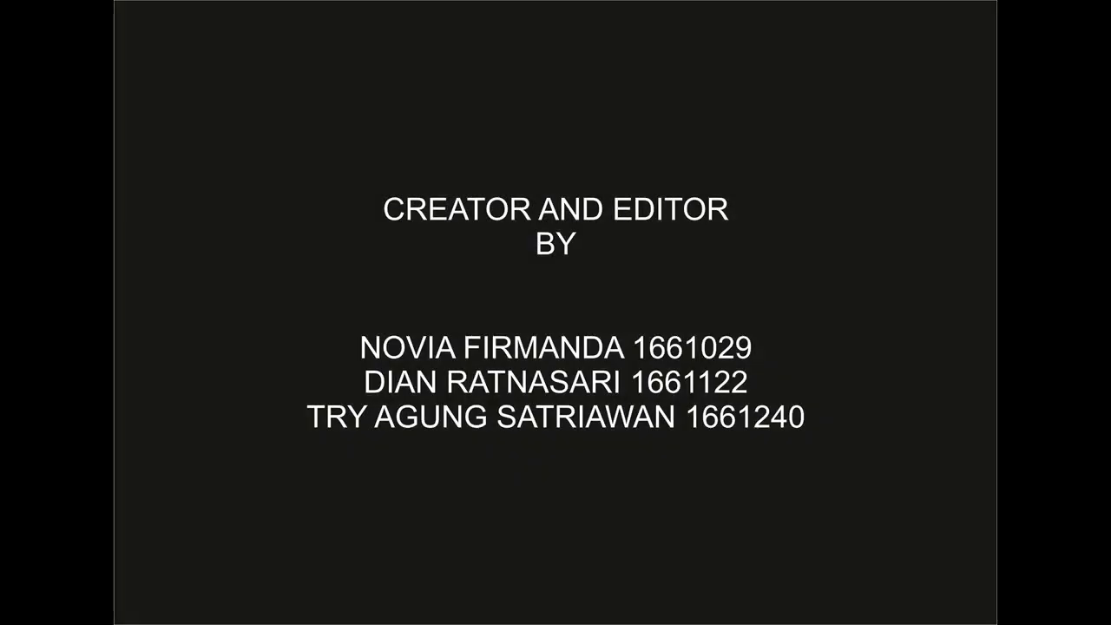